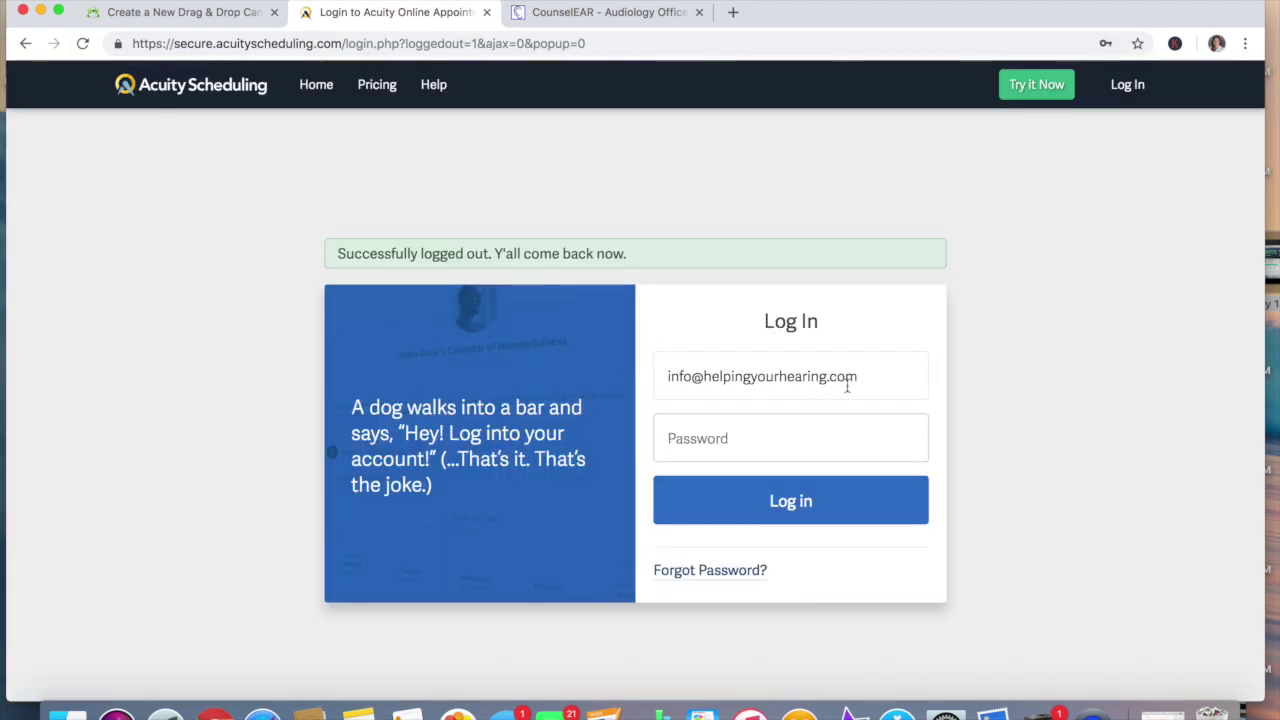
Select the saved e-mail address in the login form's email field to replace it
left_click_drag(856, 376, 658, 373)
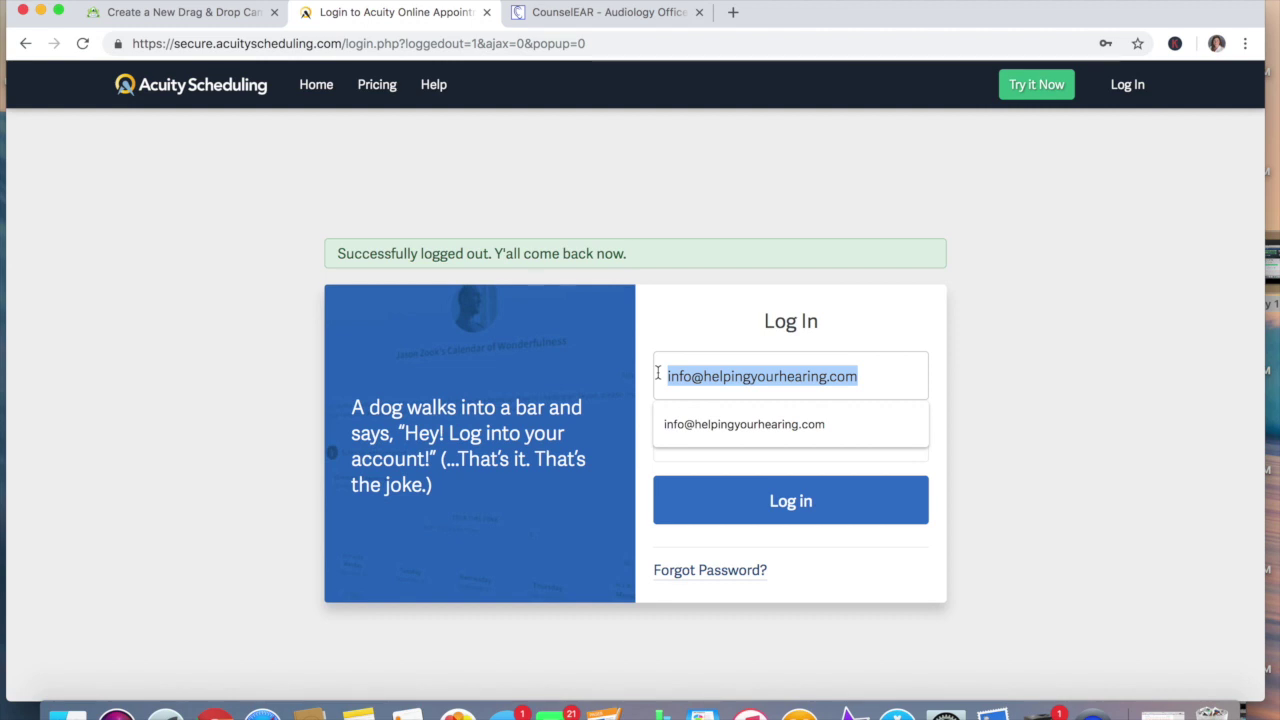
Log in with the other account's e-mail and open the second doctor's calendar settings
type("dr")
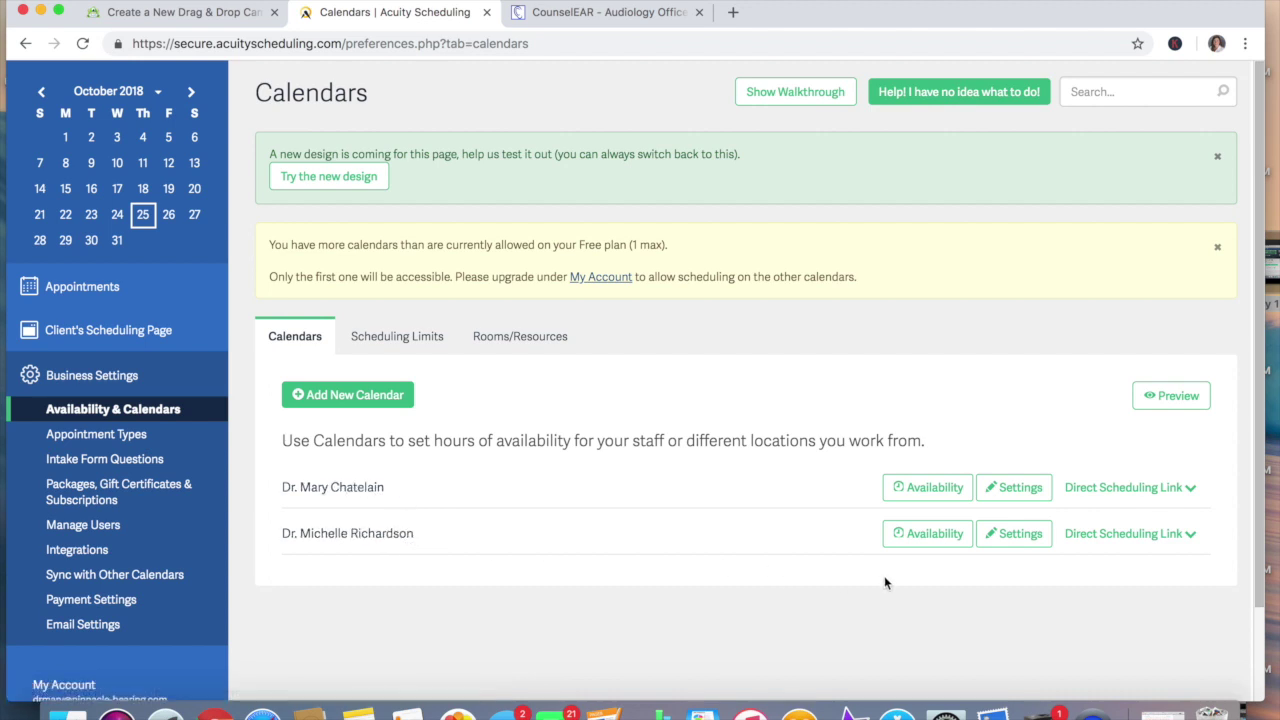
left_click(1012, 537)
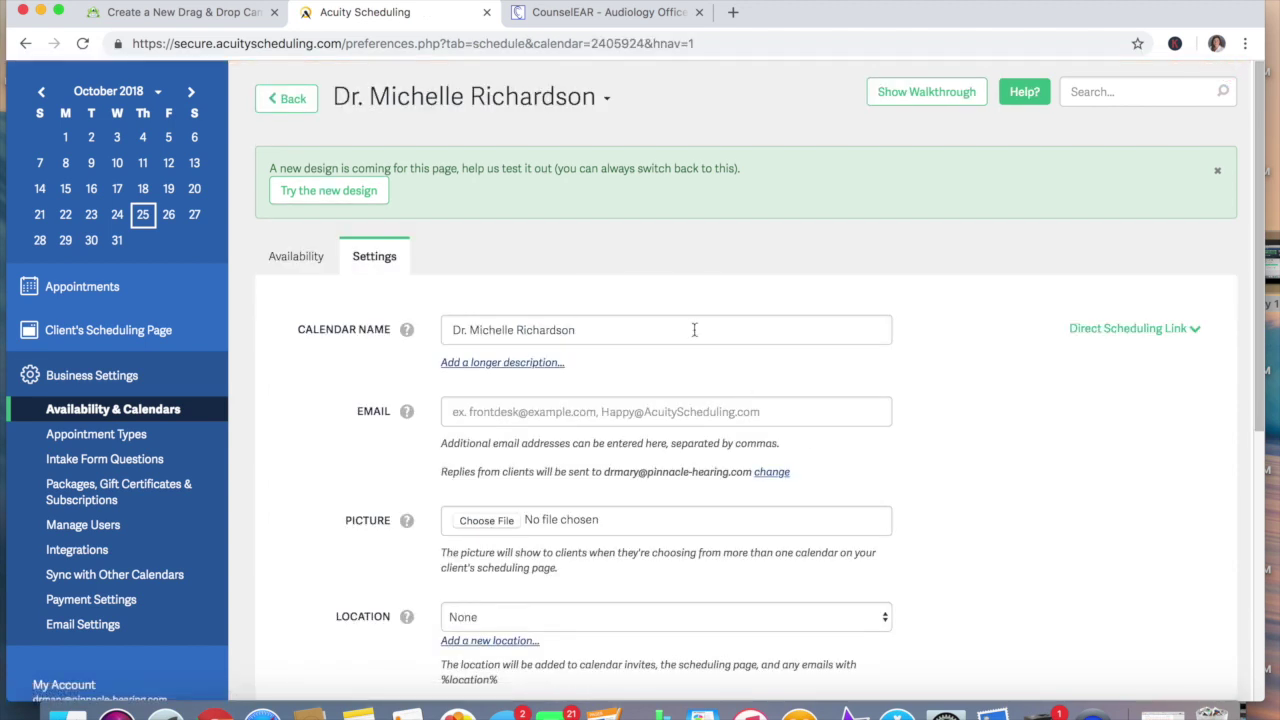
Rename the second calendar to the new audiologist's name ending in Au.D
left_click_drag(587, 332, 452, 325)
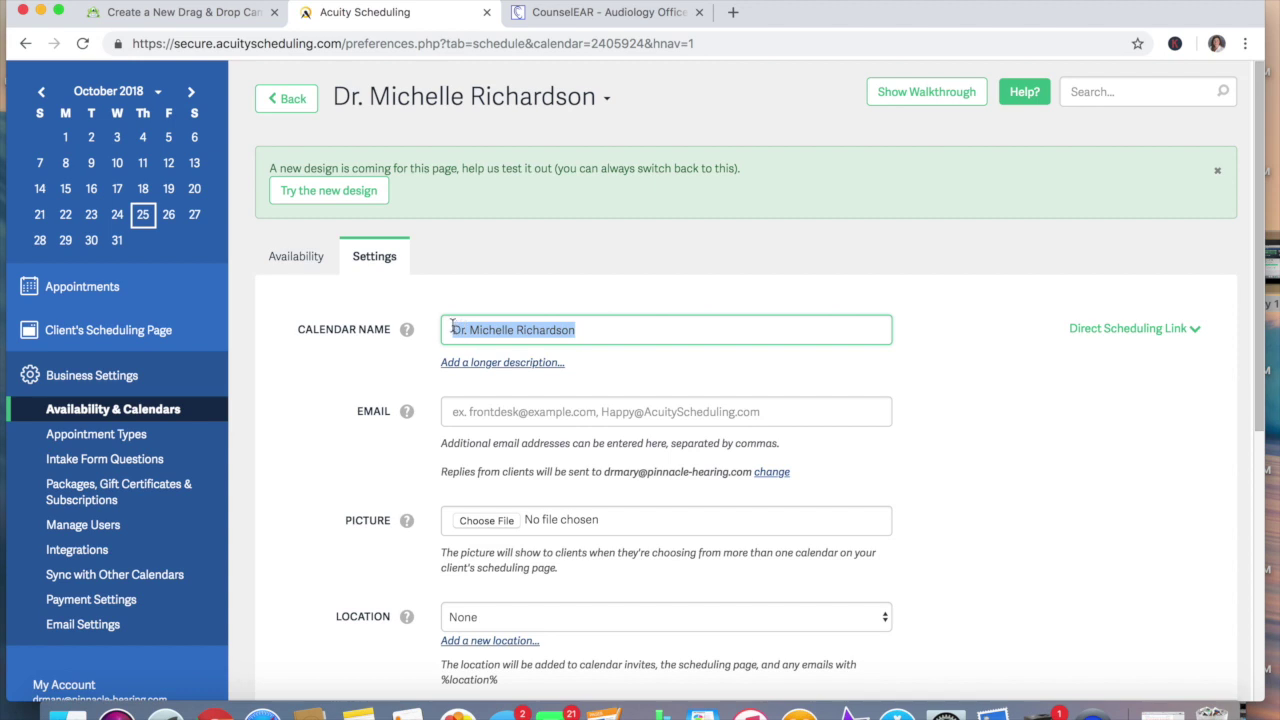
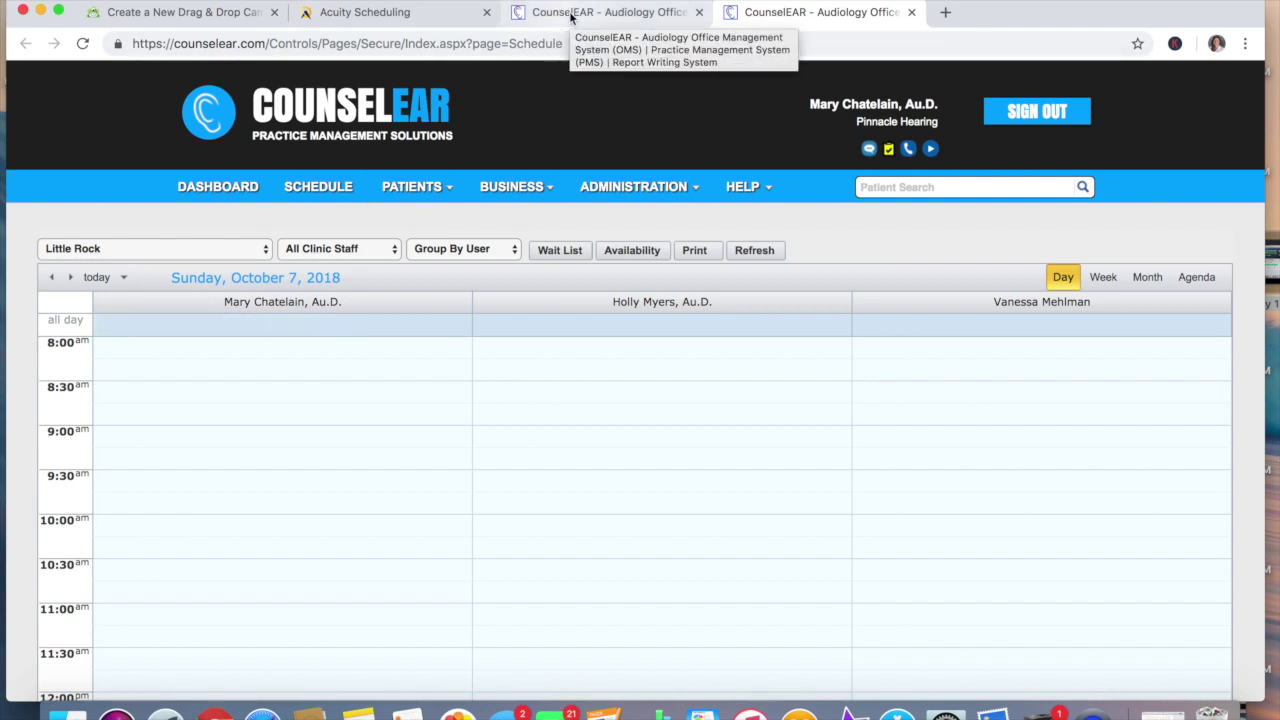
left_click(432, 14)
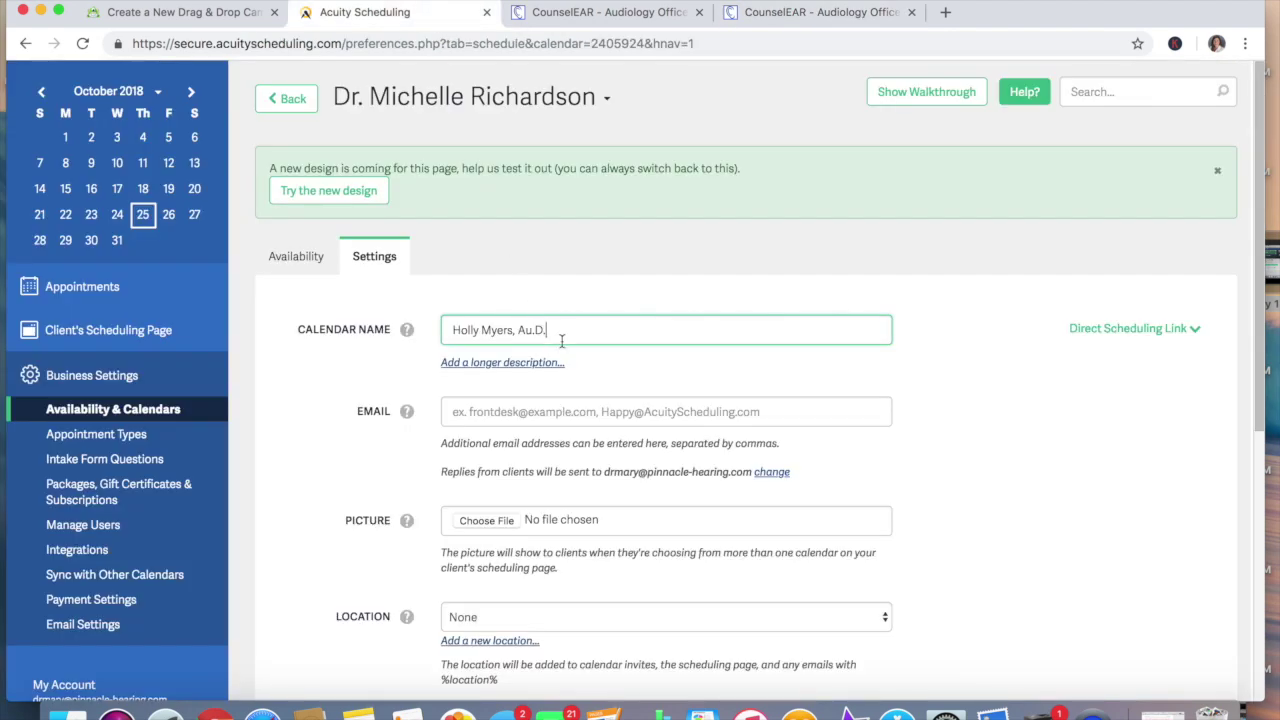
scroll(978, 482, "down", 5)
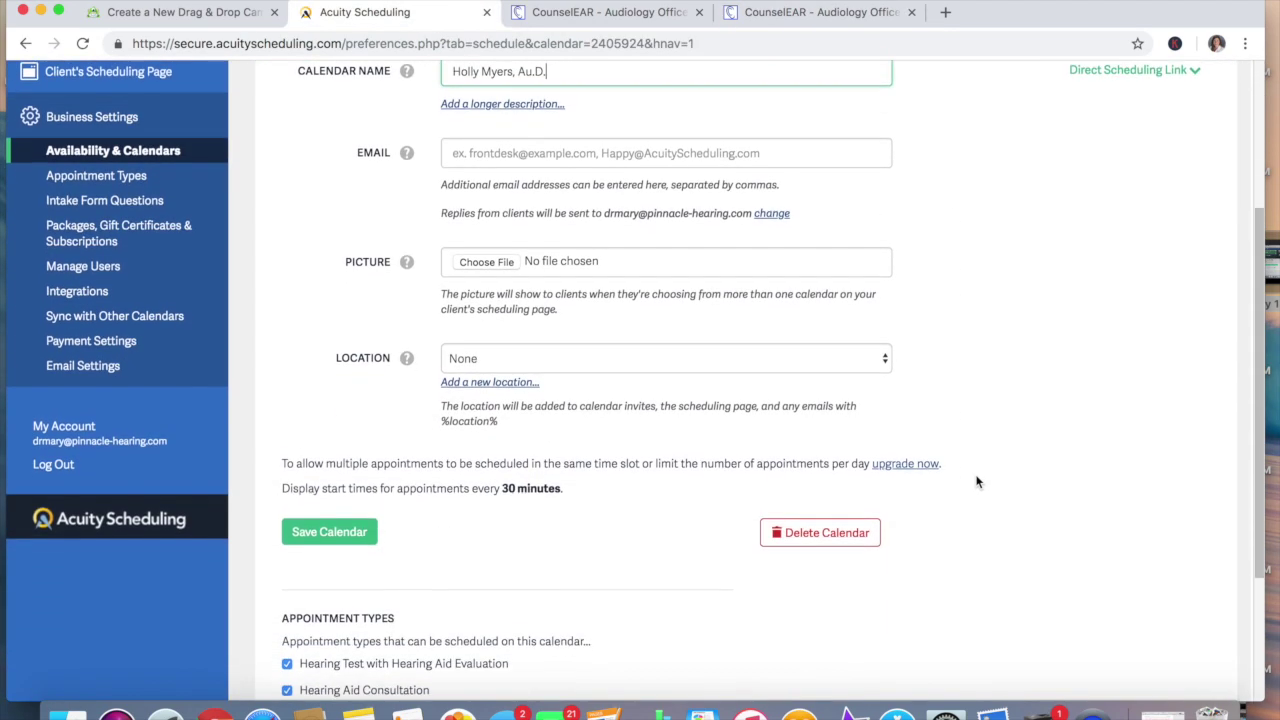
scroll(978, 482, "up", 2)
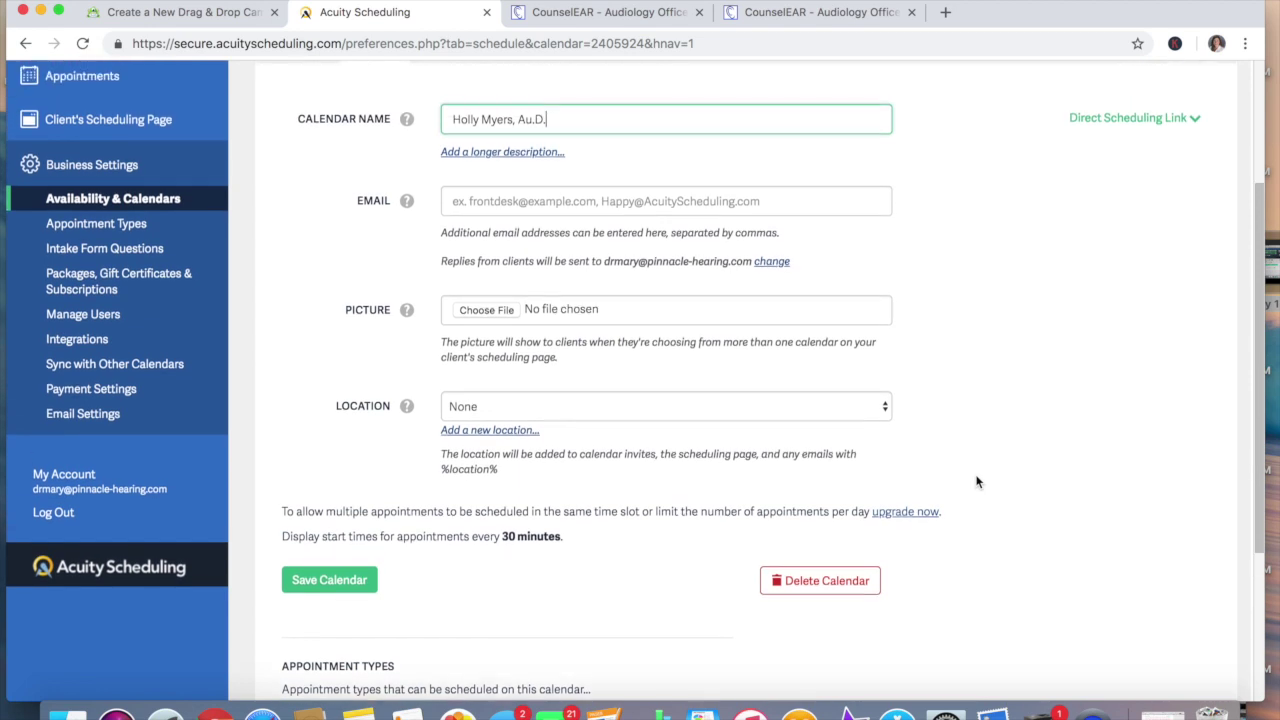
Add a new calendar location named Little Rock
left_click(869, 410)
left_click(866, 405)
left_click(510, 432)
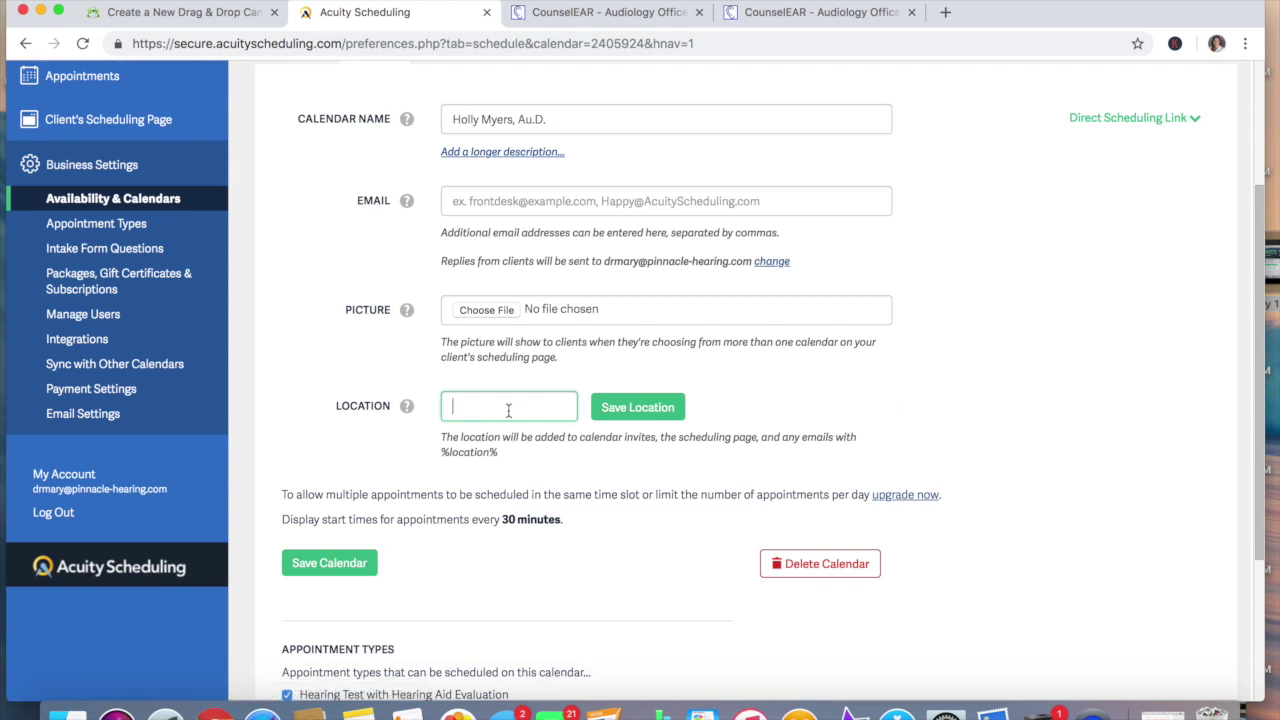
type("Little Rock")
left_click(660, 416)
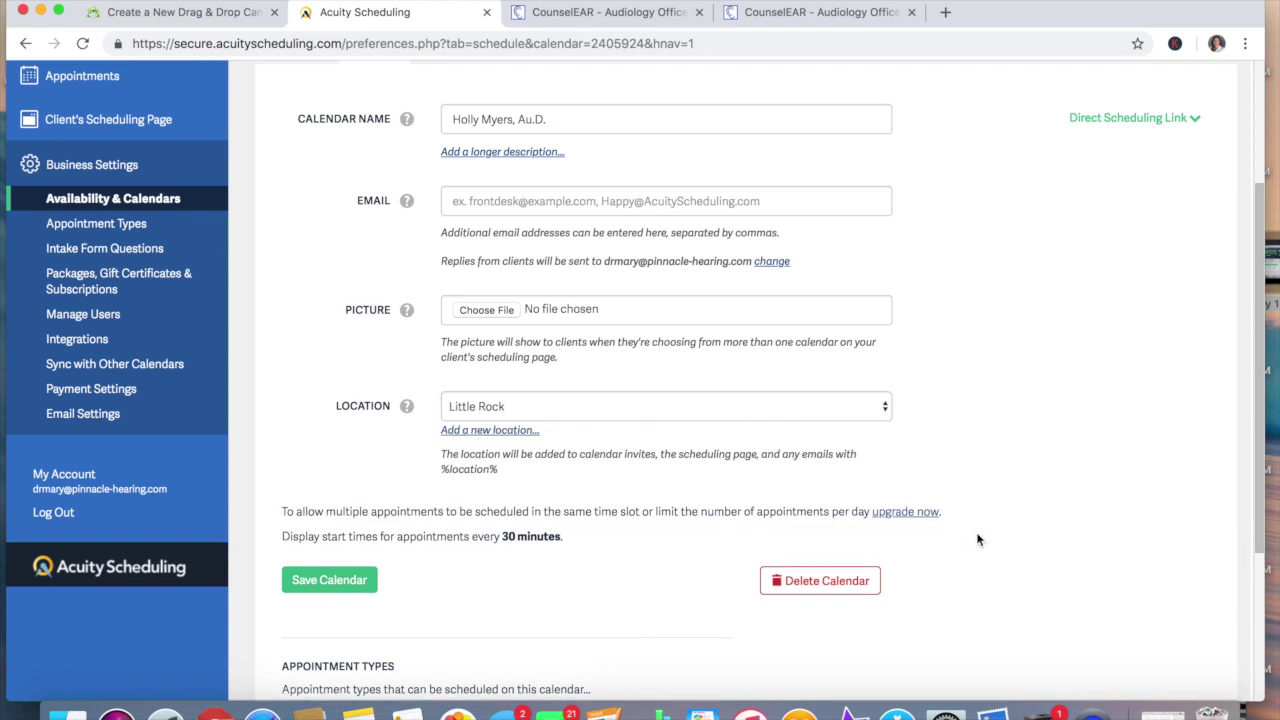
Save the calendar settings and return to the Calendars list
left_click(317, 588)
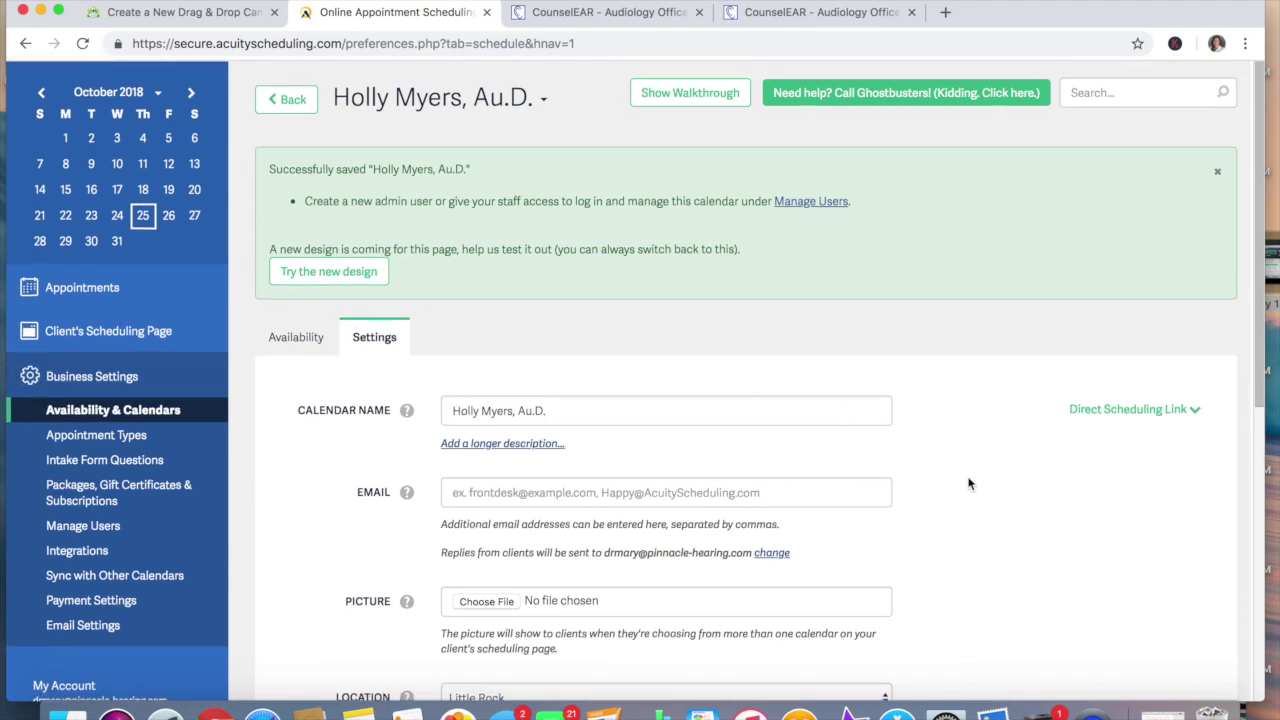
scroll(968, 484, "down", 5)
scroll(968, 484, "up", 5)
scroll(968, 484, "up", 1)
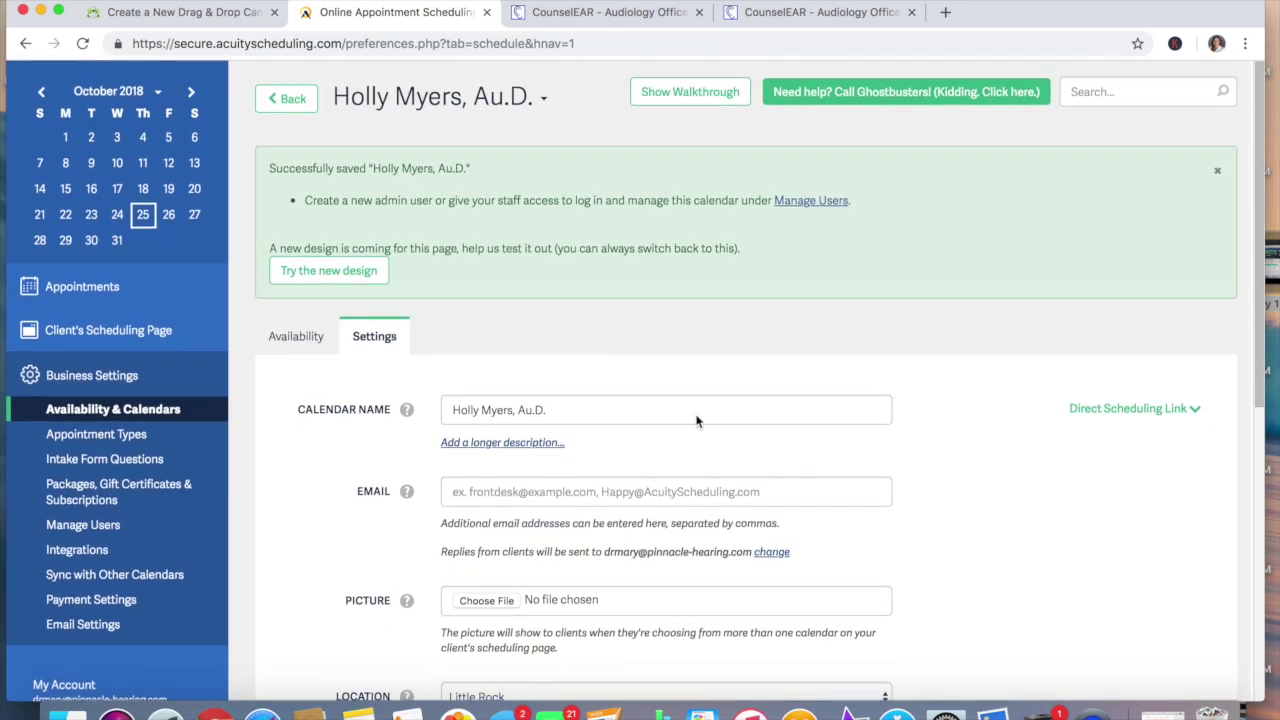
left_click(286, 97)
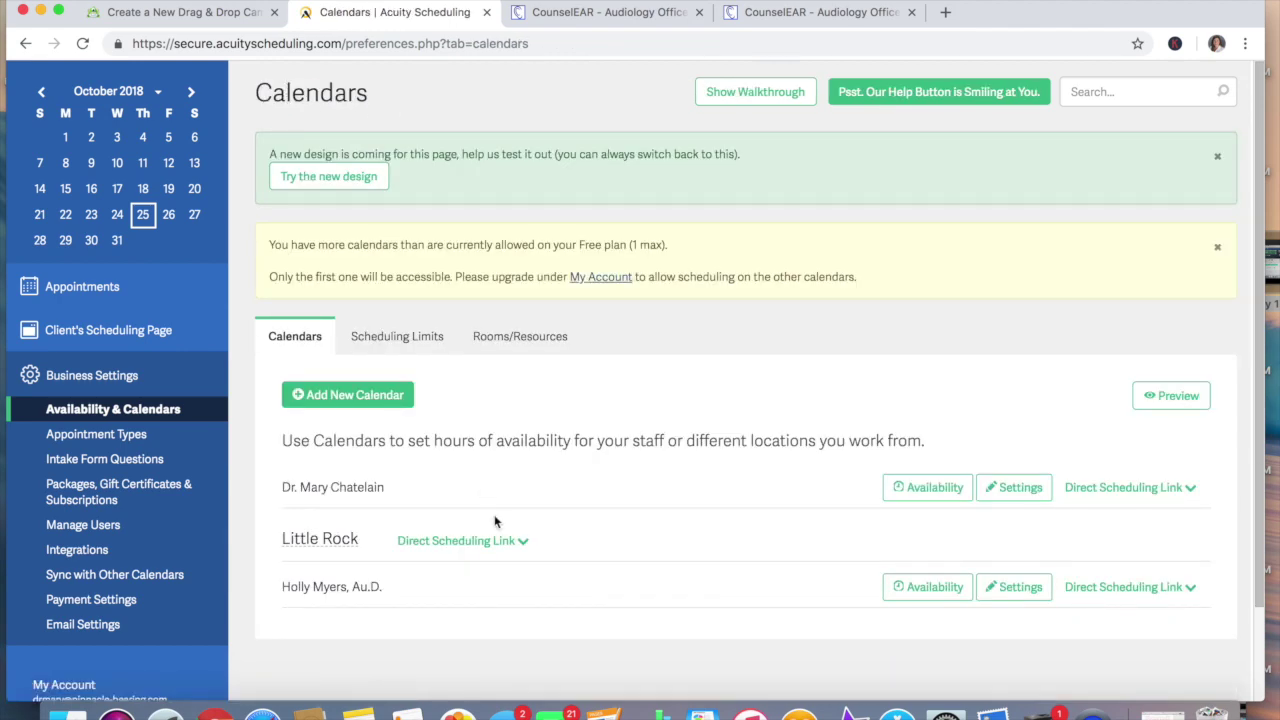
In the first calendar's name, delete the 'Dr. ' prefix and append ', Au.D.'
left_click(1020, 488)
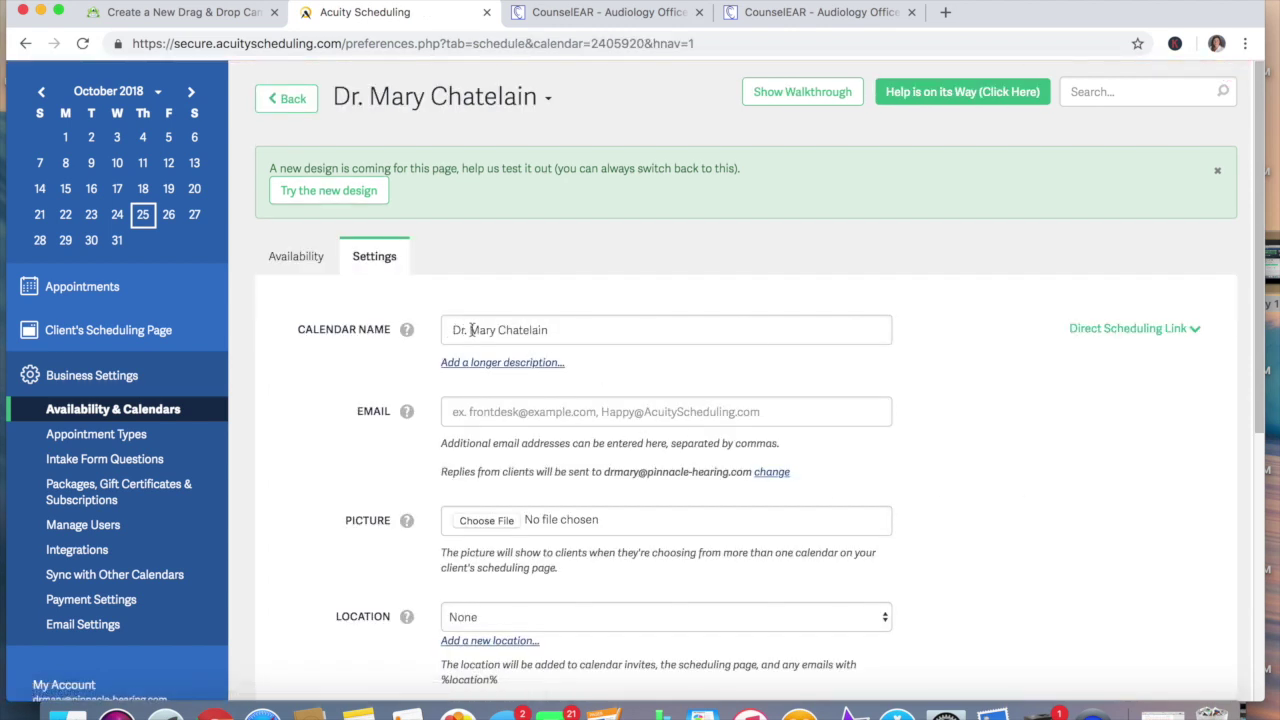
left_click_drag(472, 329, 452, 327)
key("BackSpace")
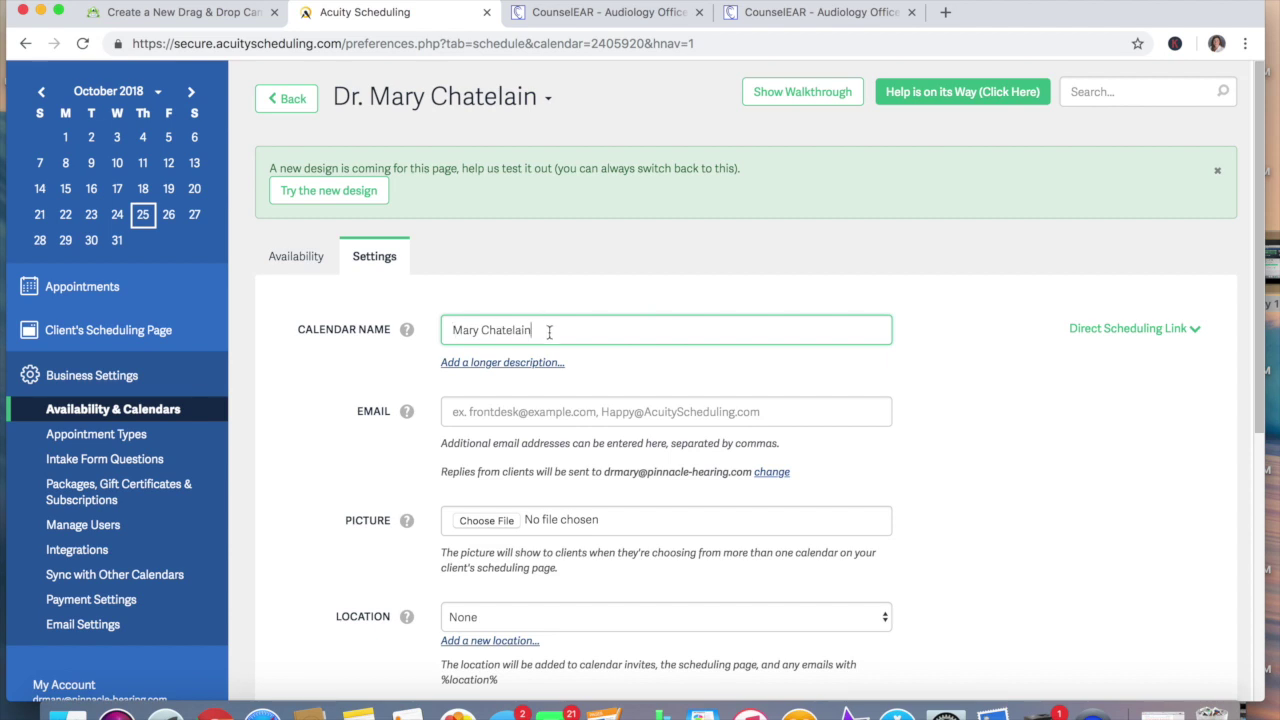
left_click(549, 332)
type(", Au.D.")
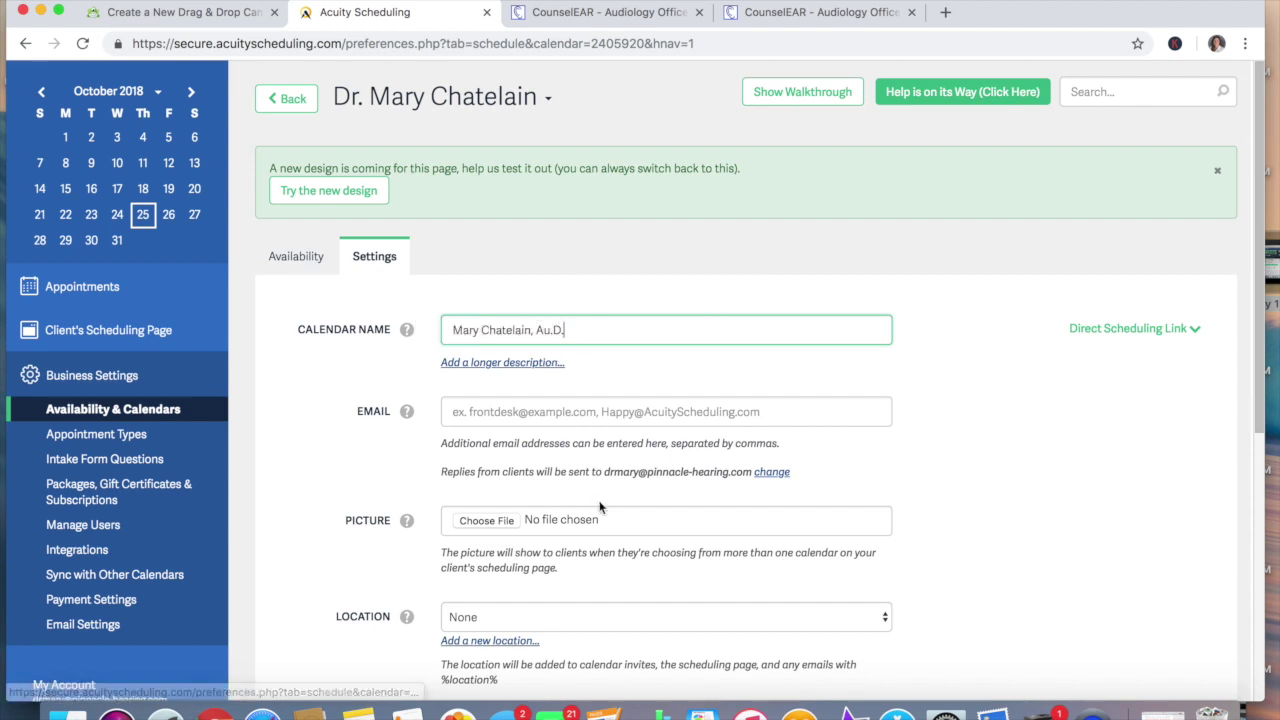
Set the first calendar's location to Little Rock, save, and go back to Calendars
left_click(696, 614)
left_click(697, 630)
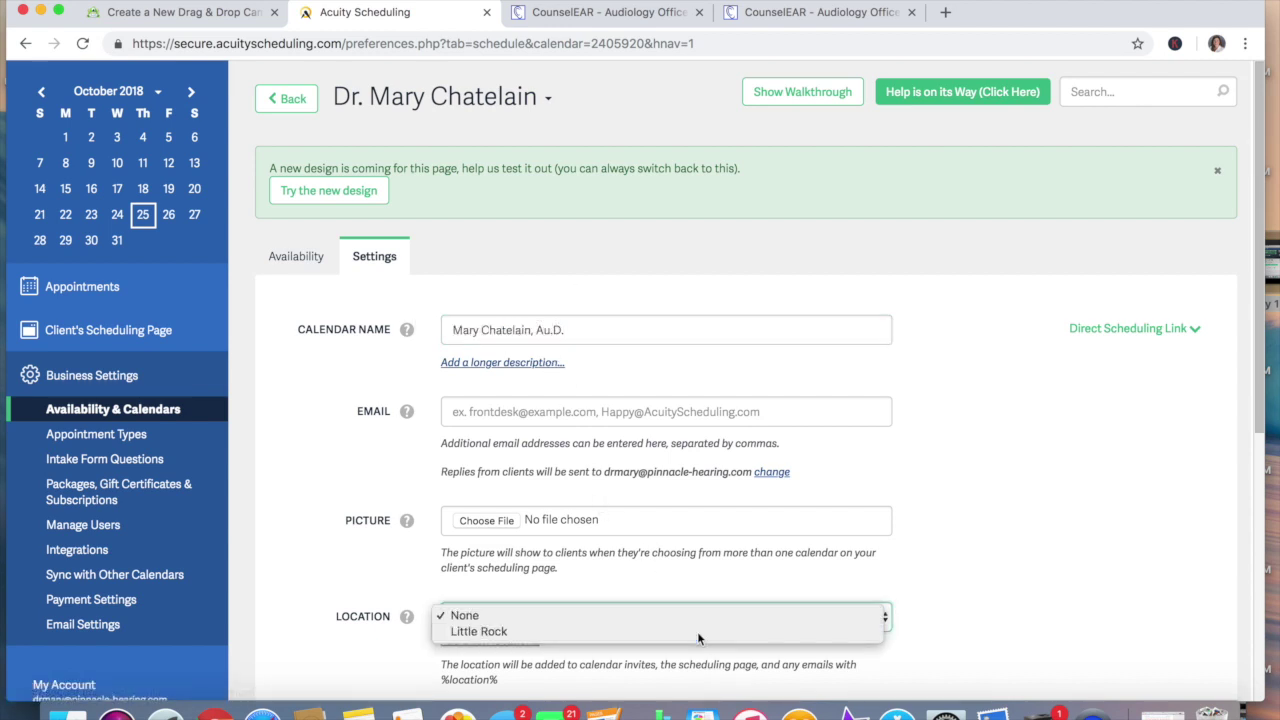
scroll(974, 534, "down", 7)
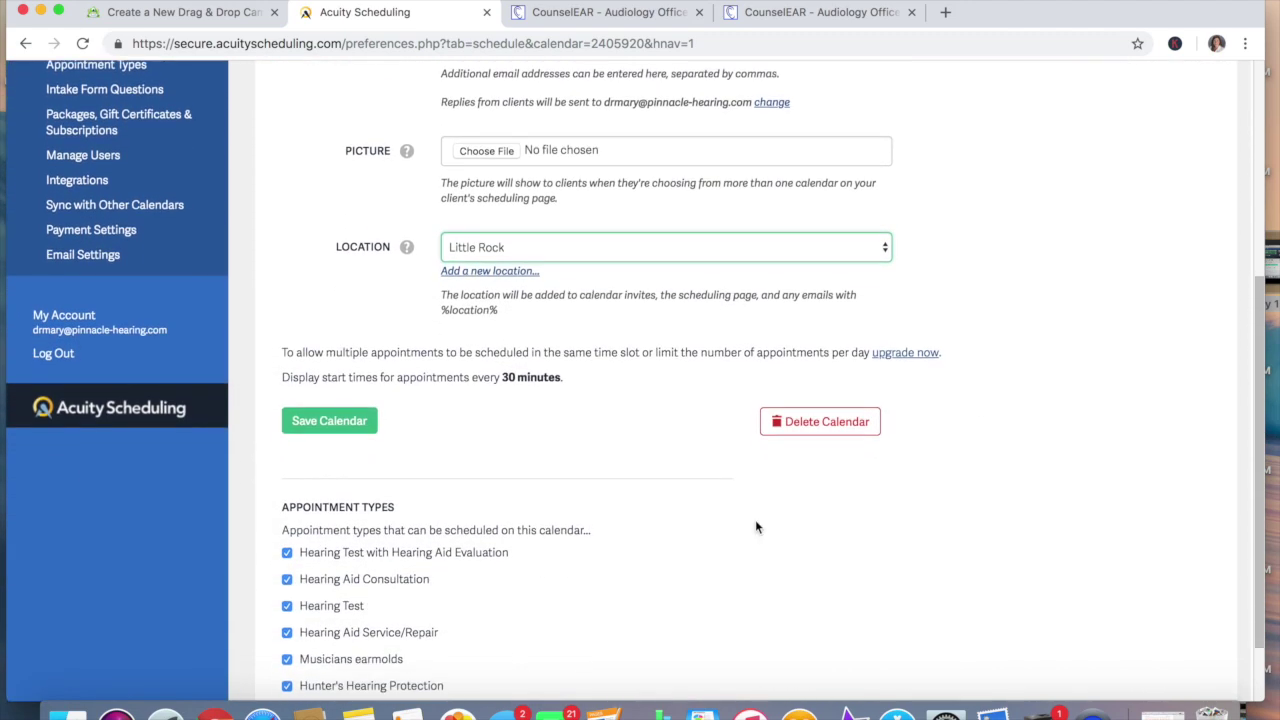
left_click(352, 432)
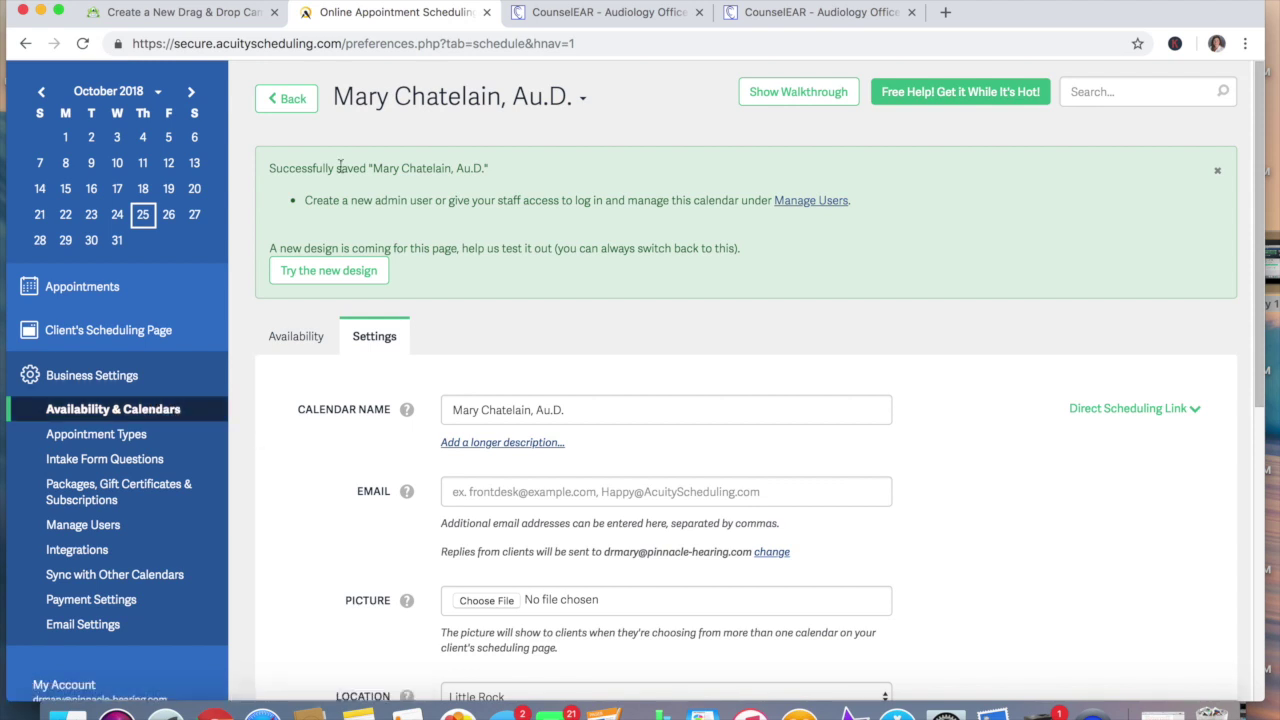
left_click(284, 97)
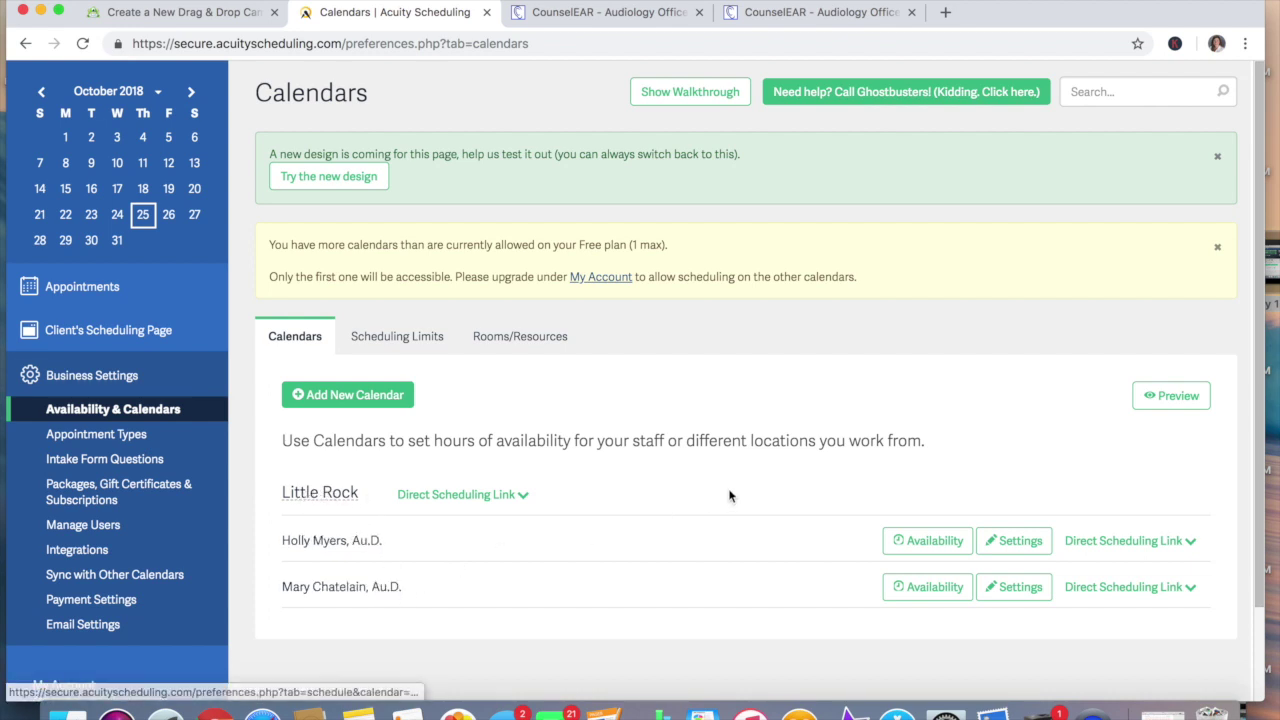
left_click(354, 396)
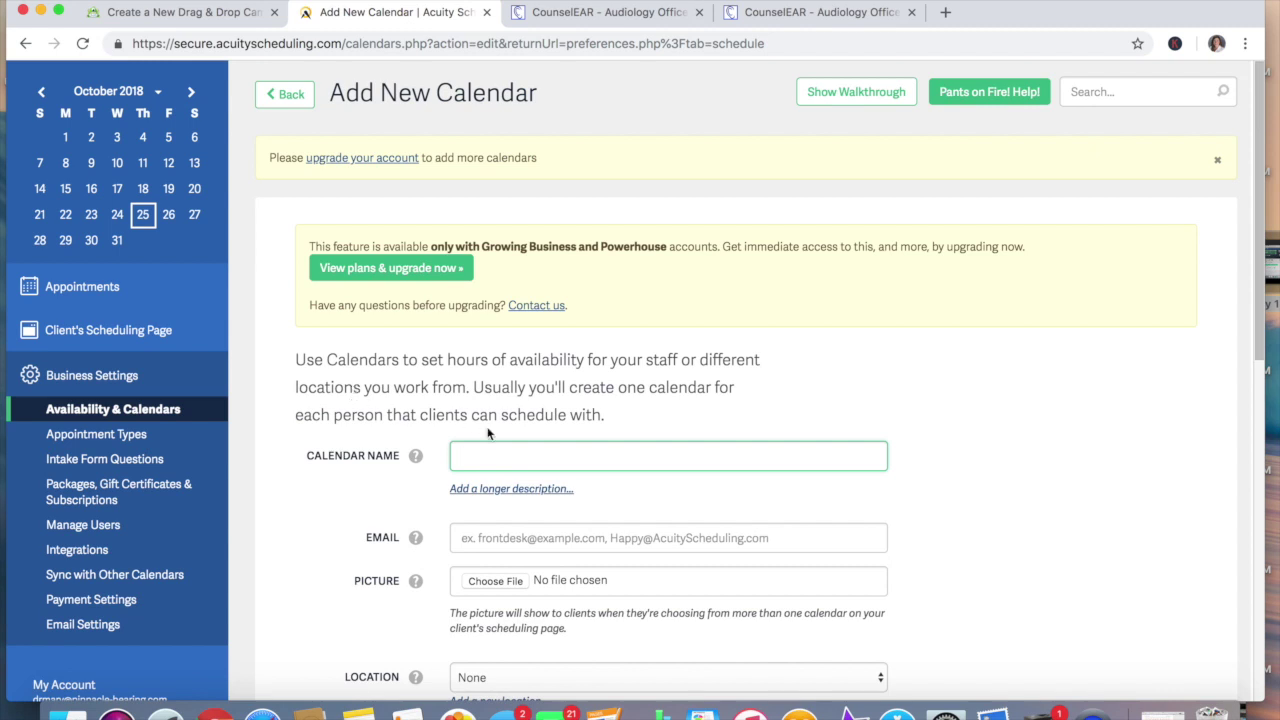
Enter another audiologist's name on the new calendar and add a Camden location
scroll(961, 480, "down", 3)
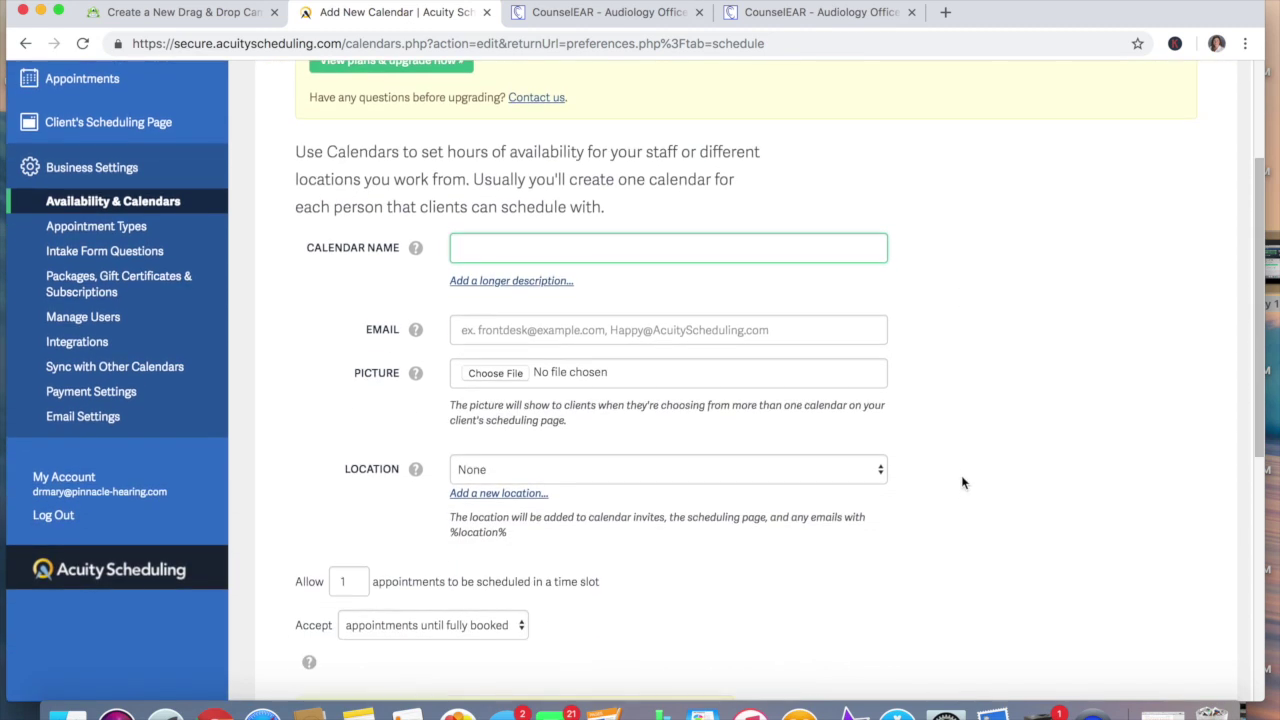
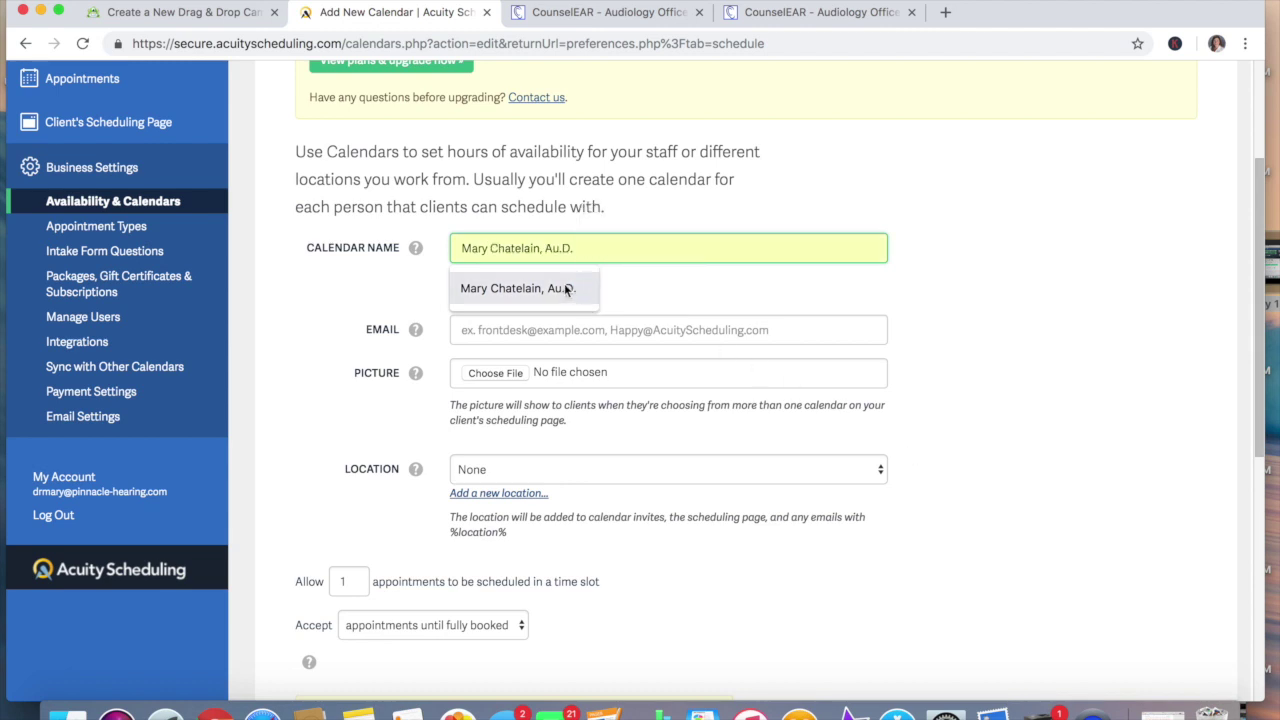
left_click(566, 289)
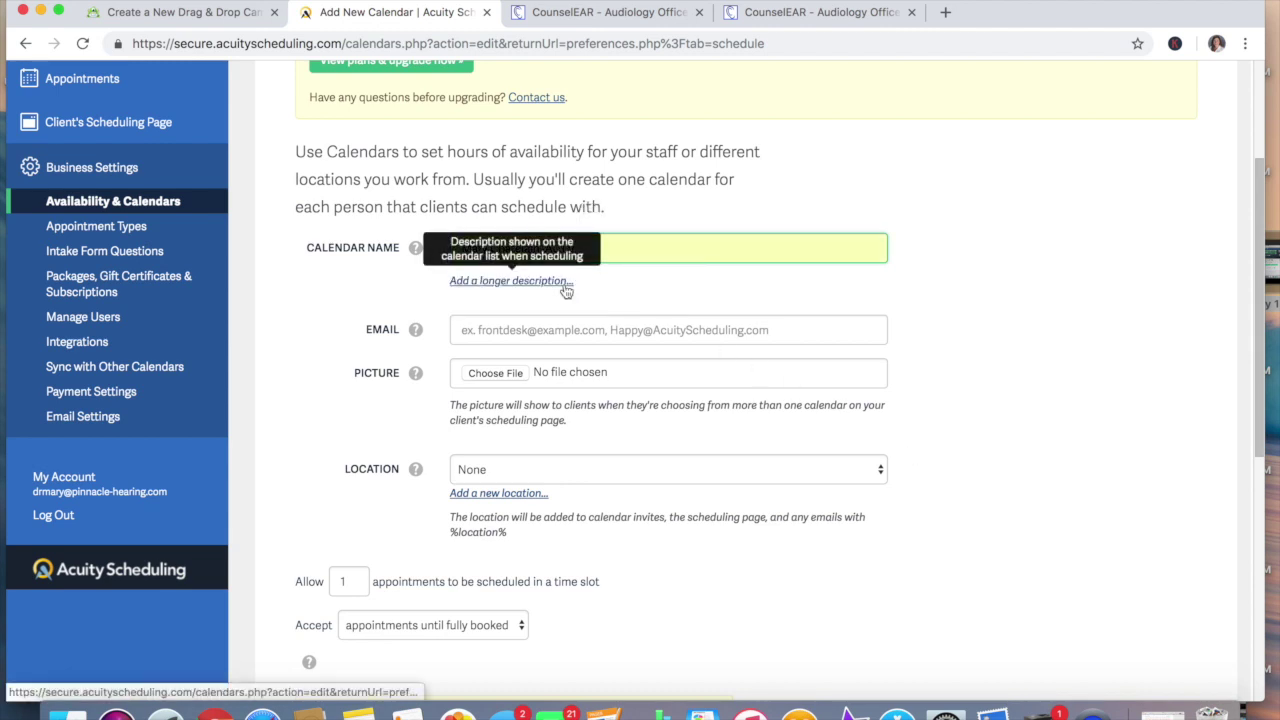
left_click(568, 478)
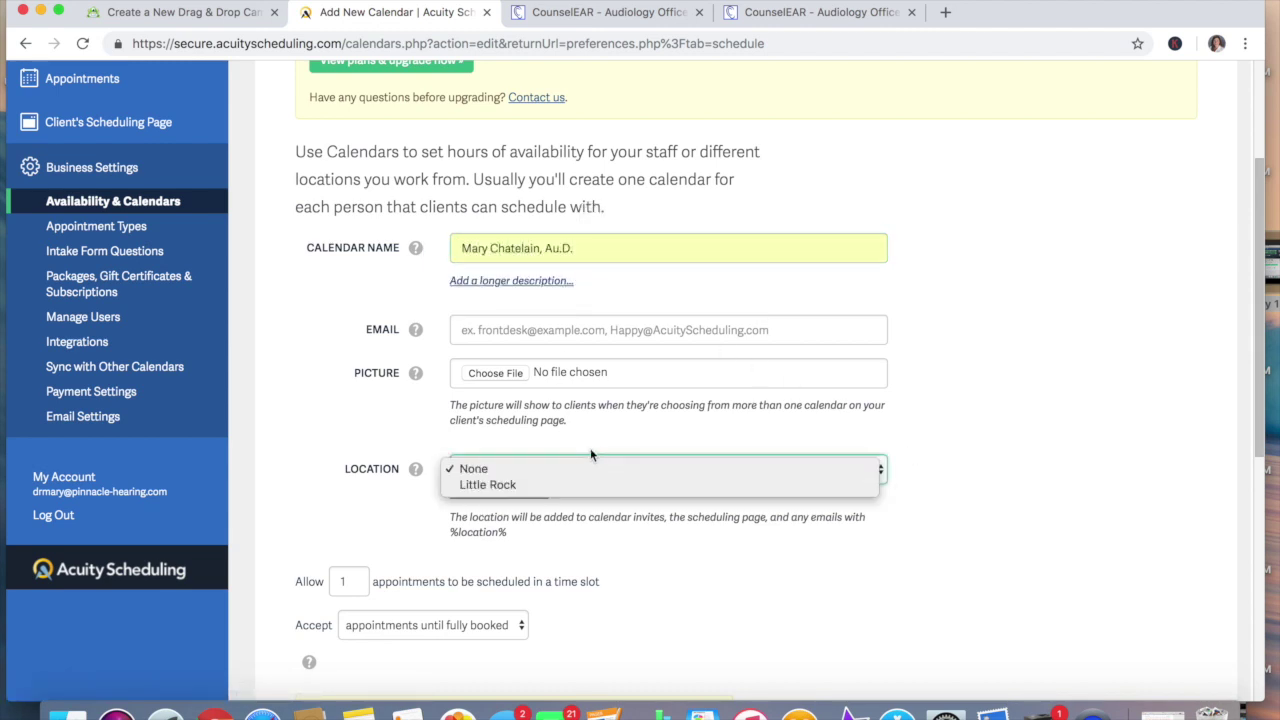
left_click(565, 474)
left_click(528, 494)
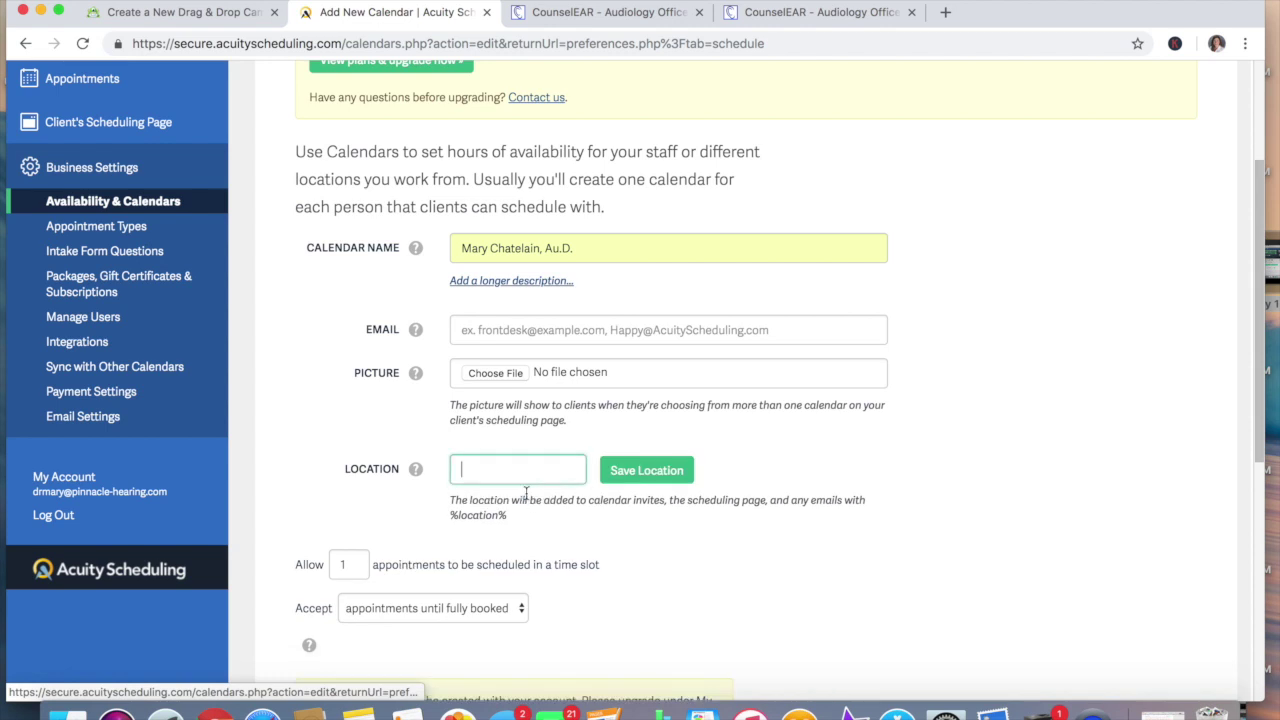
type("Cam")
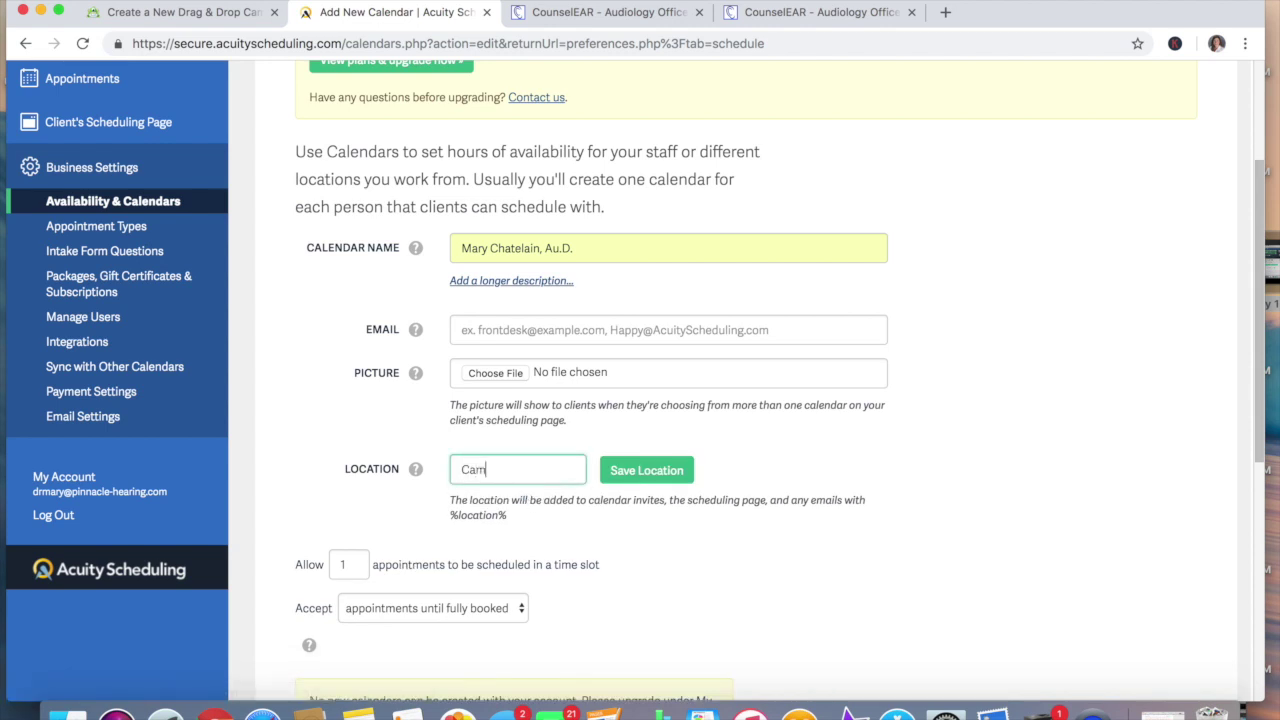
type("den")
left_click(650, 470)
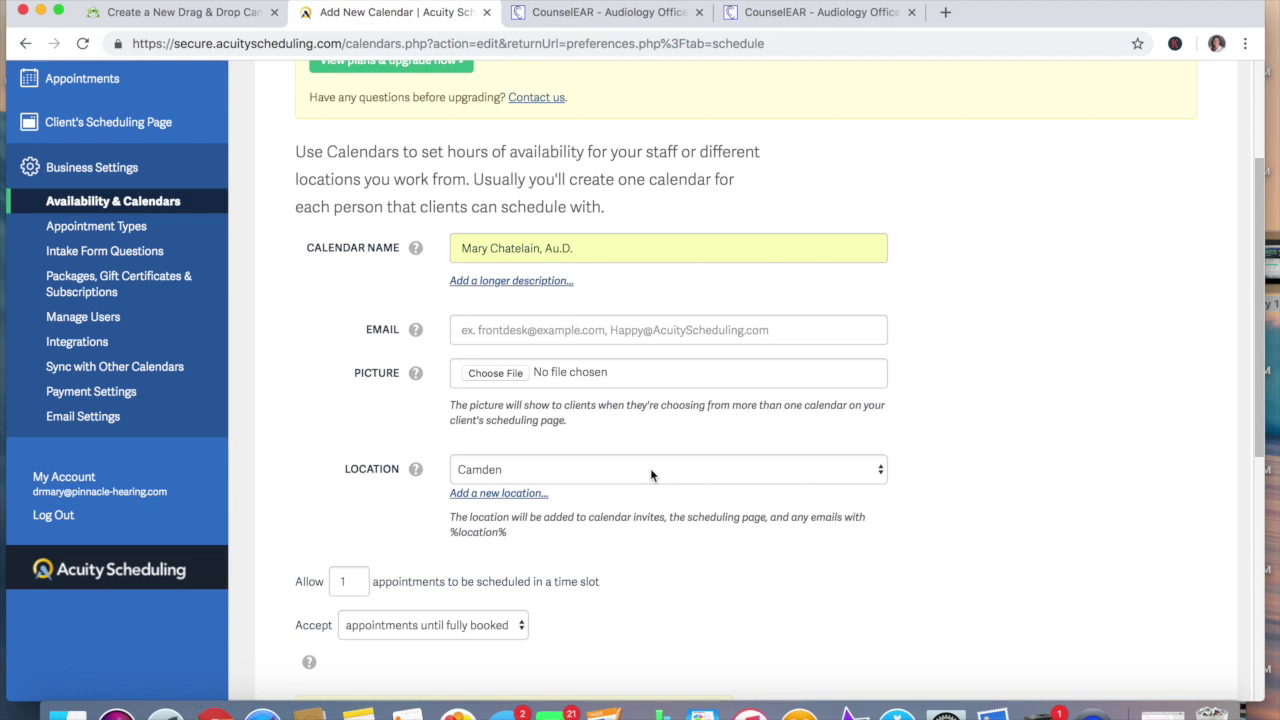
Scroll the Add New Calendar form to read the upgrade-required notice
scroll(984, 546, "down", 3)
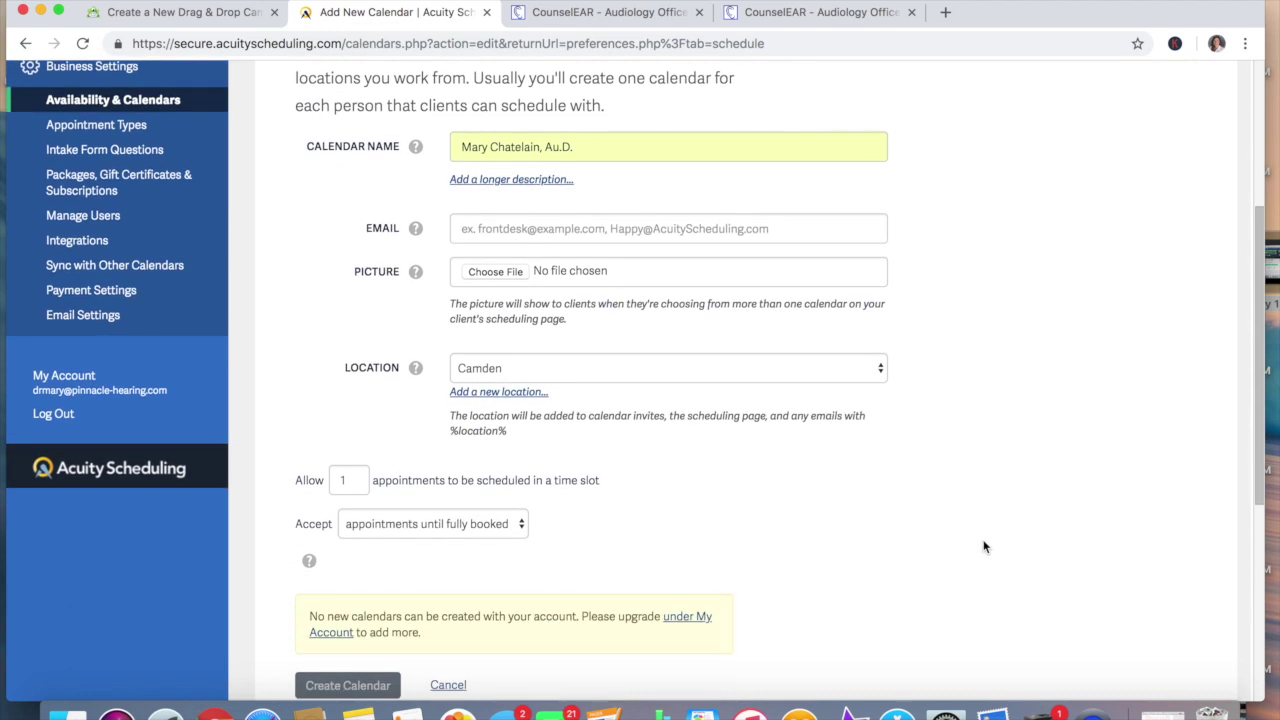
scroll(984, 546, "down", 4)
scroll(984, 546, "up", 2)
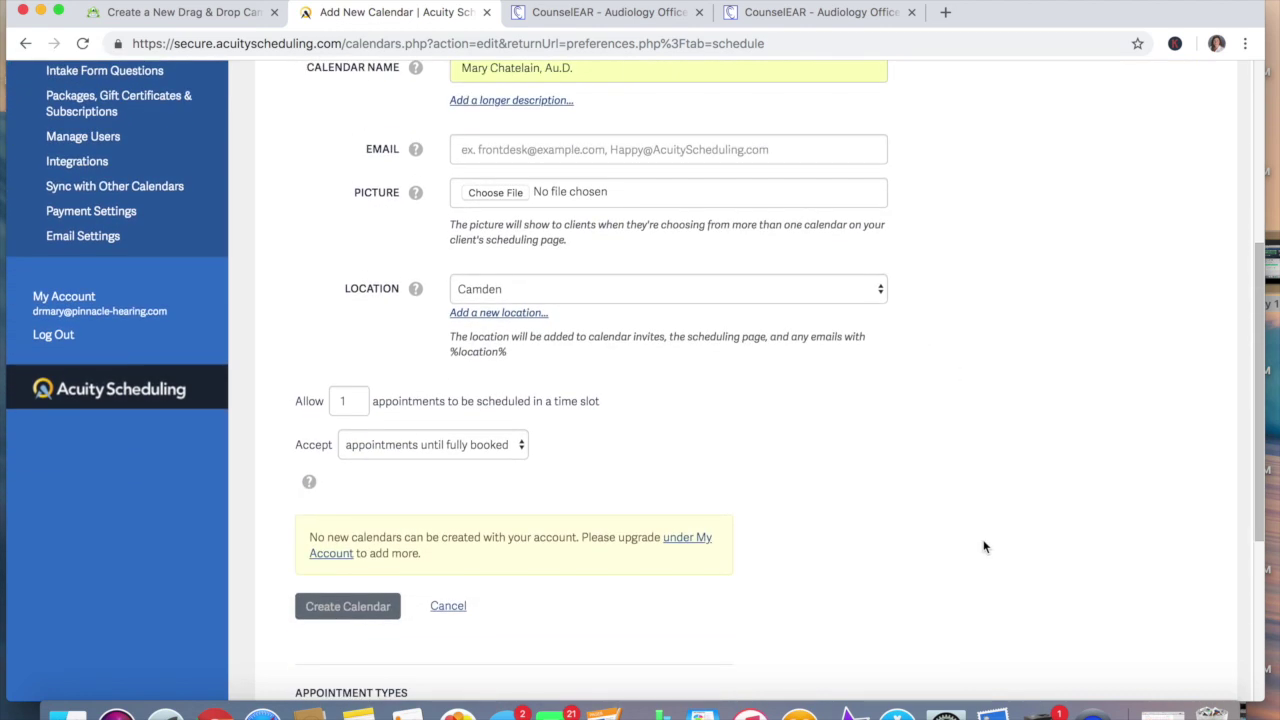
scroll(984, 546, "up", 2)
scroll(984, 546, "up", 4)
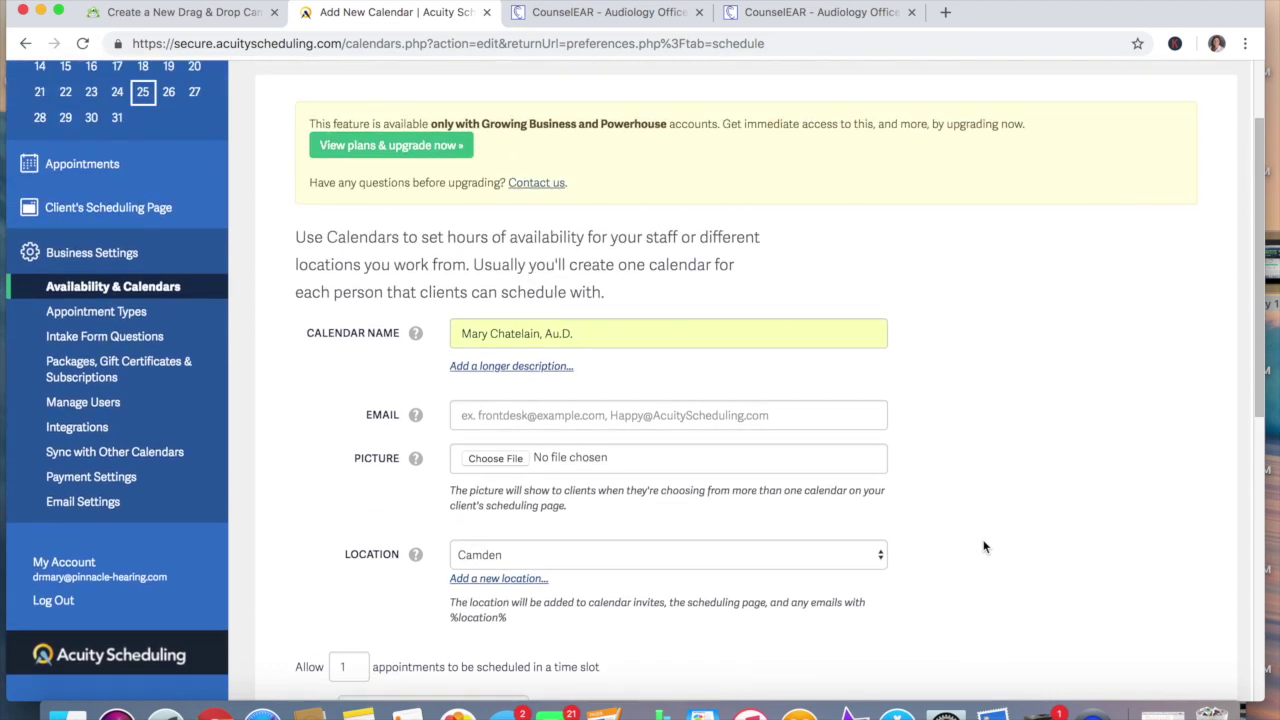
scroll(983, 545, "down", 5)
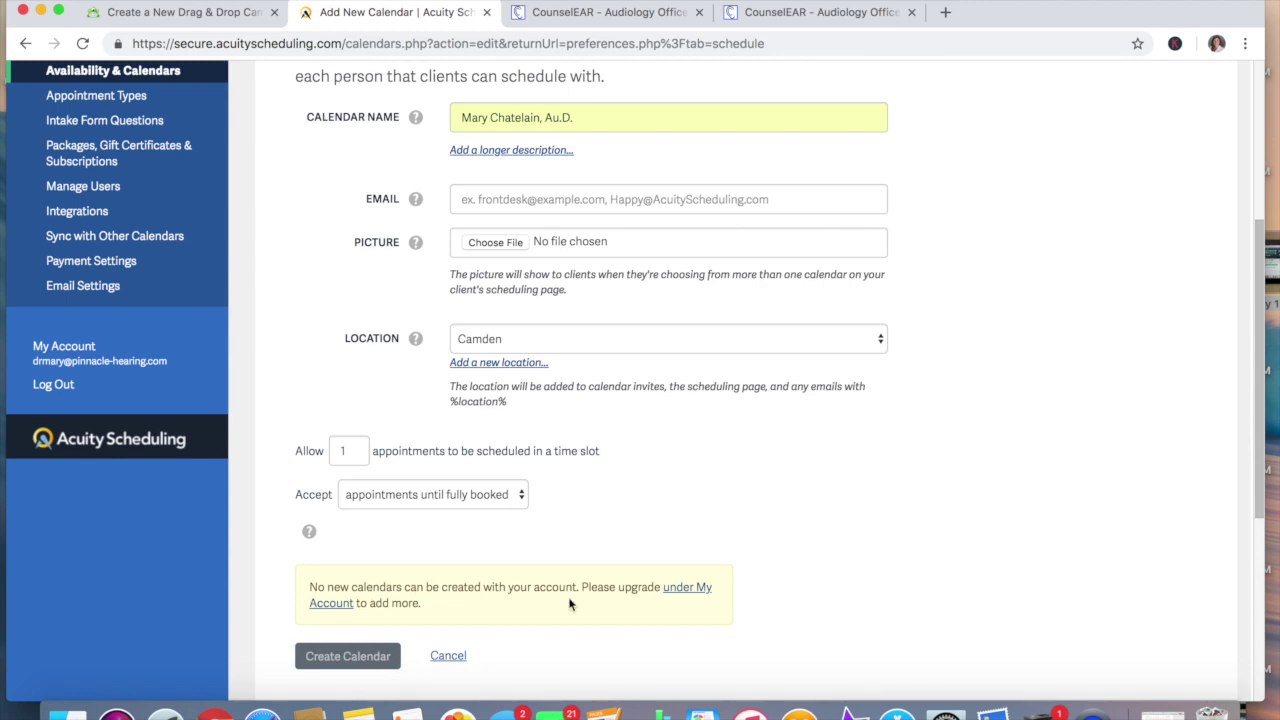
scroll(979, 607, "up", 5)
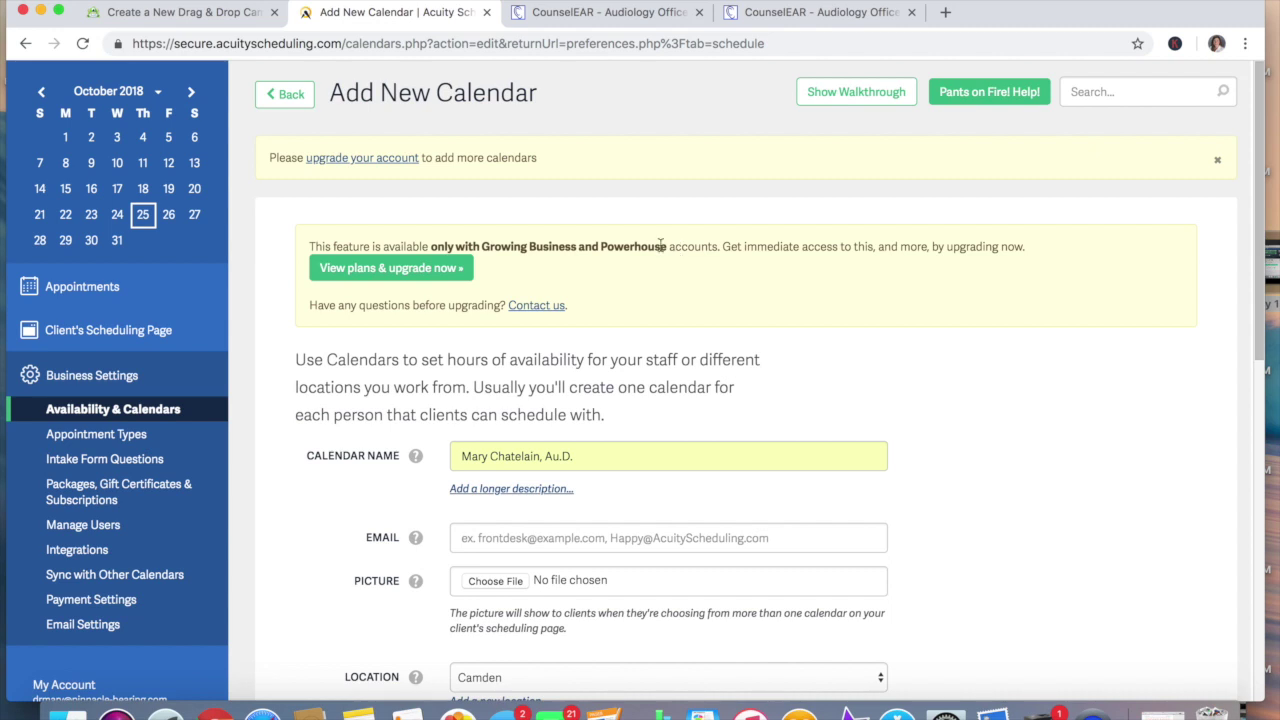
Review the paid Billing plans, then return to the Business Settings calendars list
left_click(423, 268)
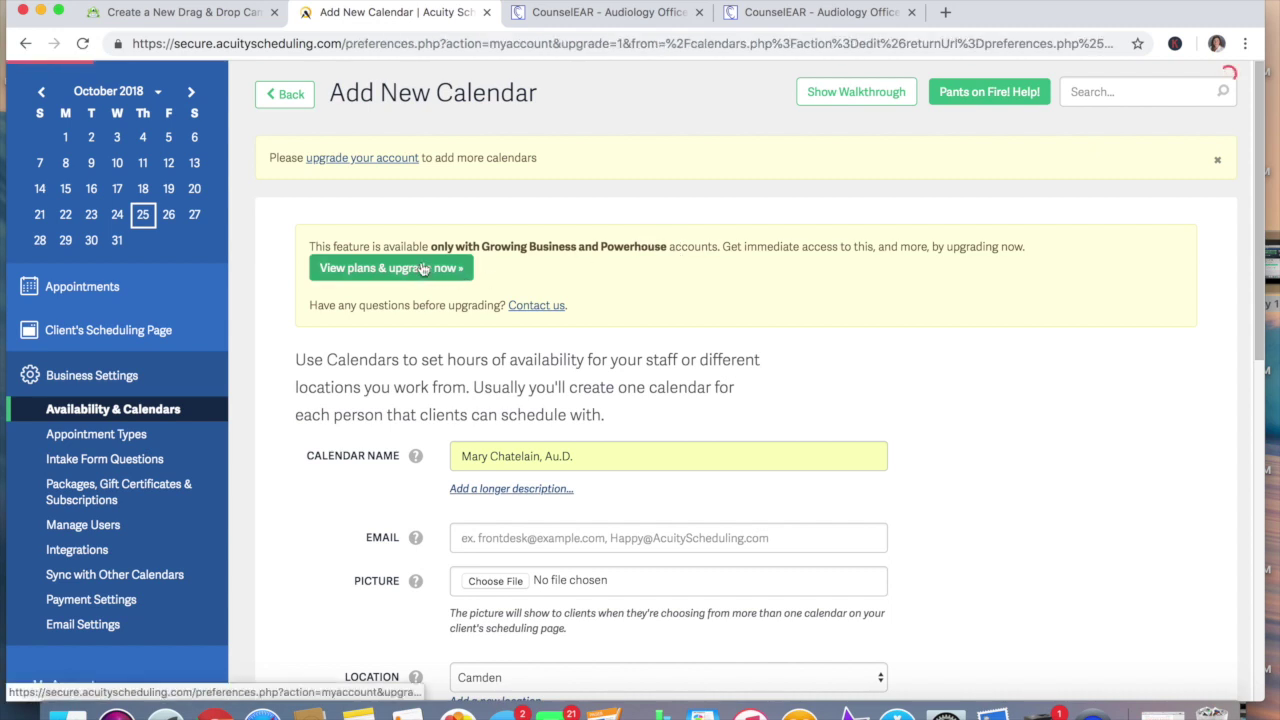
scroll(695, 322, "down", 3)
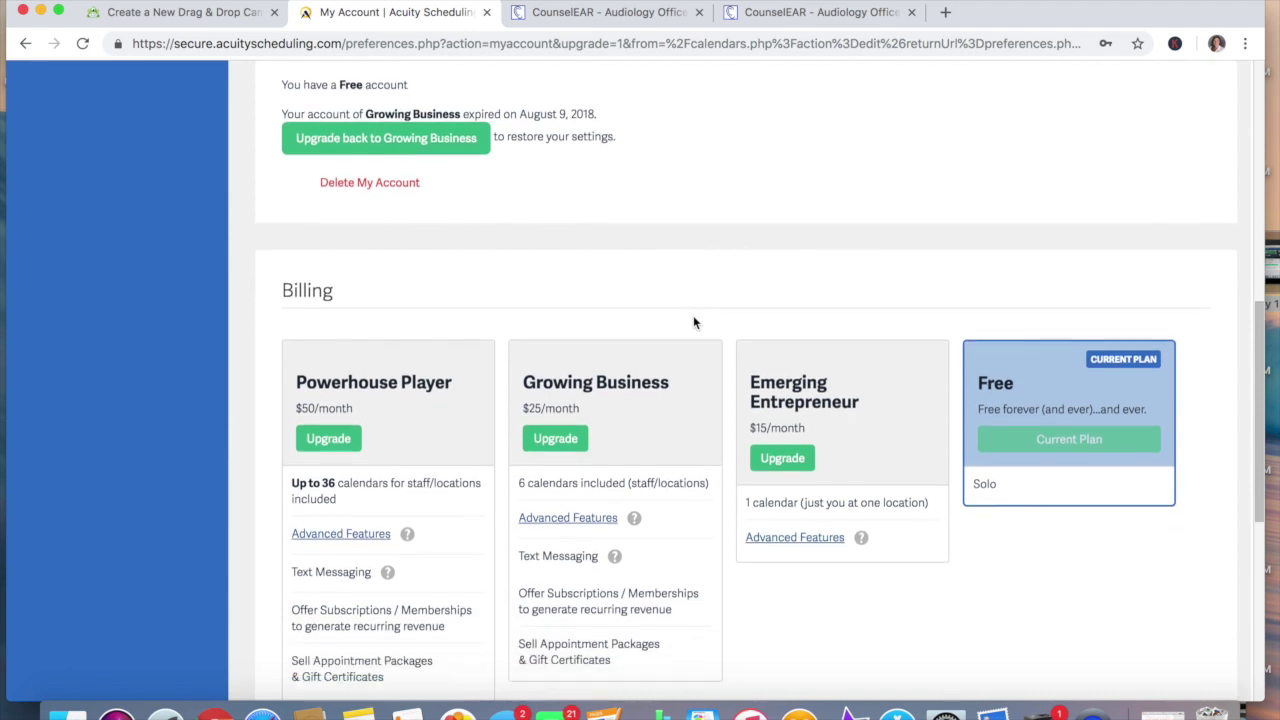
scroll(693, 320, "down", 2)
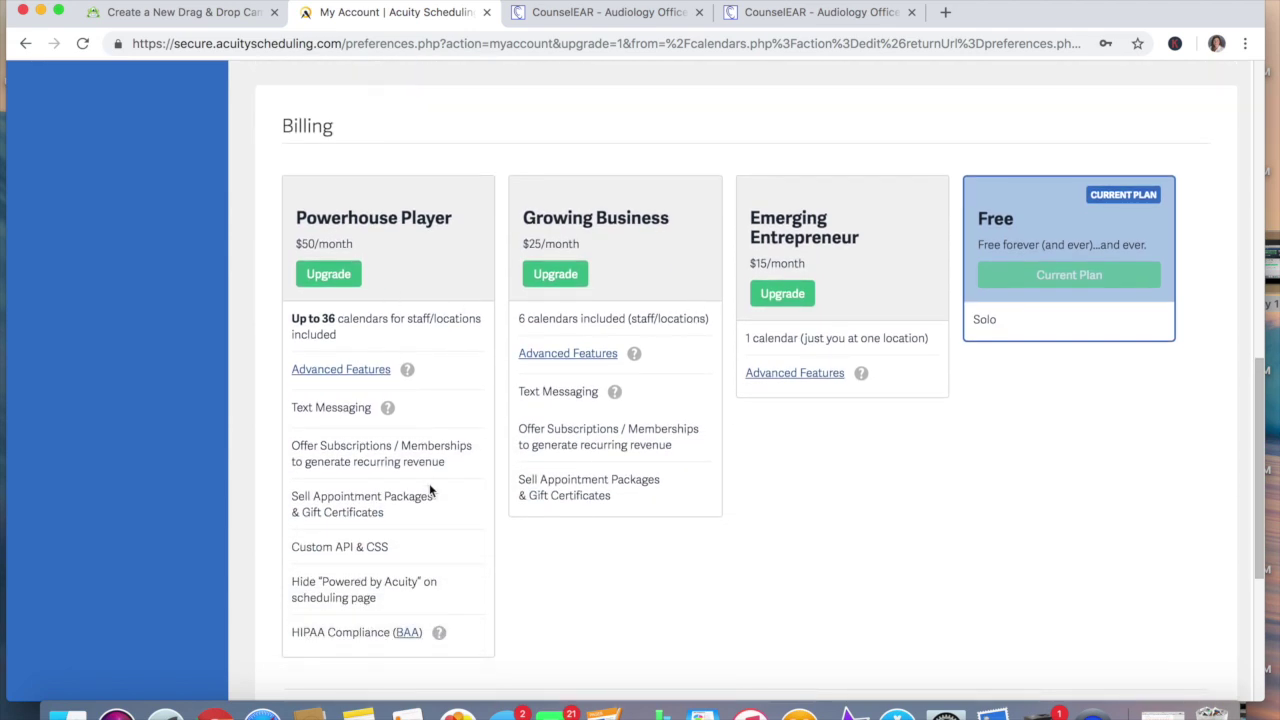
scroll(431, 490, "down", 1)
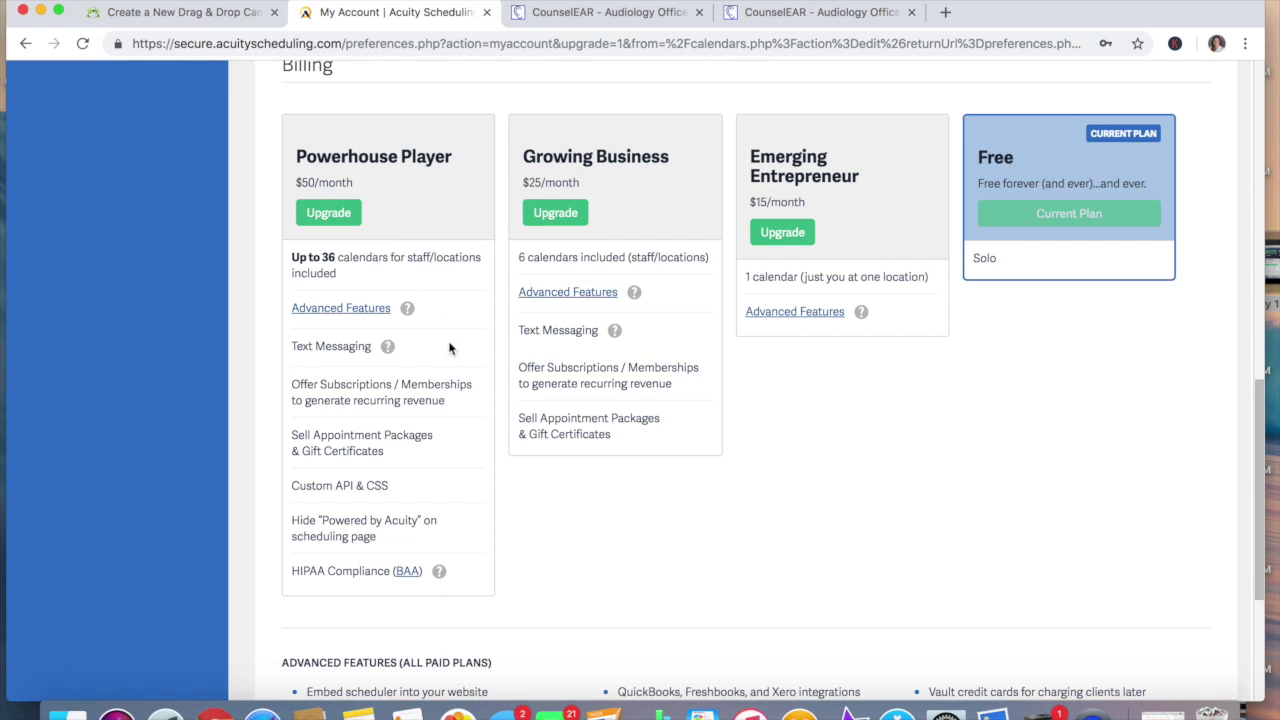
mouse_move(288, 572)
scroll(375, 560, "up", 10)
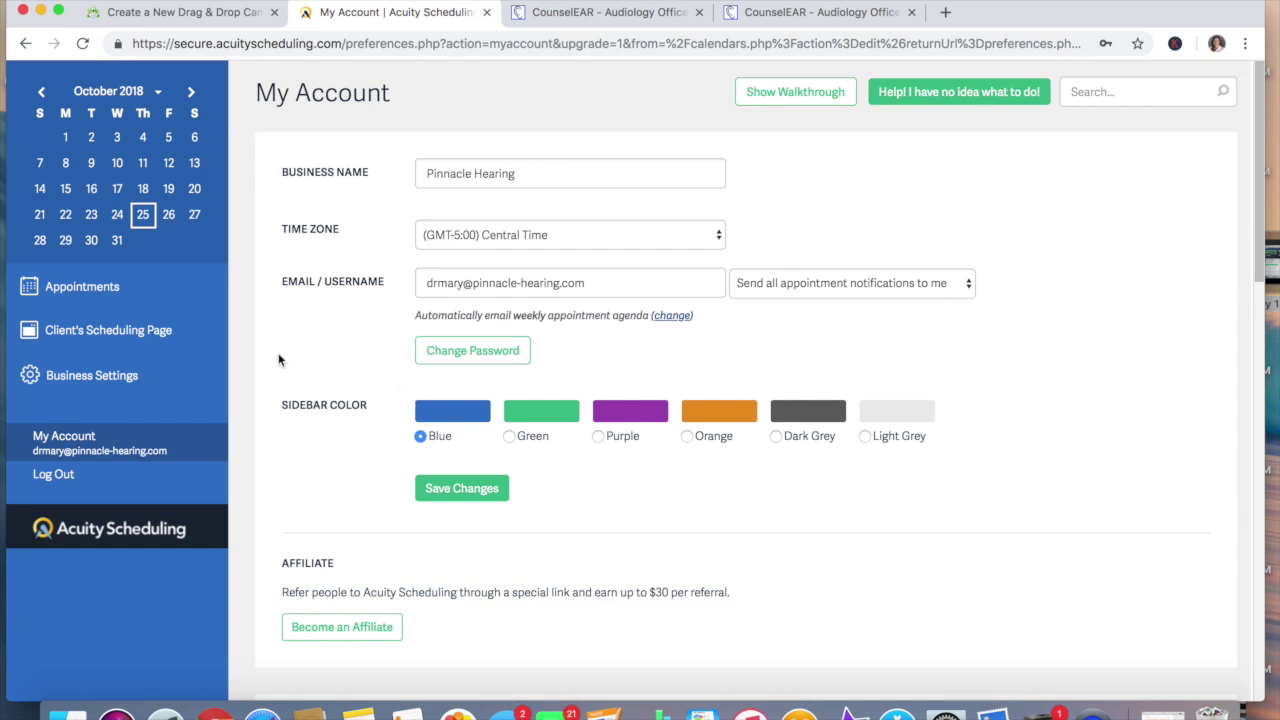
left_click(87, 377)
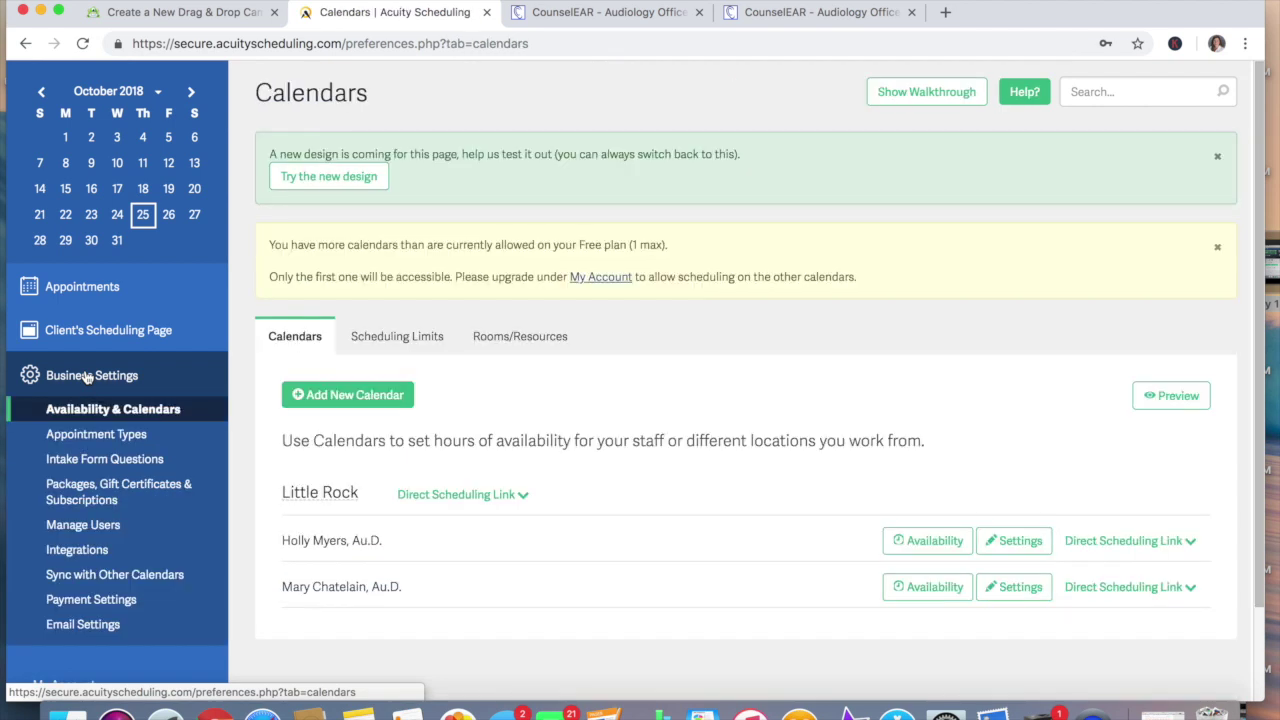
scroll(549, 605, "down", 3)
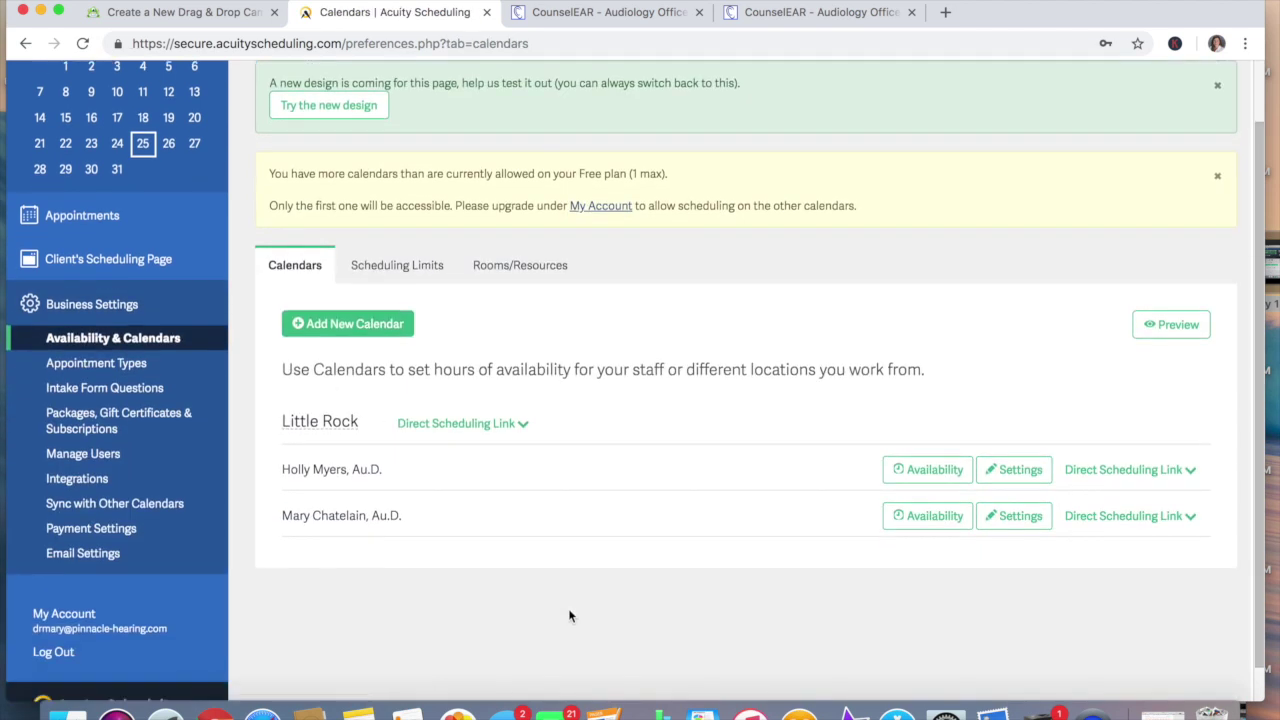
scroll(532, 553, "up", 2)
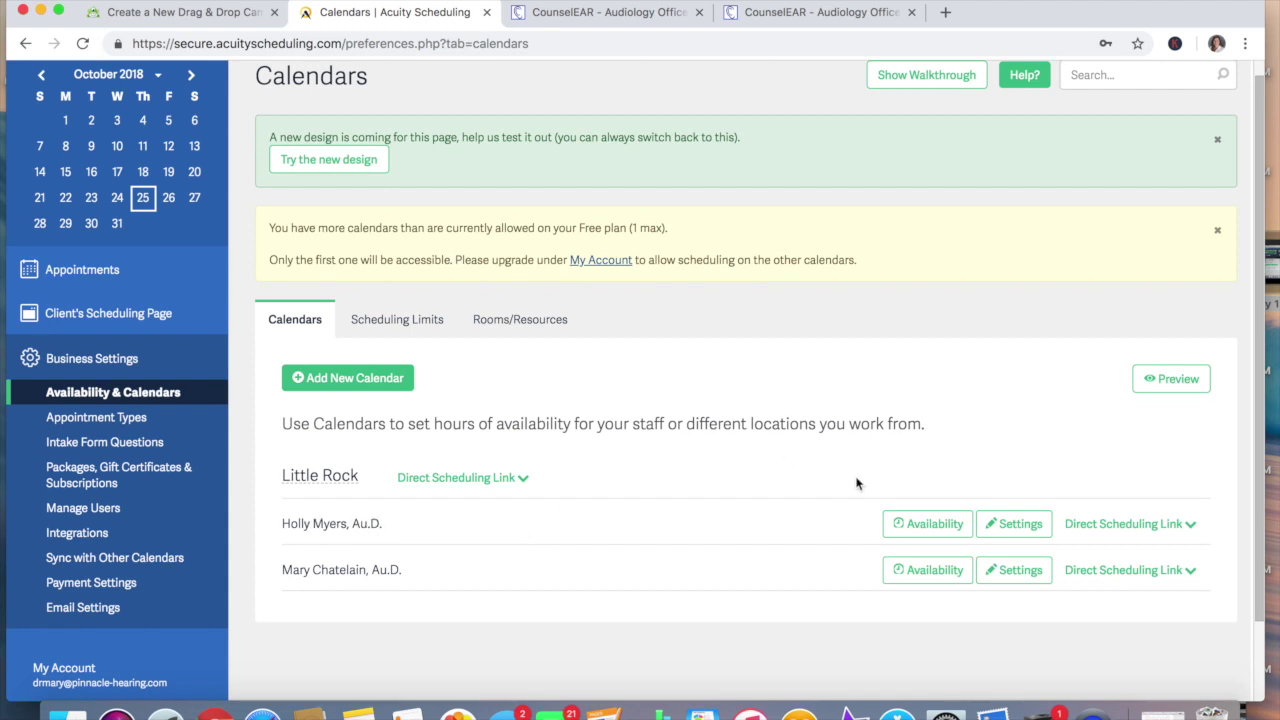
left_click(928, 524)
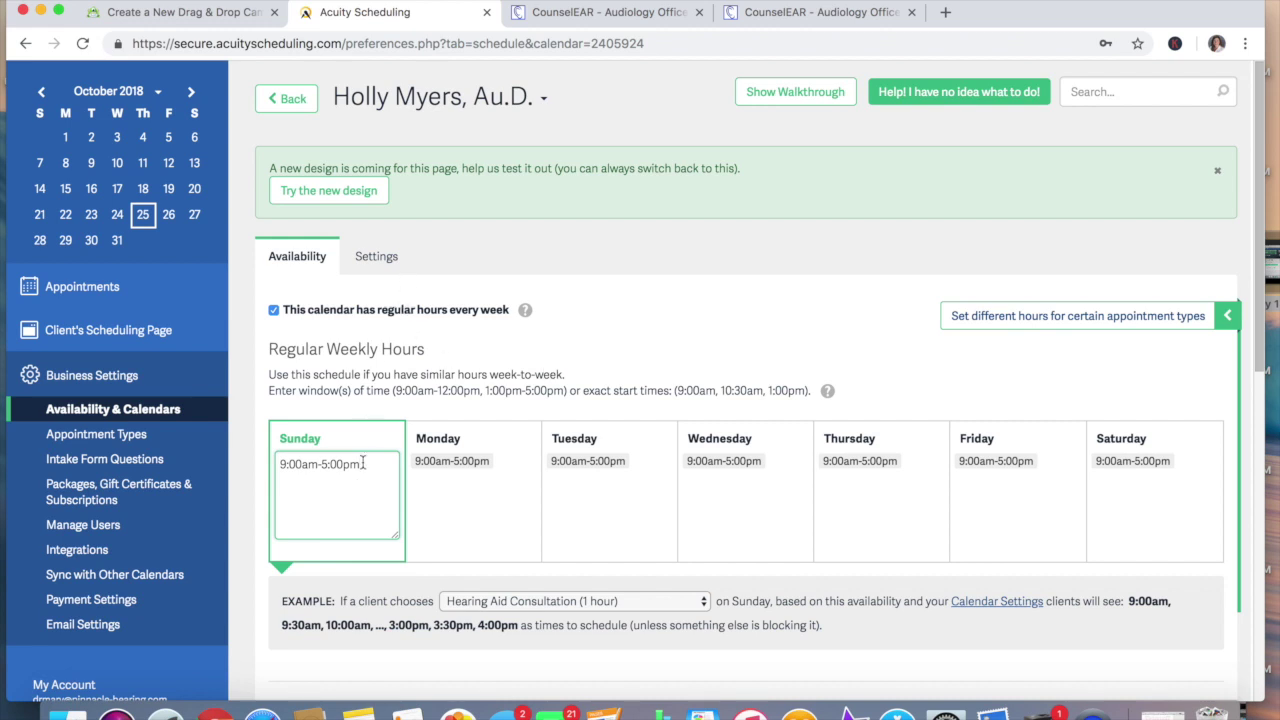
Clear Sunday's and Monday's hours so both days are Closed
left_click_drag(363, 463, 276, 469)
key("BackSpace")
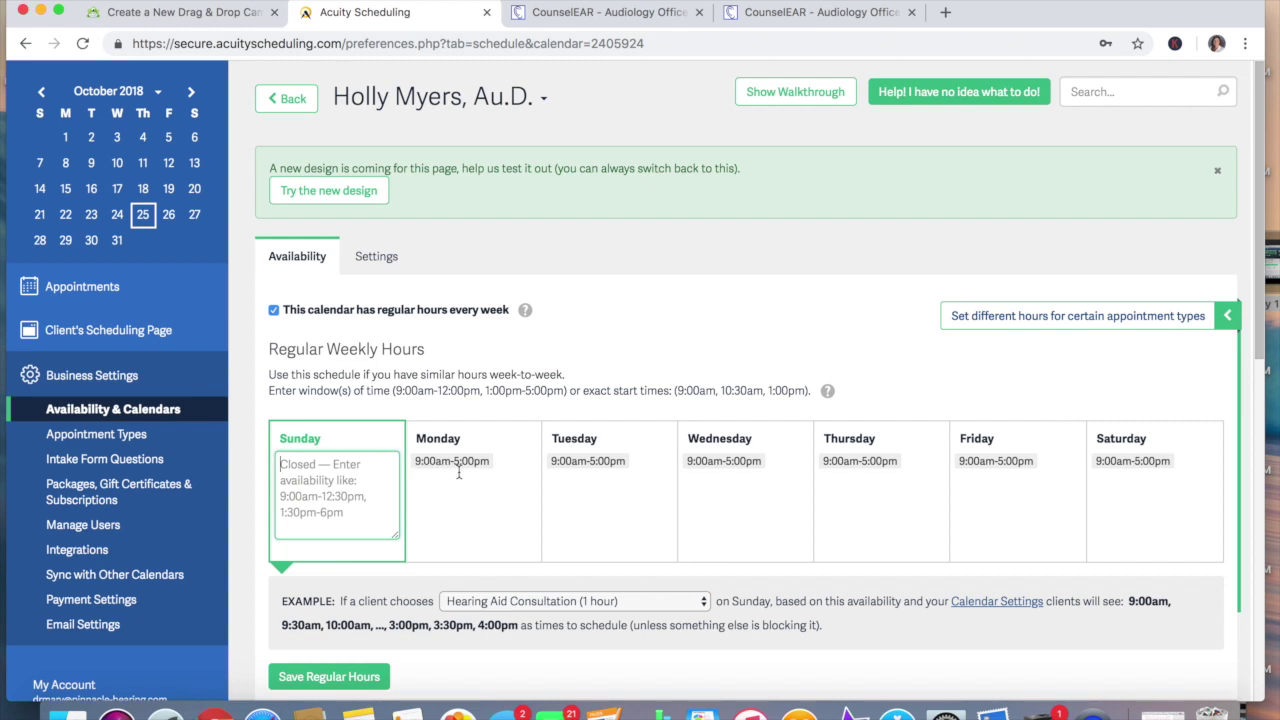
left_click(497, 463)
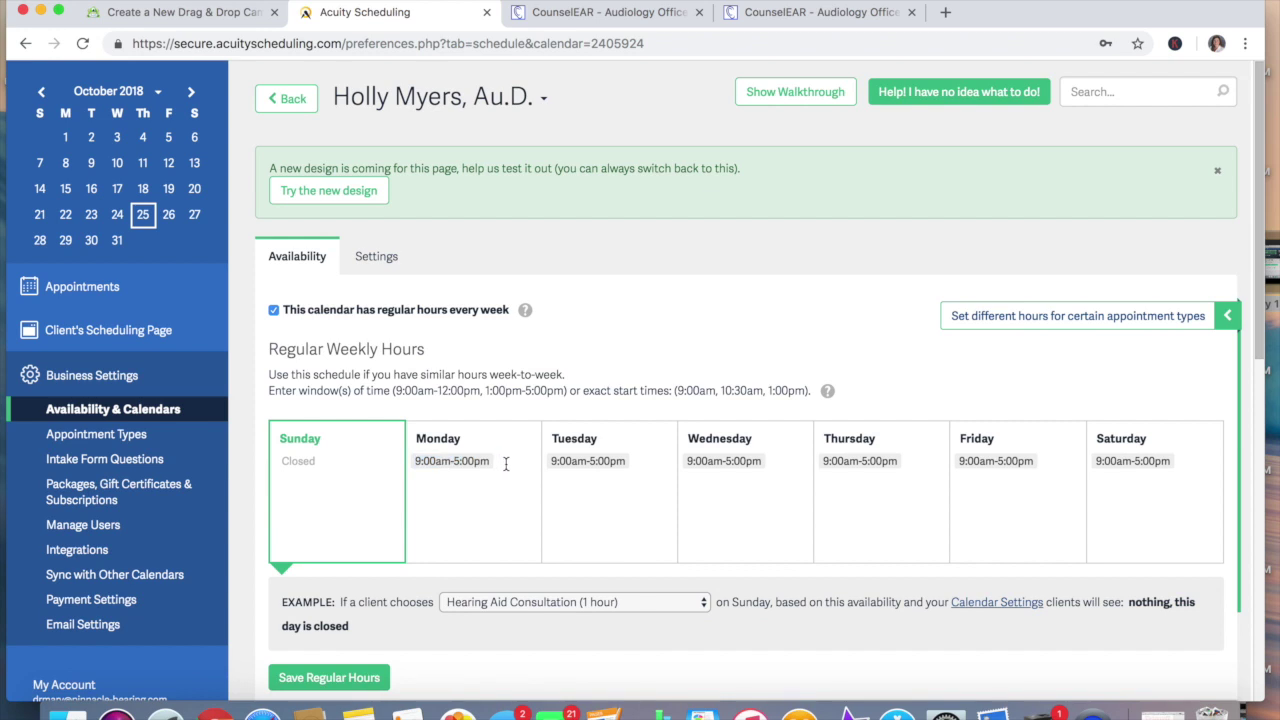
left_click(505, 464)
key("BackSpace")
key("BackSpace")
key("BackSpace")
key("BackSpace")
key("BackSpace")
key("BackSpace")
key("BackSpace")
key("BackSpace")
key("BackSpace")
key("BackSpace")
key("BackSpace")
key("BackSpace")
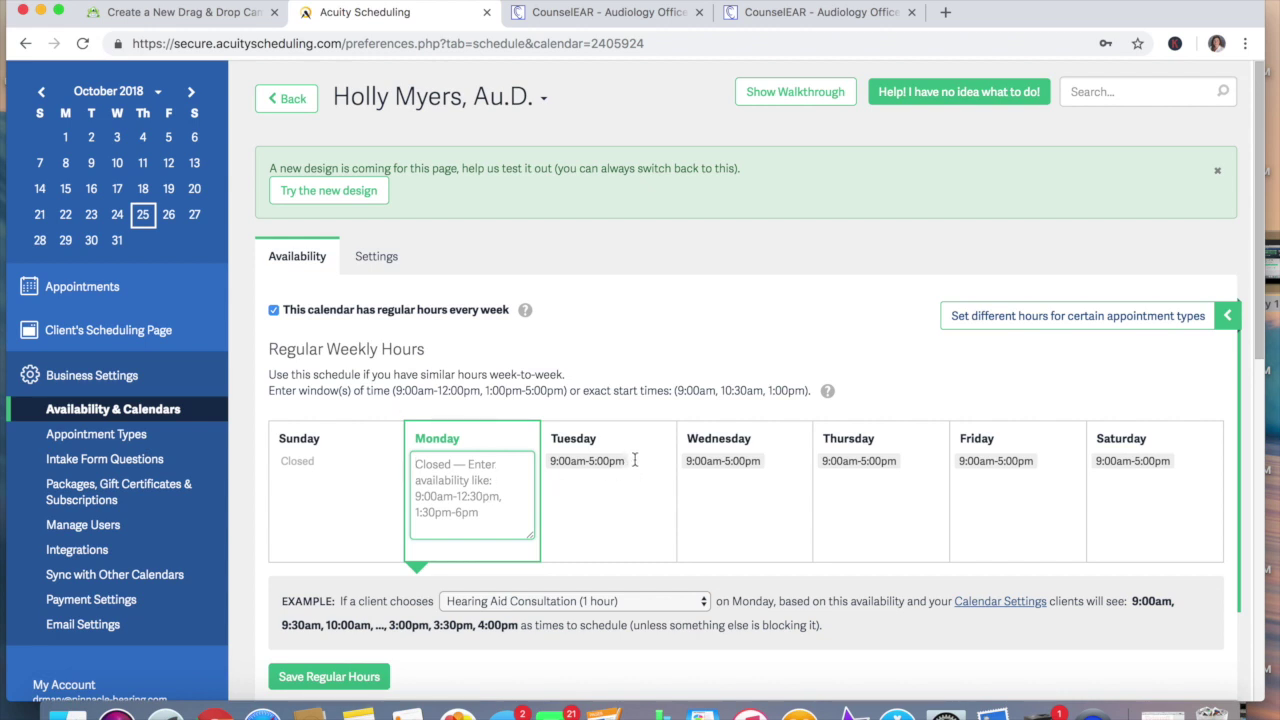
Change Tuesday's hours to 8:30am-1:00pm
left_click(566, 461)
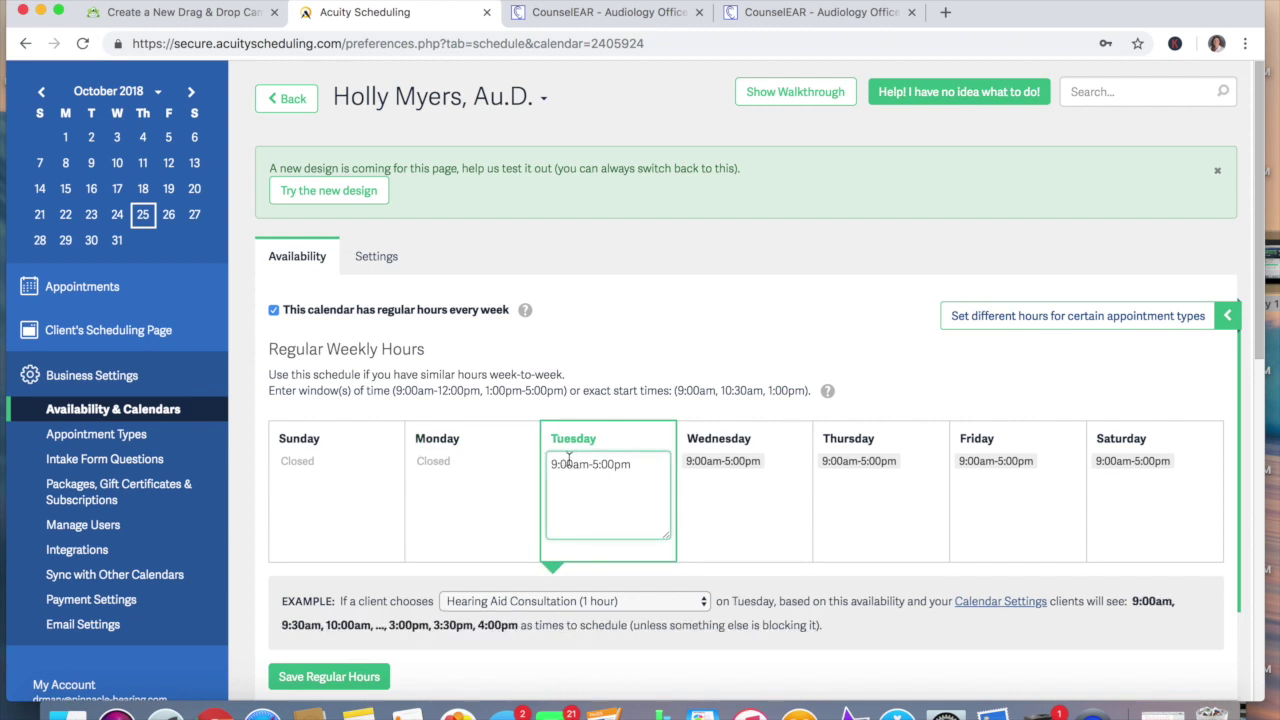
key("BackSpace")
key("BackSpace")
key("BackSpace")
type("8:3")
left_click(596, 466)
key("BackSpace")
type("1")
Close Wednesday and change Thursday's hours to 1:00pm-5:00pm
left_click(778, 461)
left_click_drag(777, 461, 689, 462)
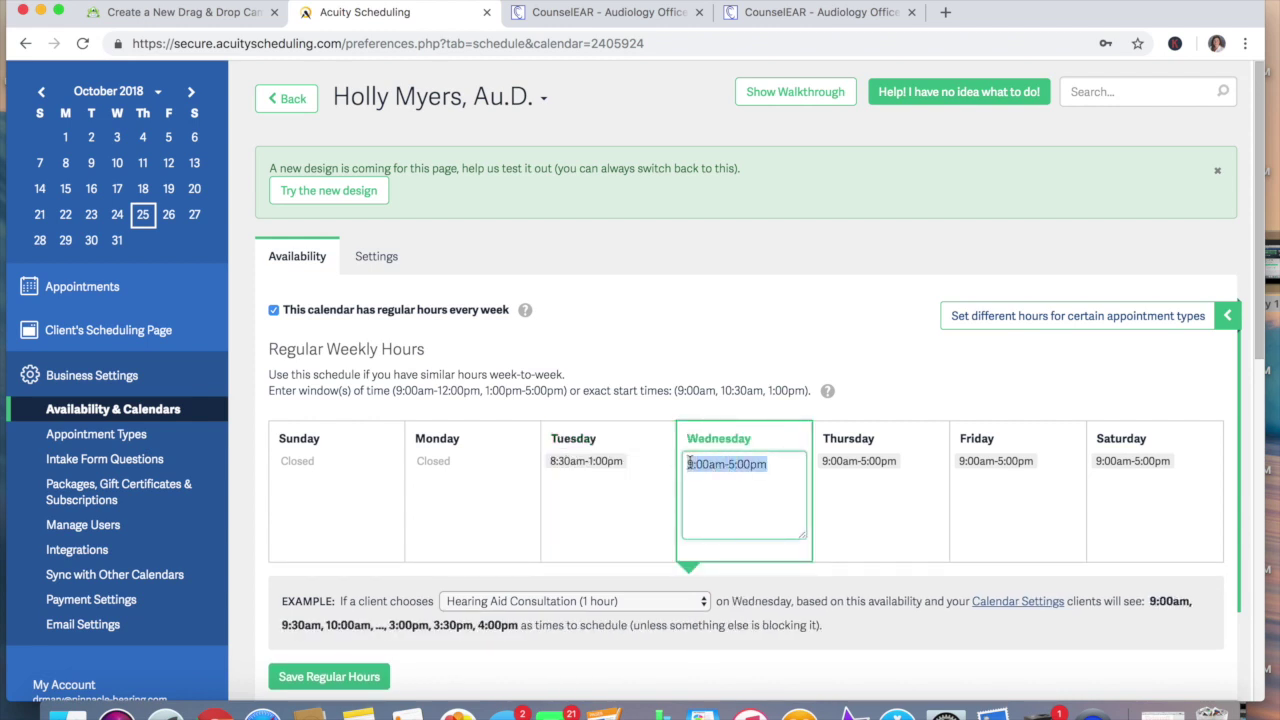
key("BackSpace")
left_click(884, 464)
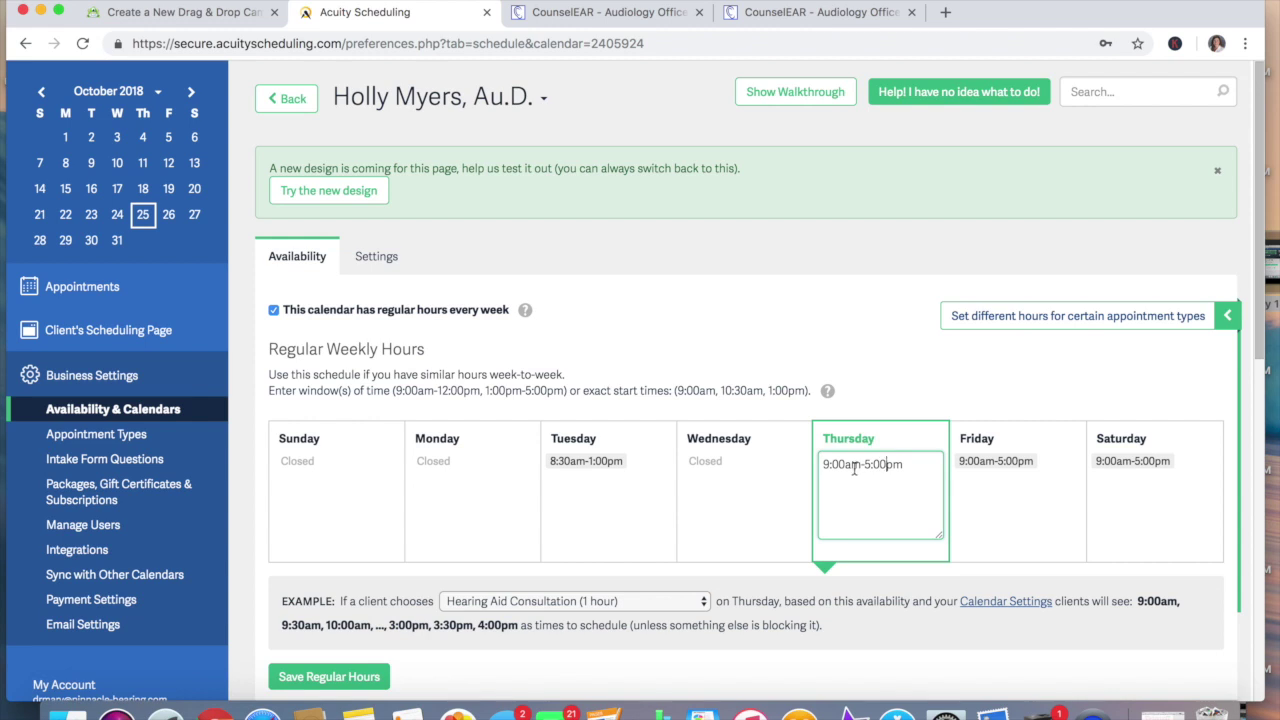
left_click(851, 464)
key("BackSpace")
type("p")
left_click(828, 463)
key("BackSpace")
type("1")
Close Friday and Saturday, then save the weekly hours
left_click(990, 489)
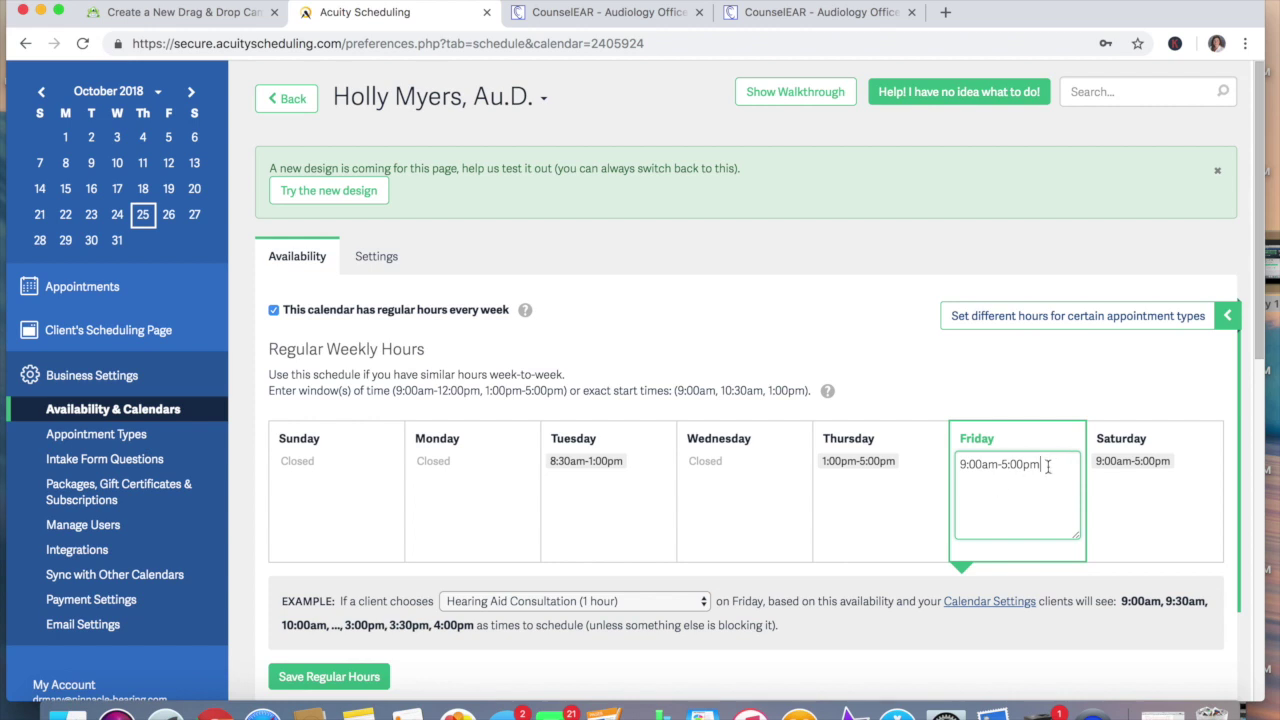
left_click_drag(1044, 464, 958, 461)
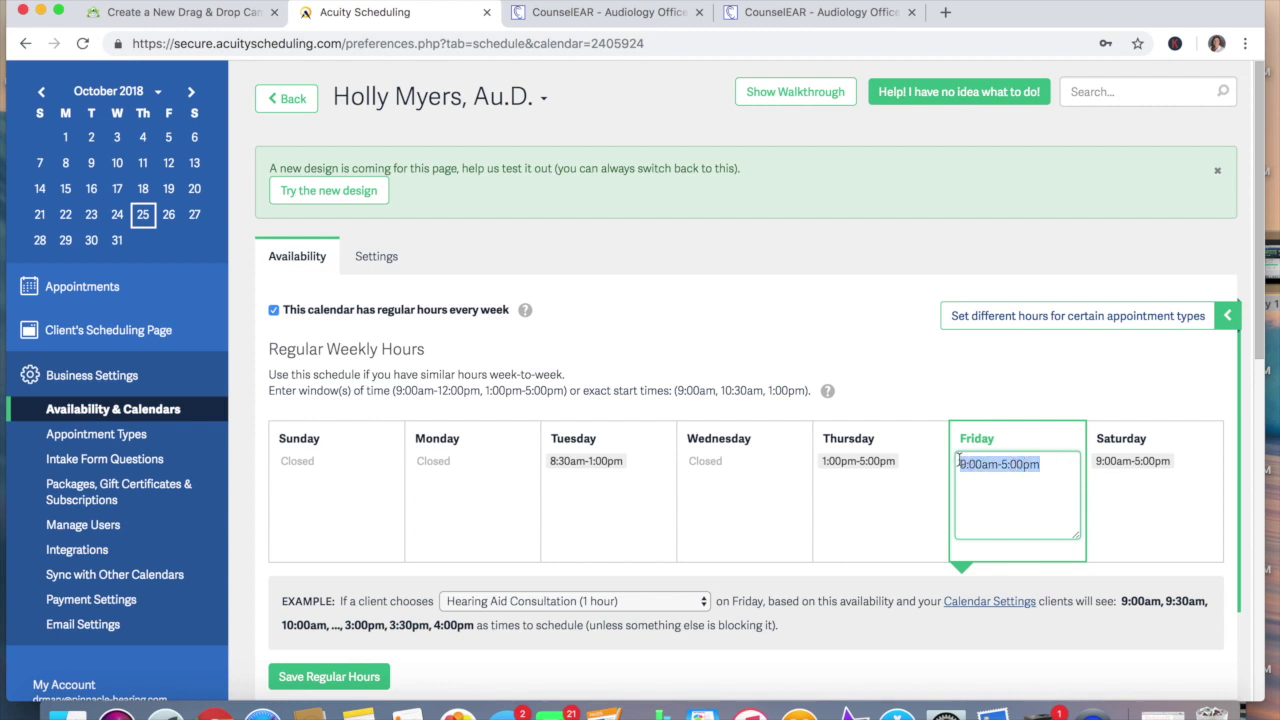
key("BackSpace")
left_click(1178, 462)
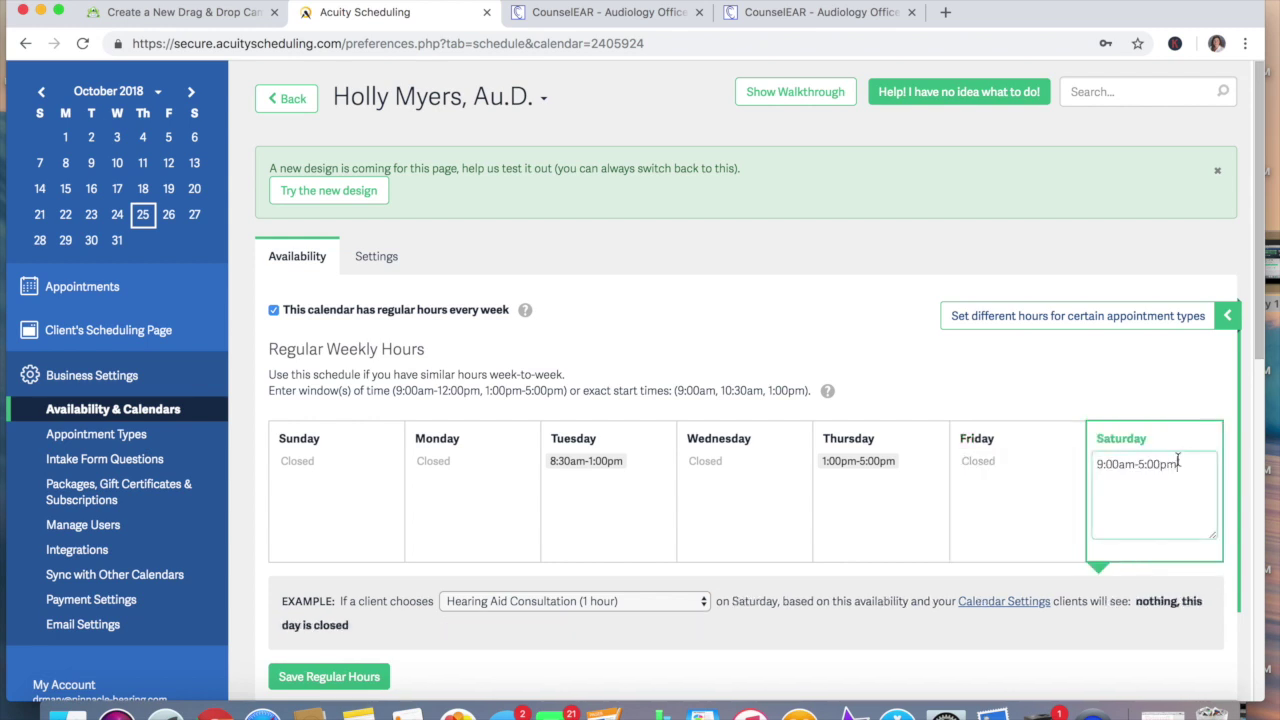
left_click_drag(1178, 462, 1094, 460)
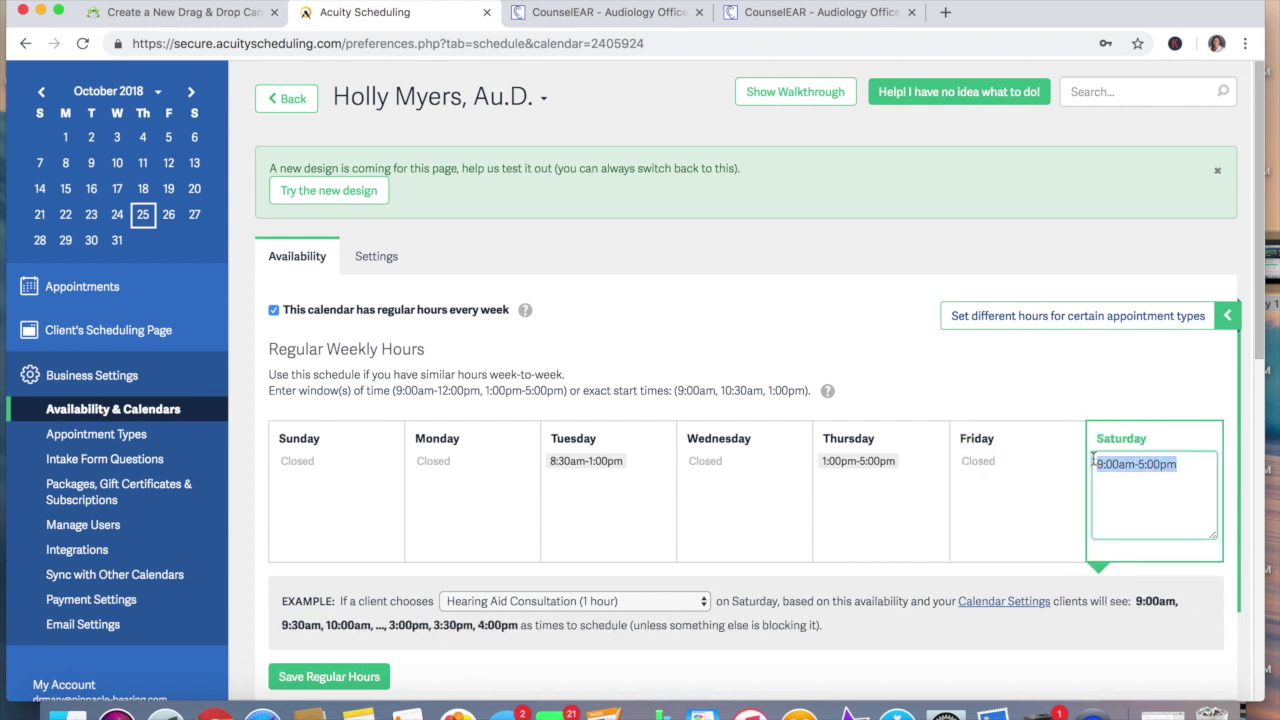
key("BackSpace")
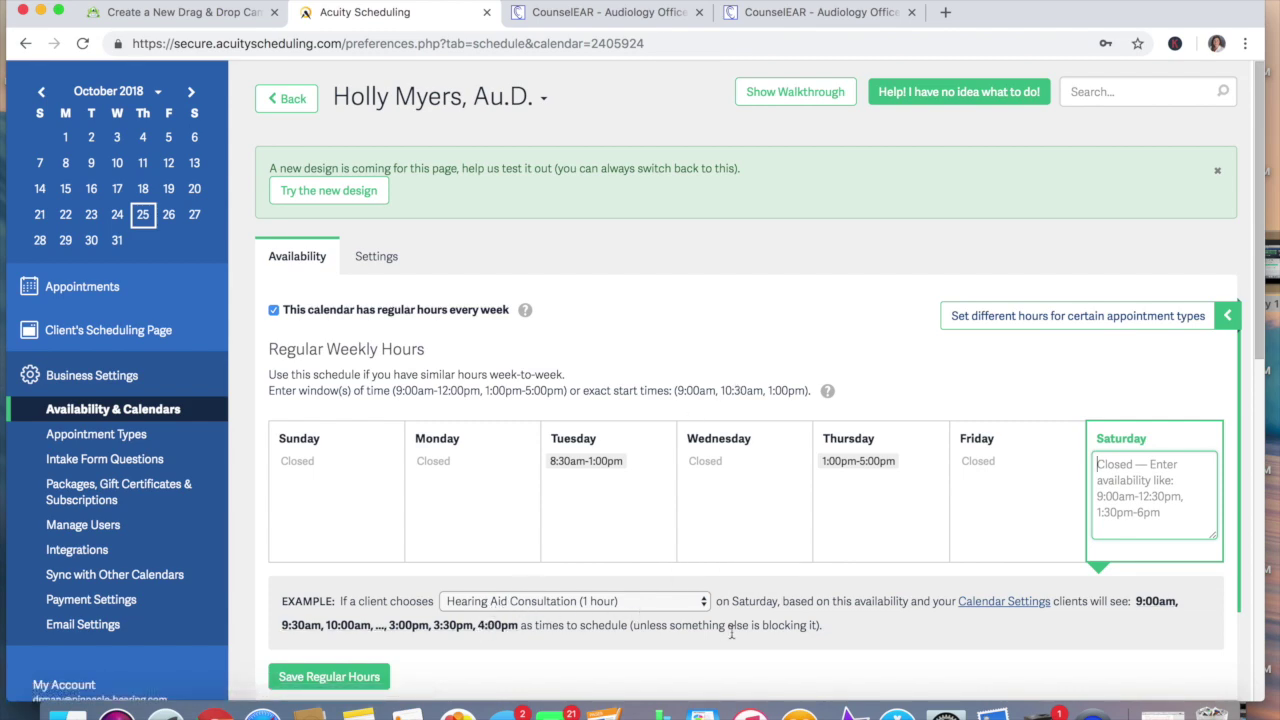
scroll(730, 635, "down", 2)
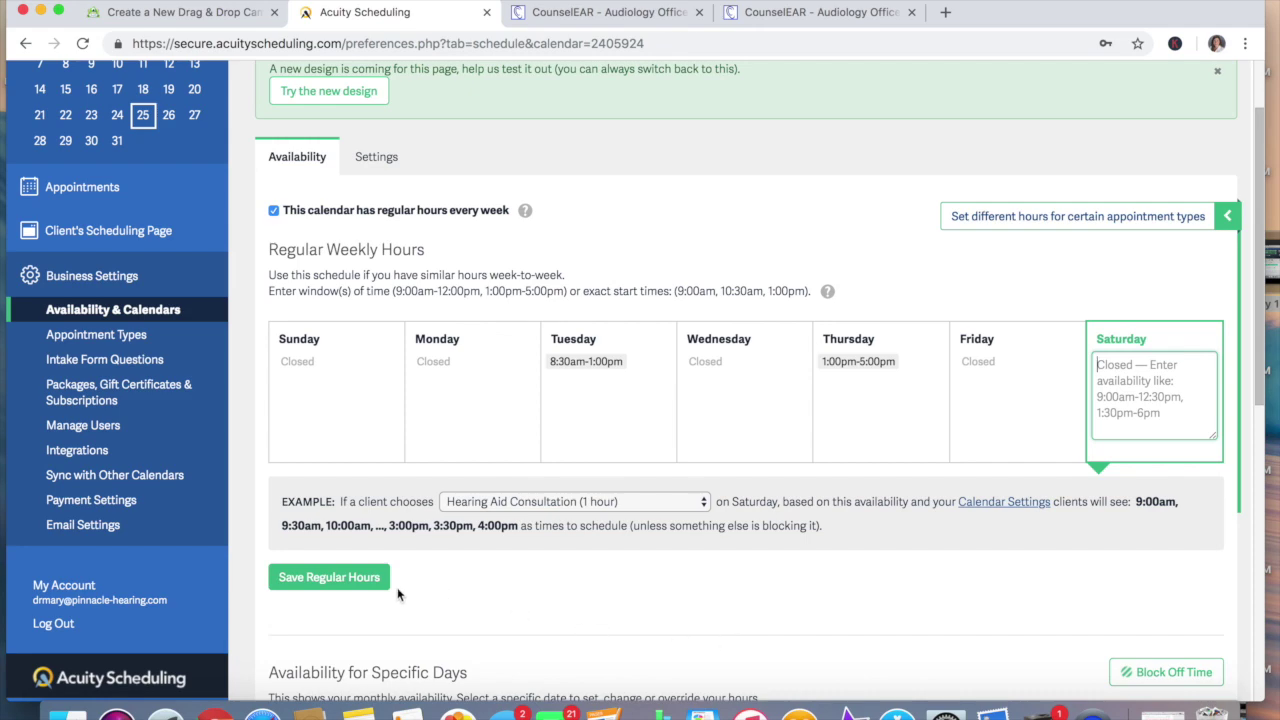
scroll(500, 610, "down", 3)
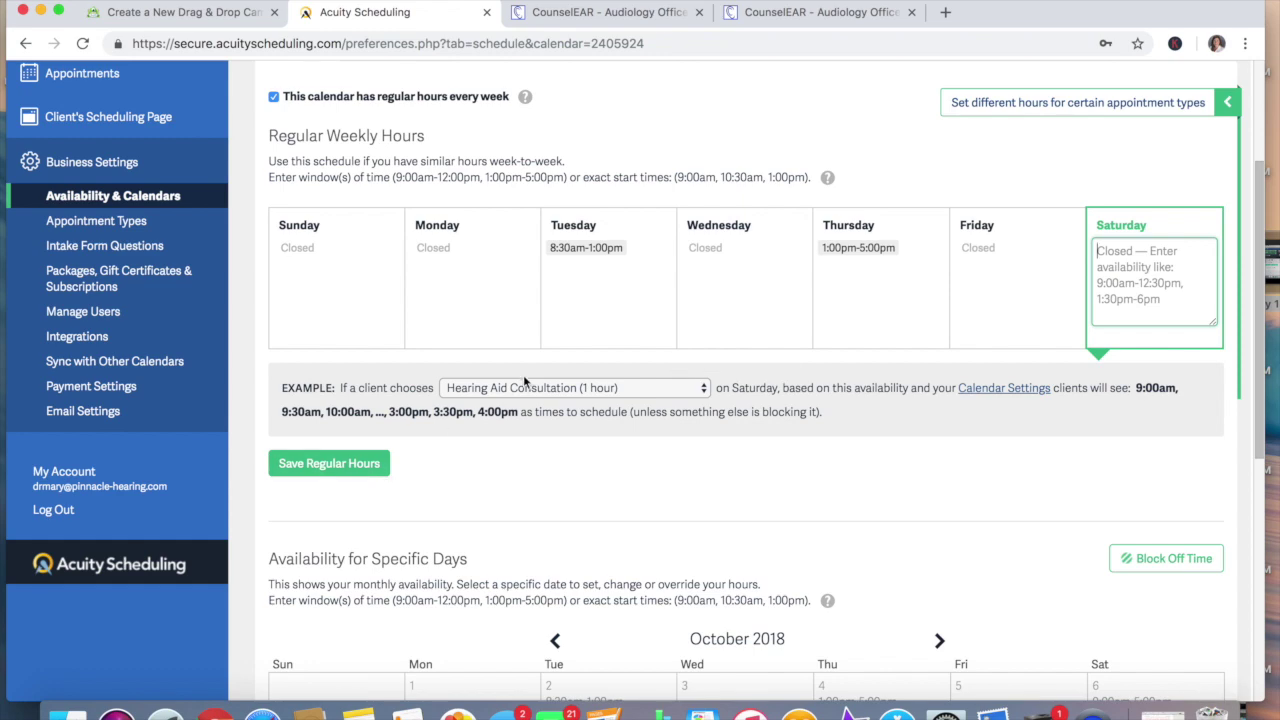
left_click(323, 467)
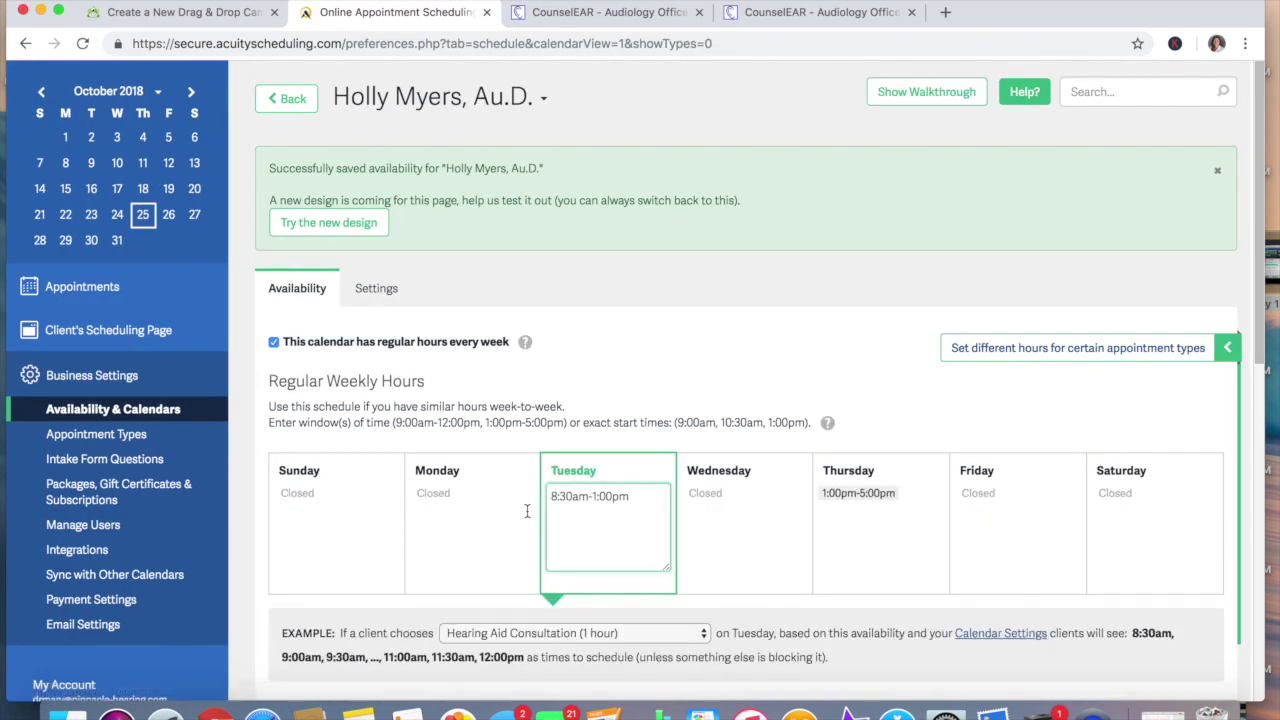
scroll(525, 513, "down", 10)
scroll(590, 430, "down", 3)
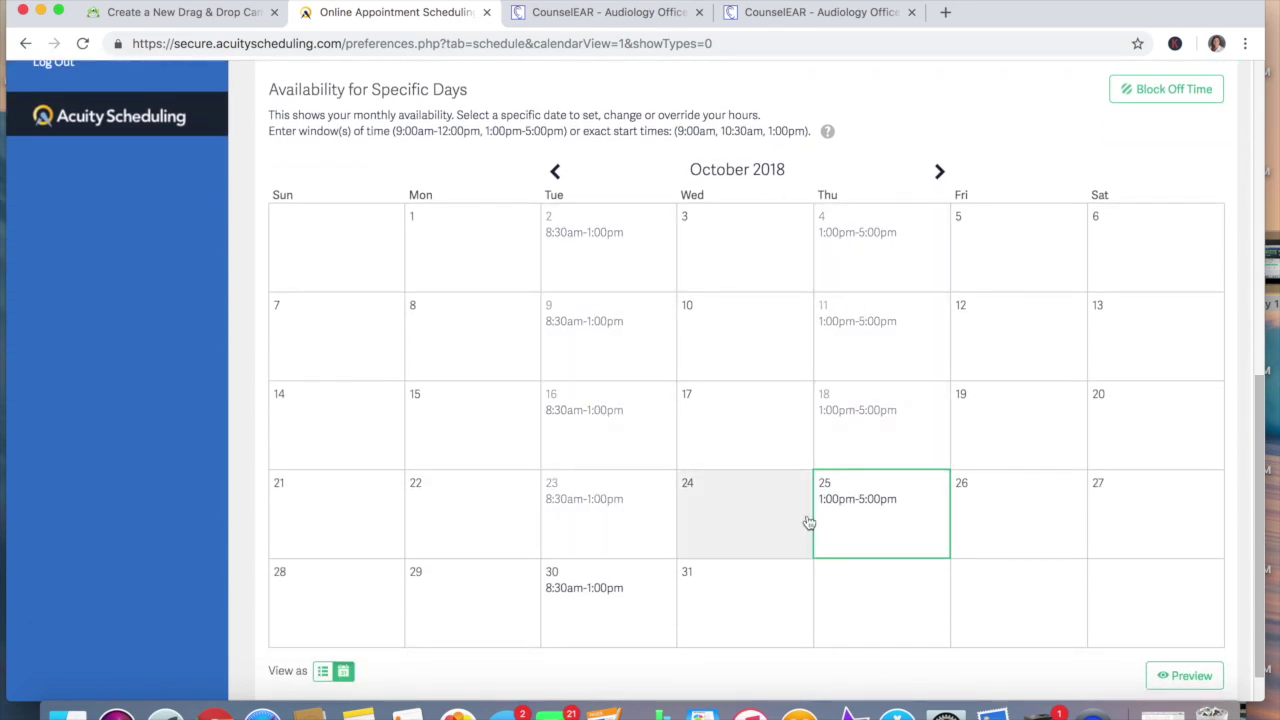
scroll(714, 543, "up", 13)
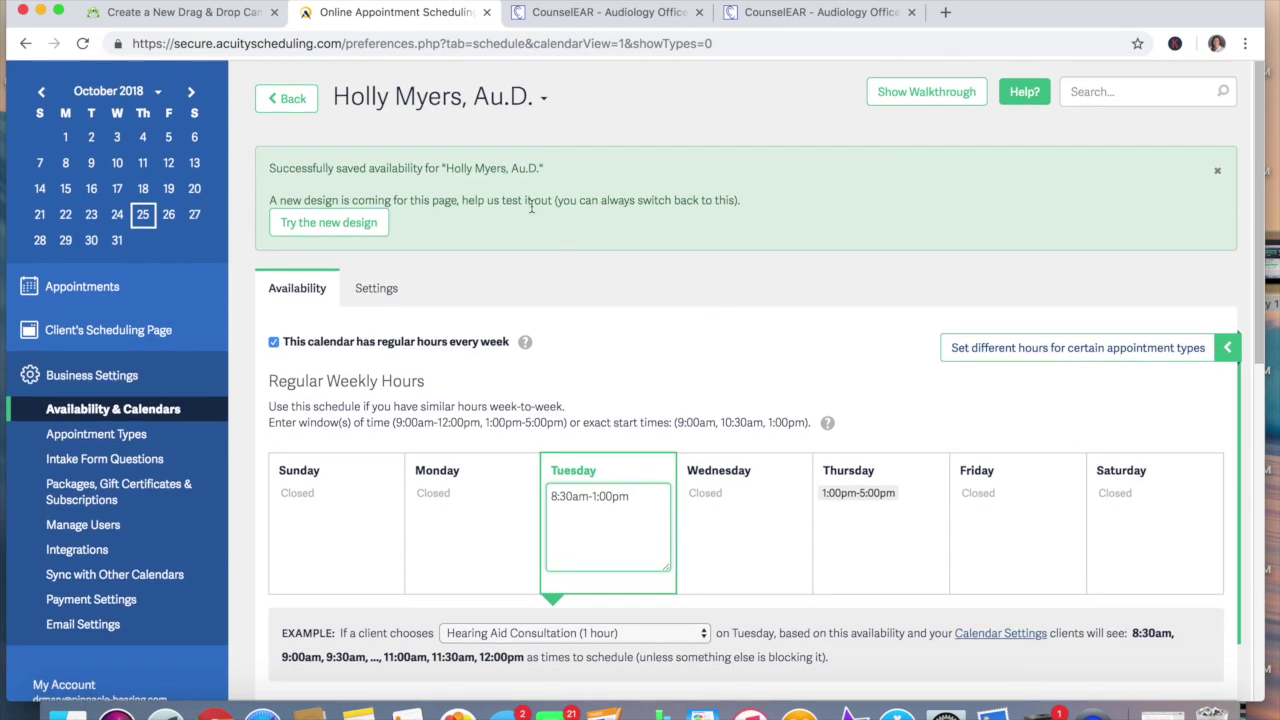
left_click(284, 102)
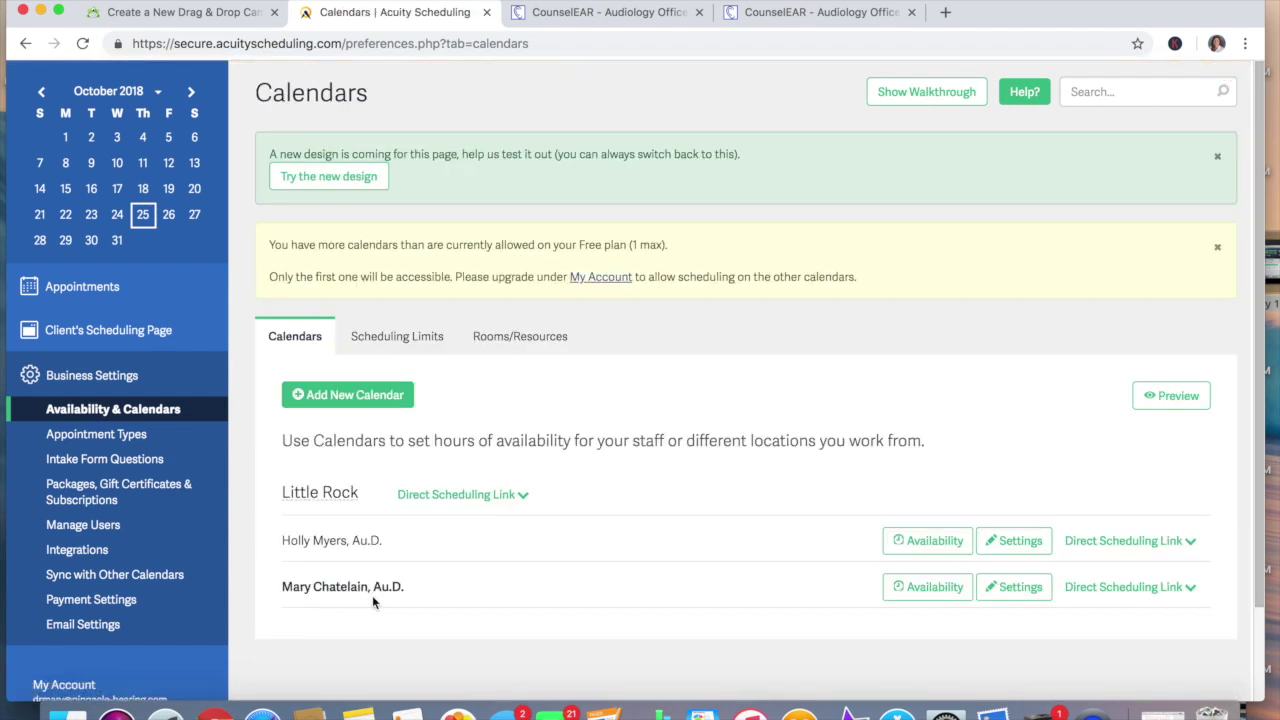
Set the second calendar's Monday to 8:00am-12:00pm, removing the afternoon window
left_click(932, 588)
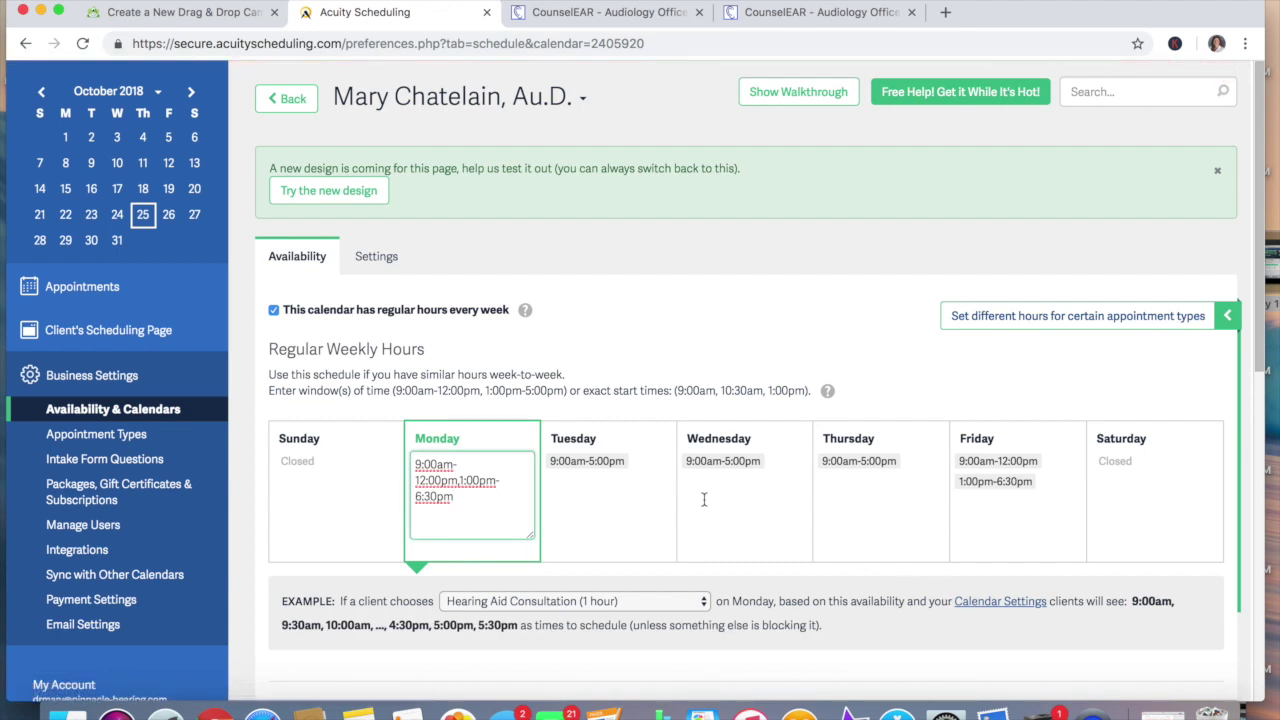
left_click(420, 464)
key("BackSpace")
type("8")
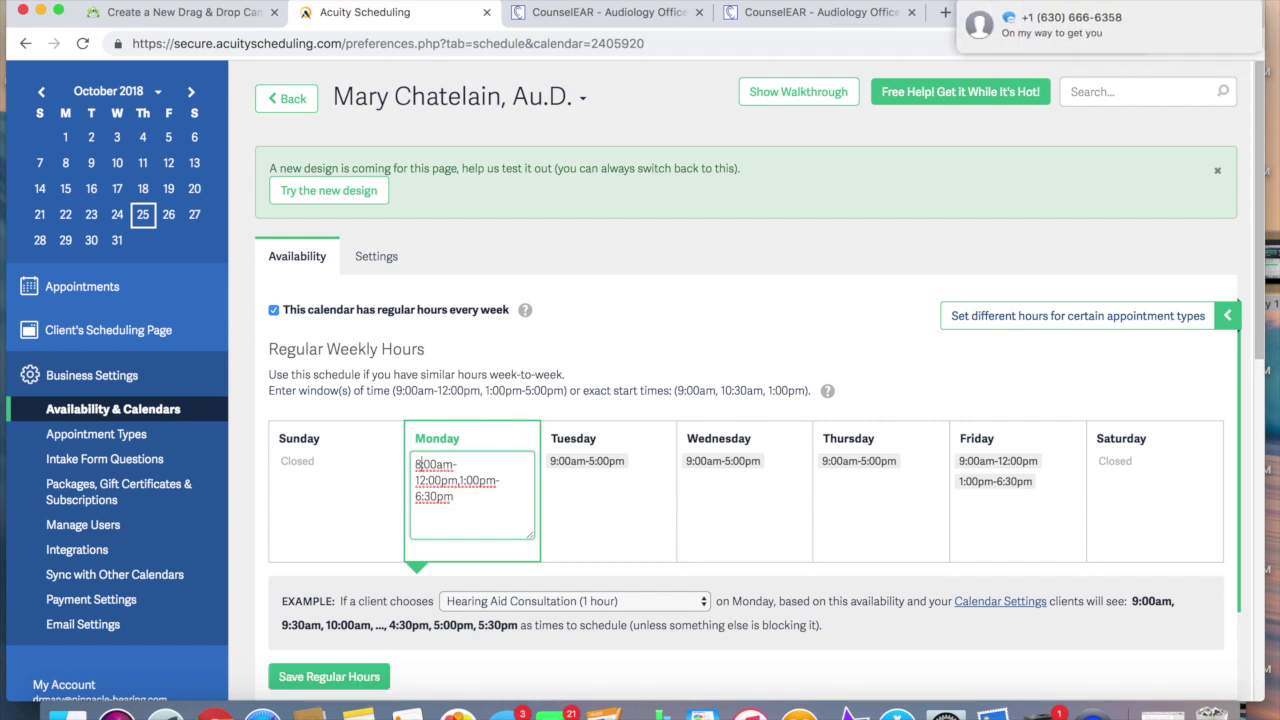
mouse_move(1238, 28)
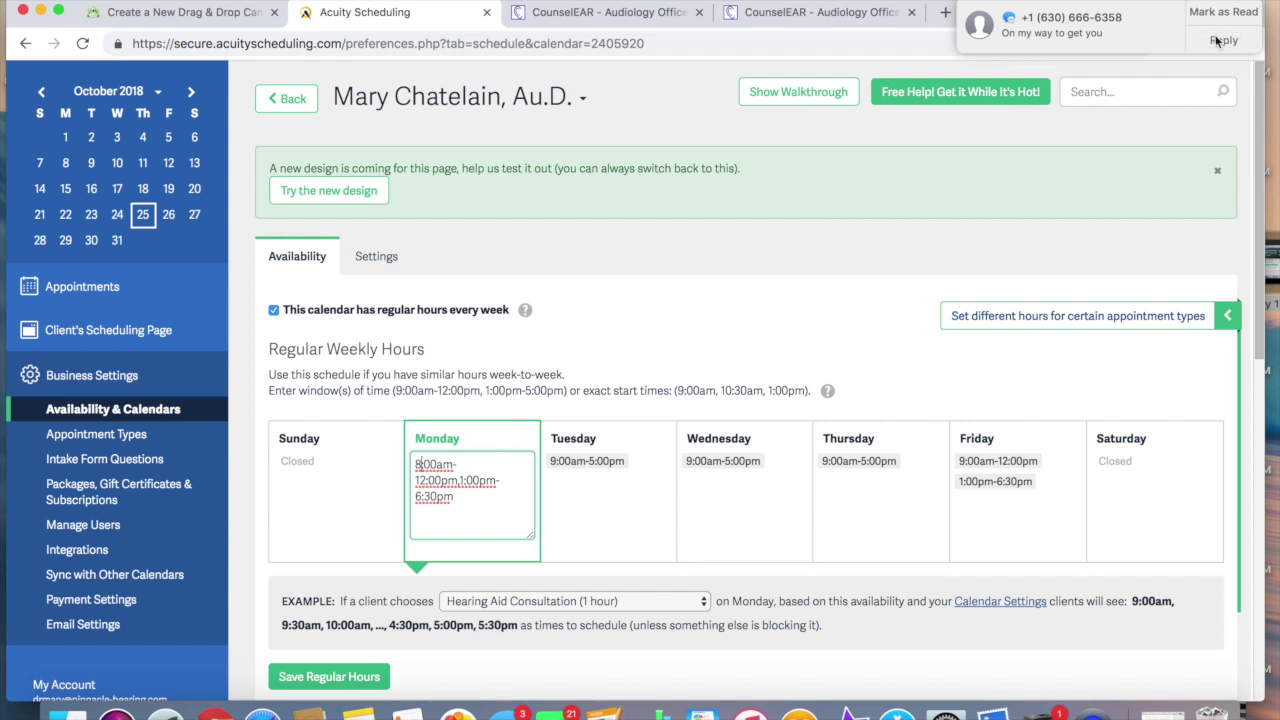
left_click(1224, 13)
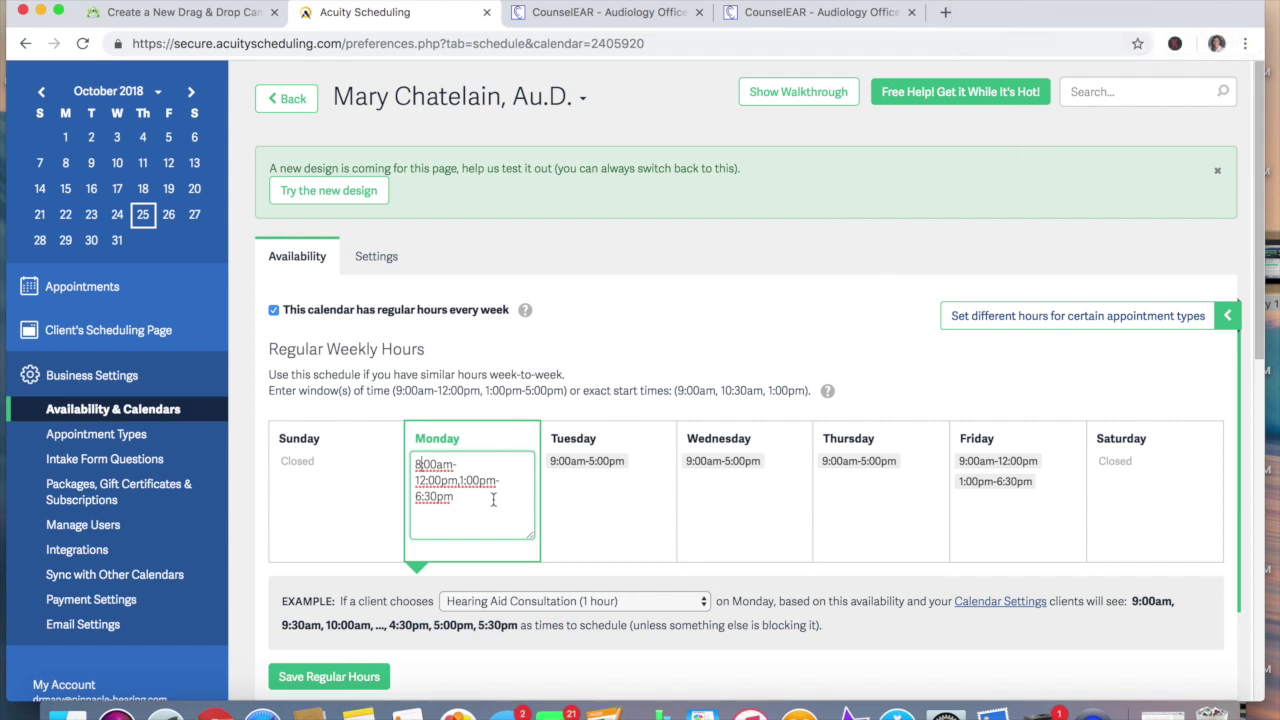
left_click_drag(457, 498, 460, 484)
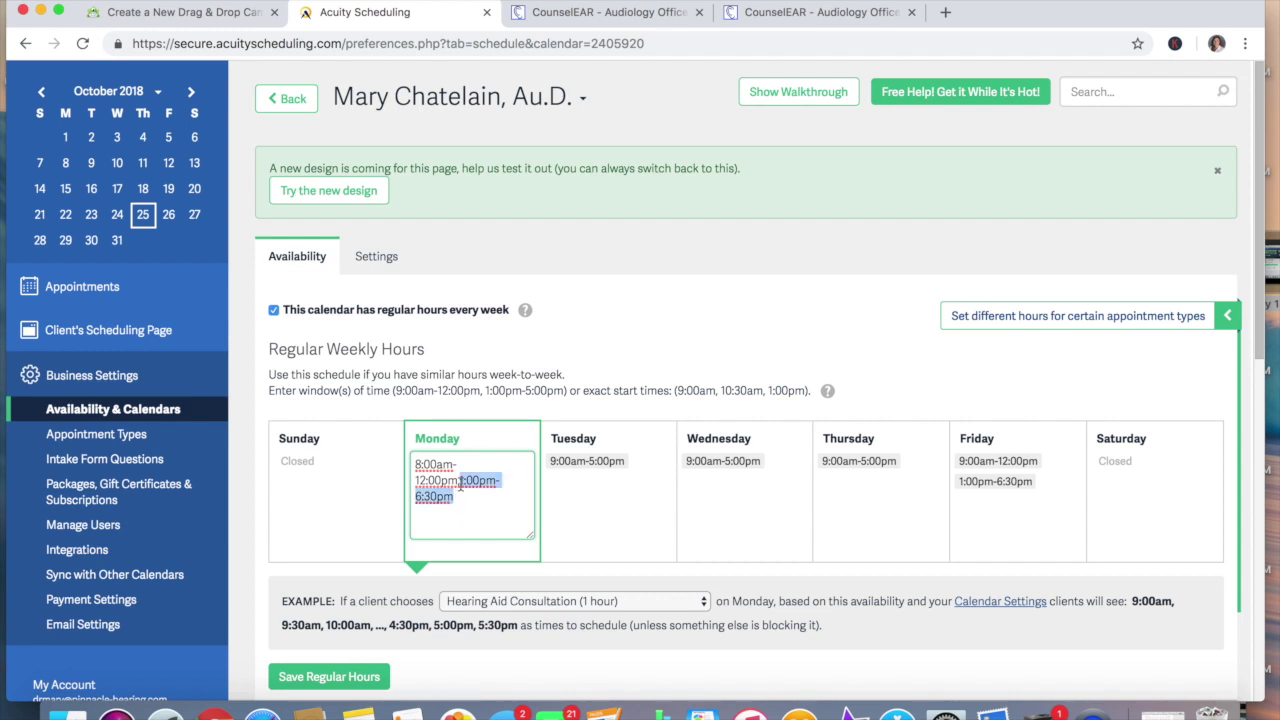
key("BackSpace")
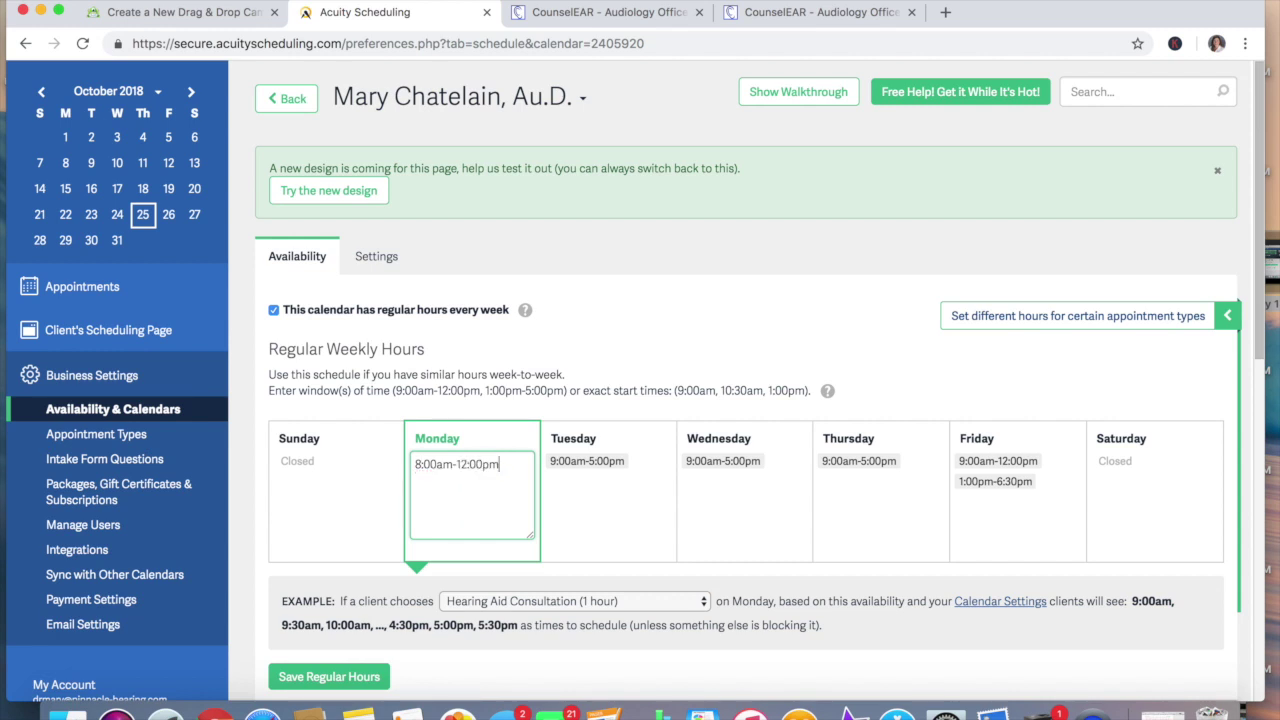
Close Tuesday and change Wednesday's hours to 1:00pm-5:00pm
left_click(652, 466)
left_click_drag(648, 465, 549, 463)
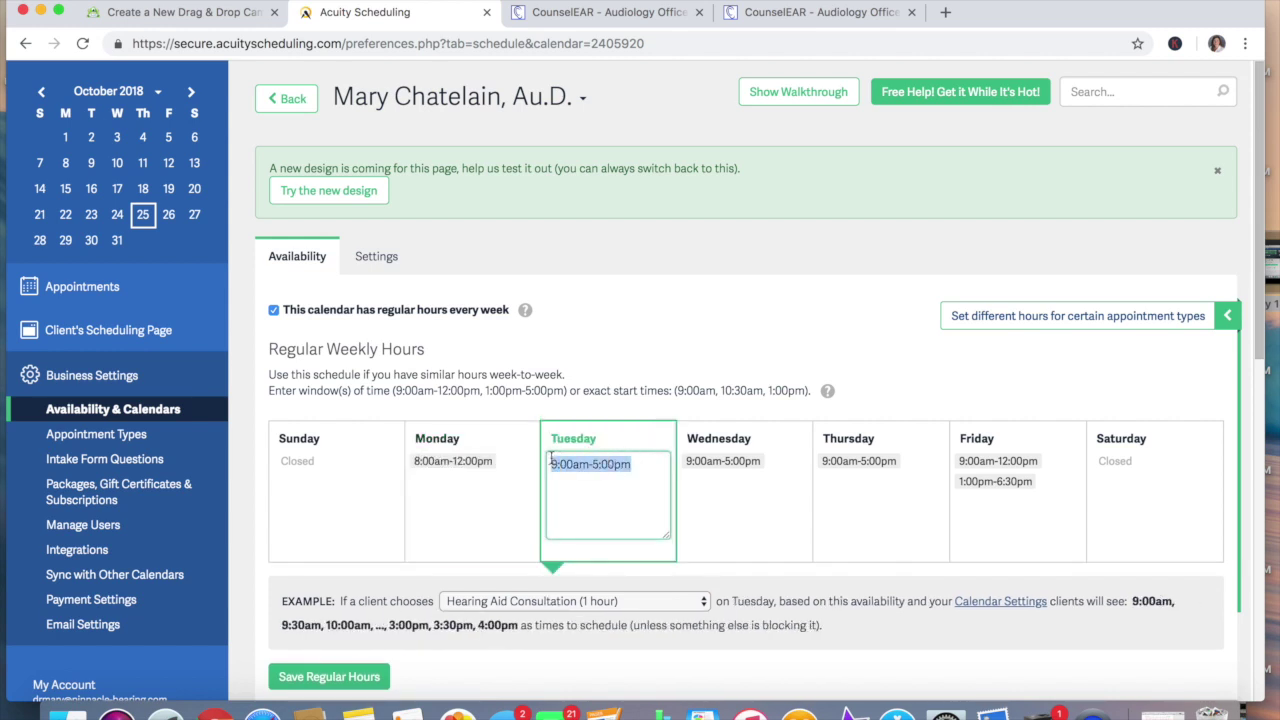
key("BackSpace")
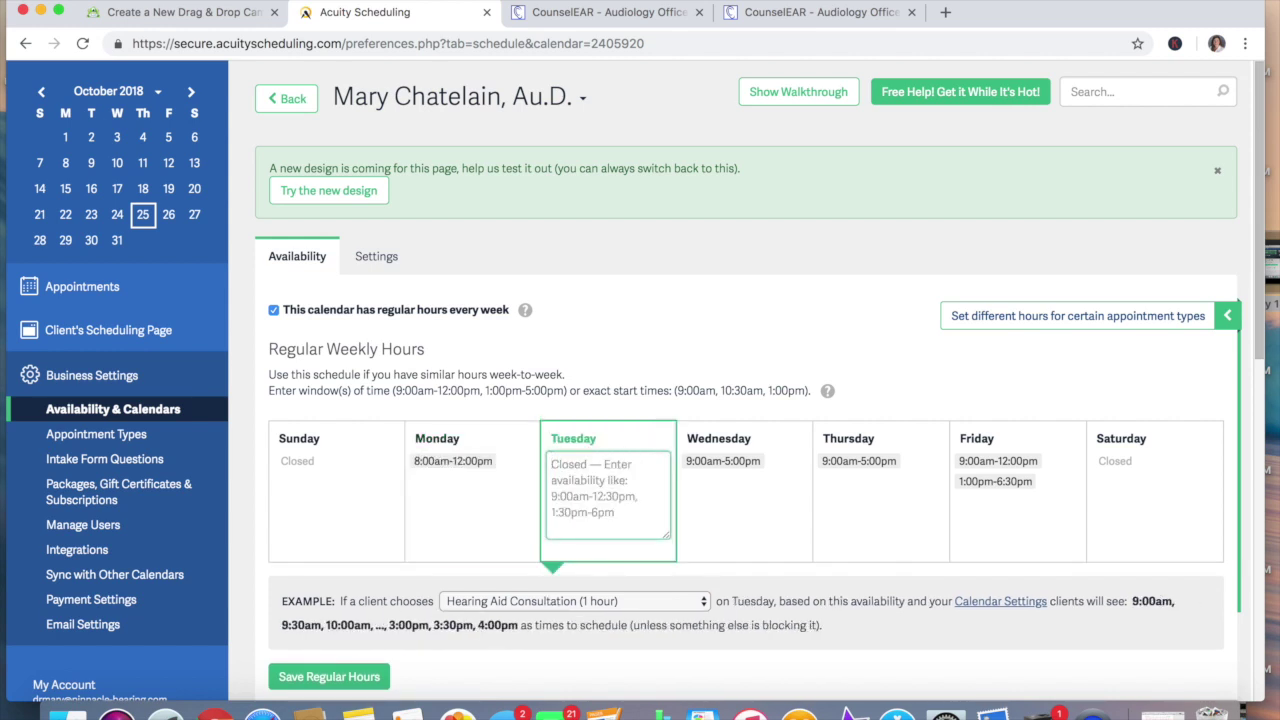
left_click(745, 464)
left_click(713, 465)
key("Delete")
type("p")
left_click(690, 464)
key("Delete")
type("1")
Close Thursday and Friday, then save the regular weekly hours
left_click(903, 465)
left_click_drag(903, 465, 825, 466)
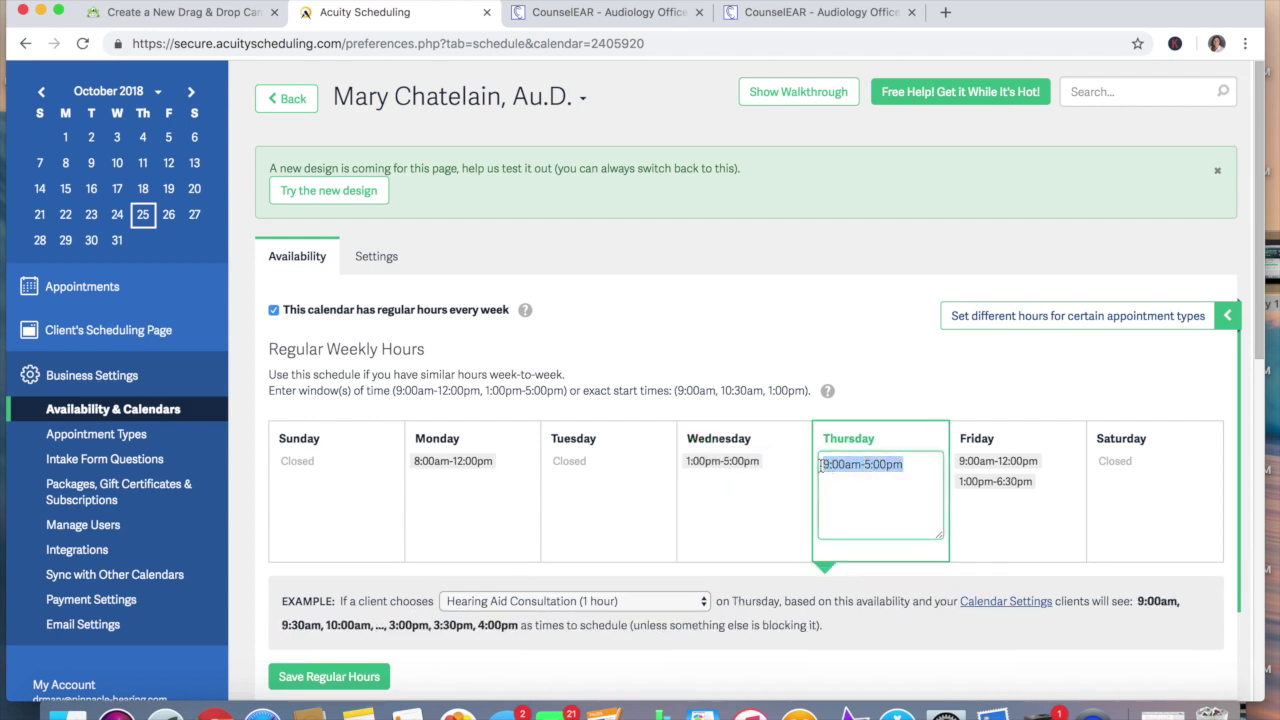
key("BackSpace")
left_click(1038, 482)
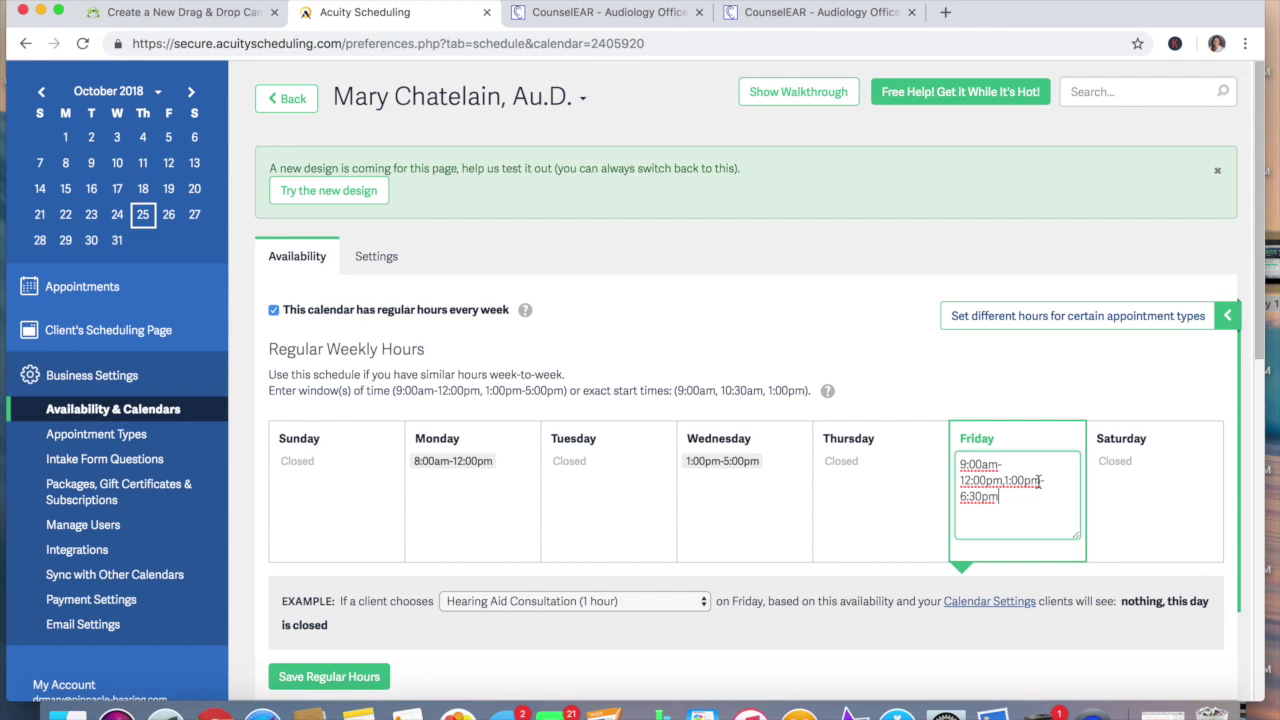
left_click_drag(1000, 498, 958, 464)
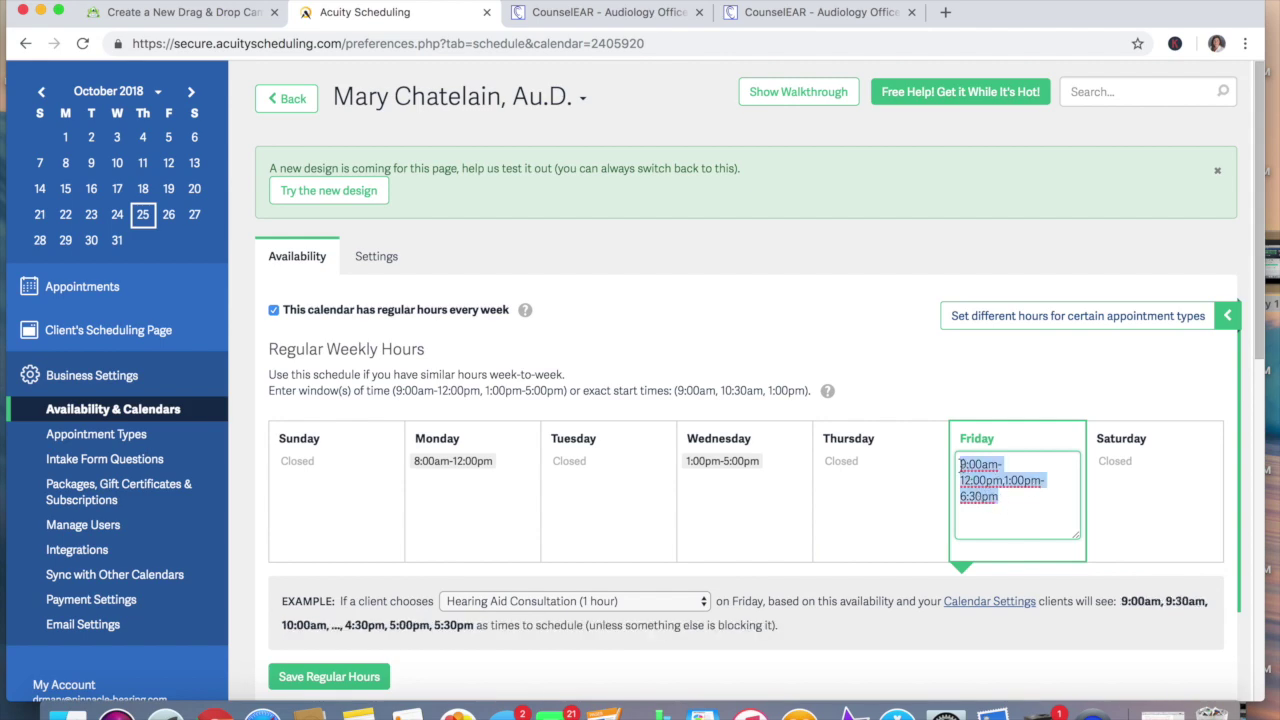
key("BackSpace")
scroll(966, 430, "down", 3)
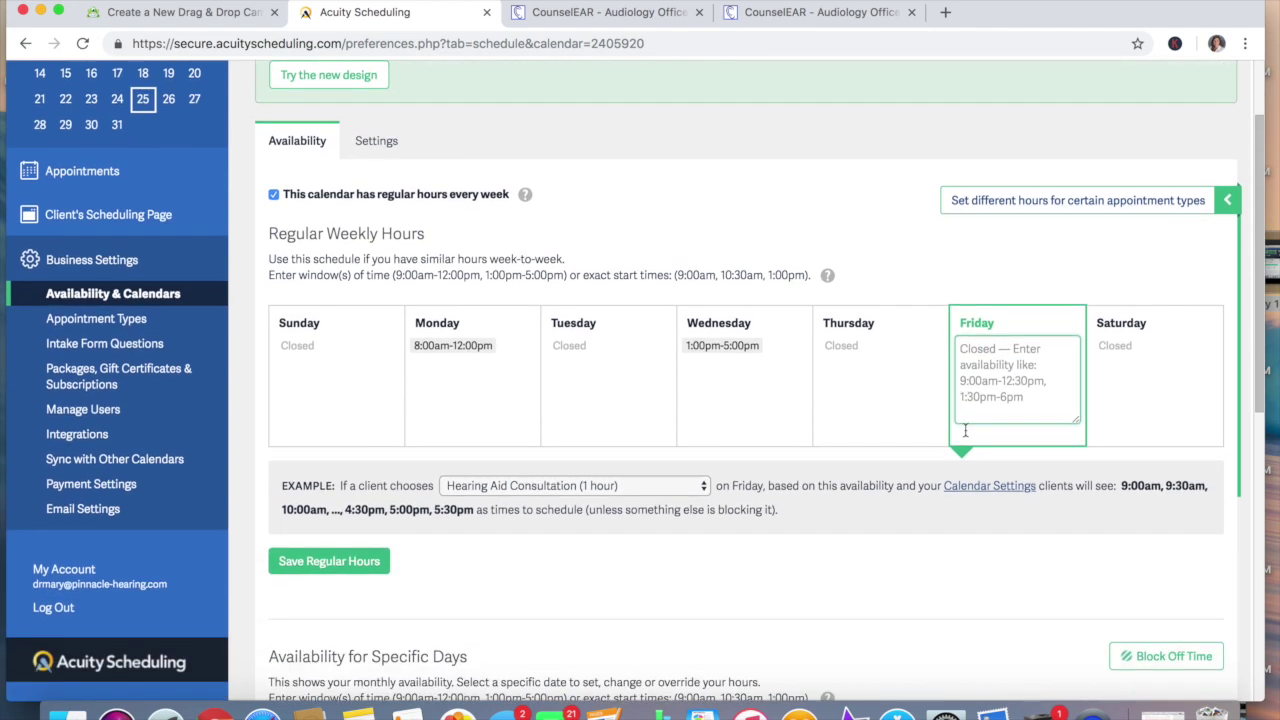
left_click(350, 553)
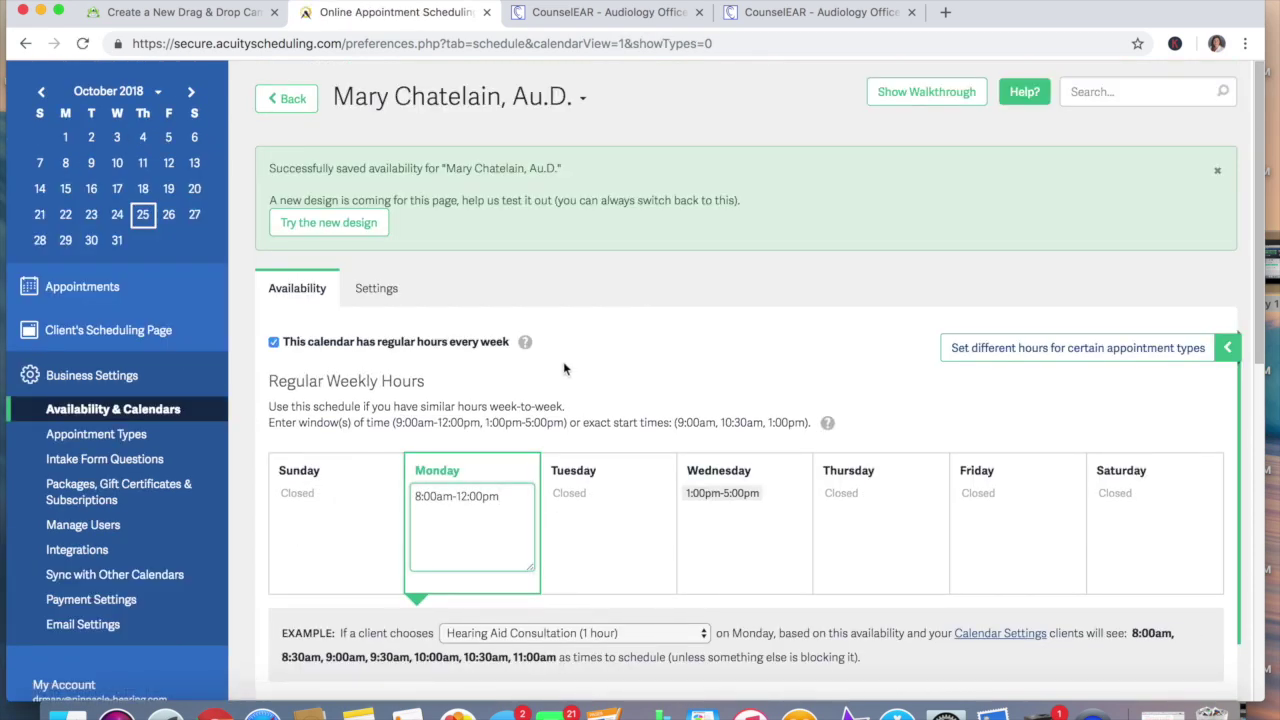
scroll(563, 365, "down", 5)
scroll(563, 366, "down", 4)
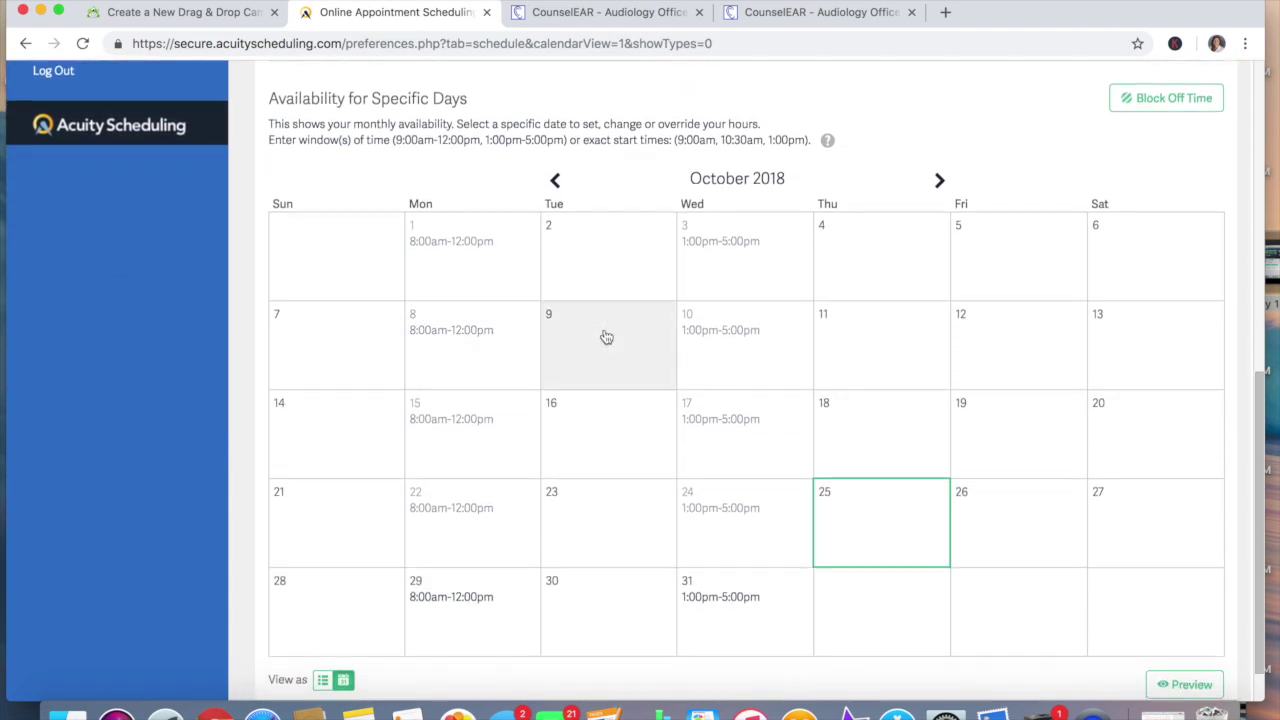
scroll(737, 325, "up", 4)
scroll(737, 323, "up", 4)
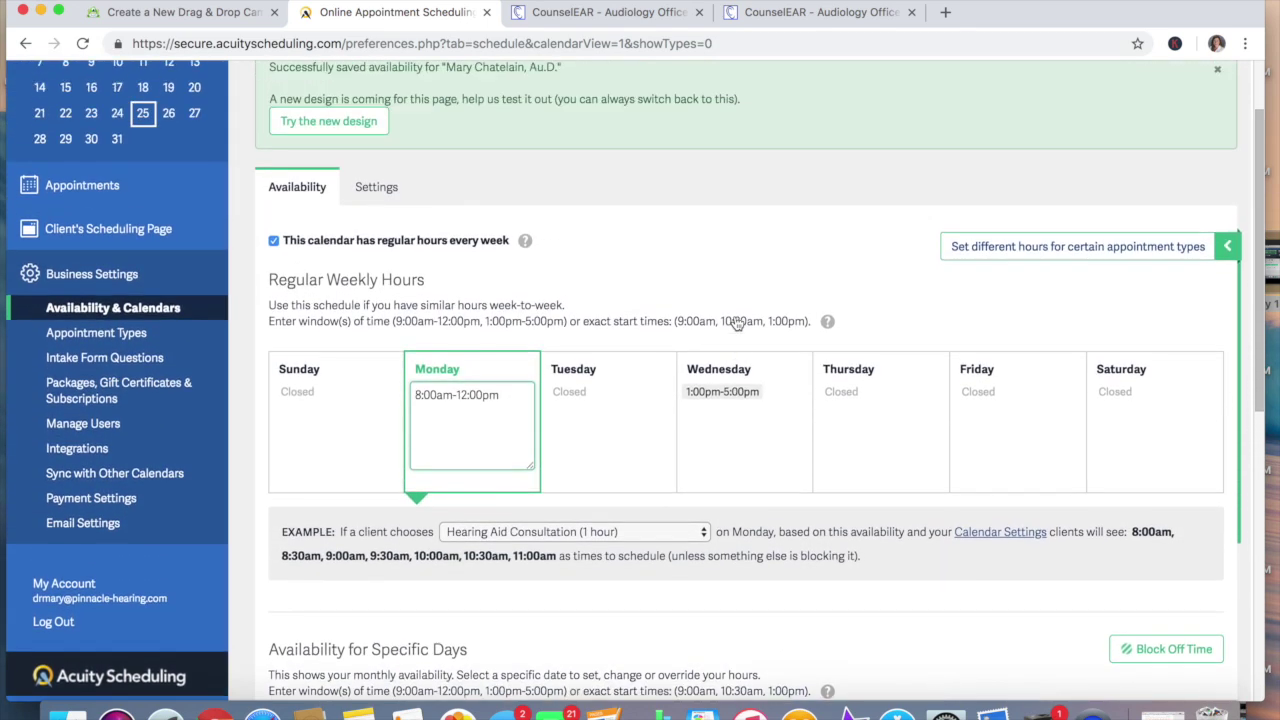
scroll(735, 322, "up", 1)
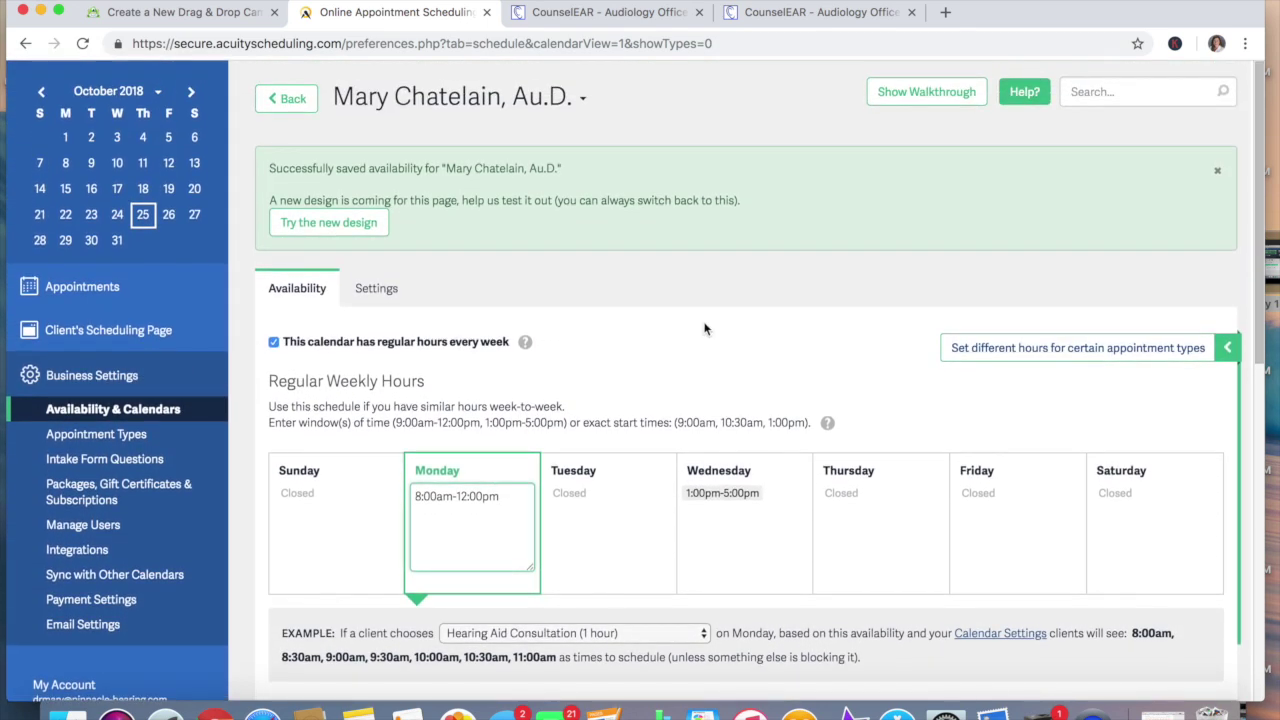
Visit Client's Scheduling Page and Appointments, then go to Business Settings and Integrations
left_click(70, 330)
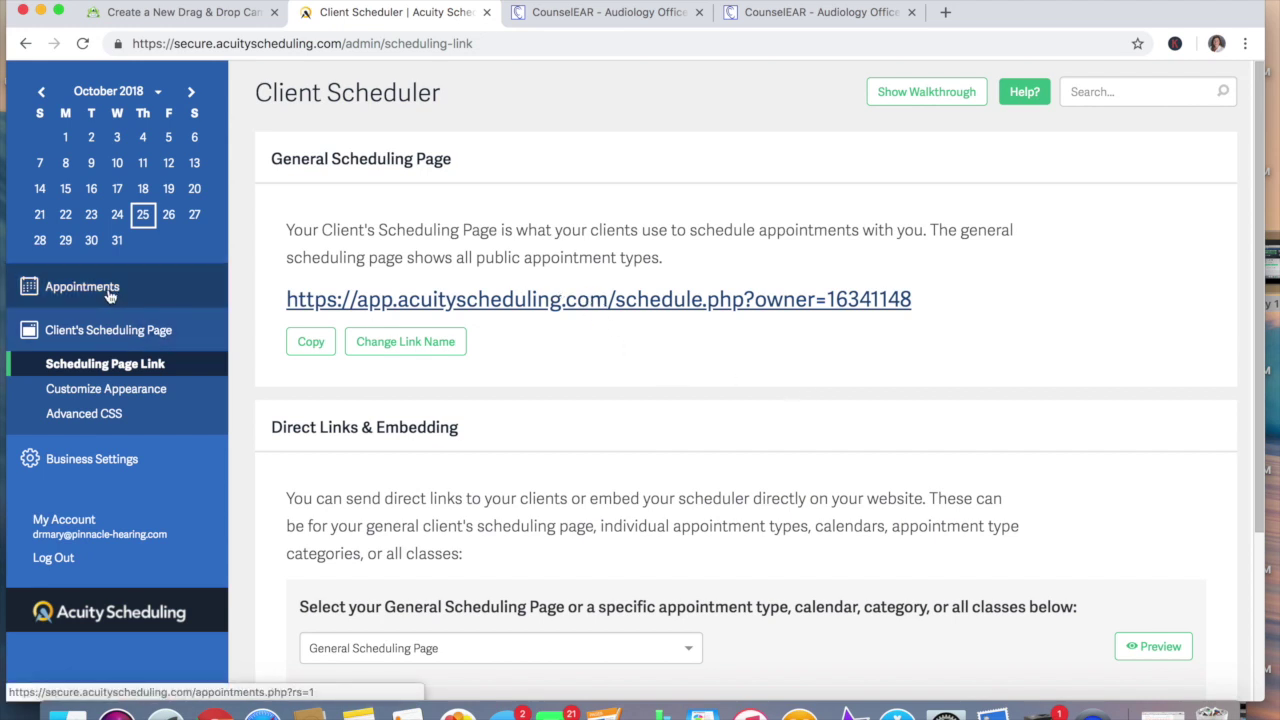
left_click(106, 331)
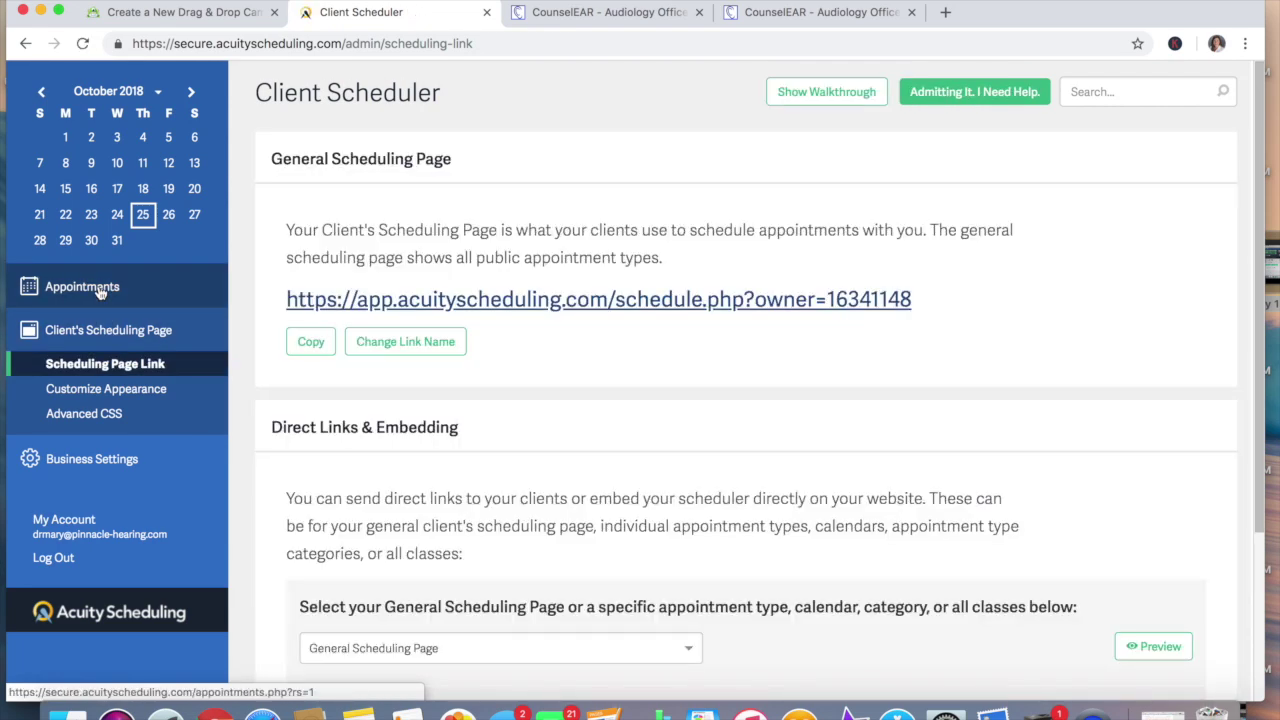
left_click(100, 290)
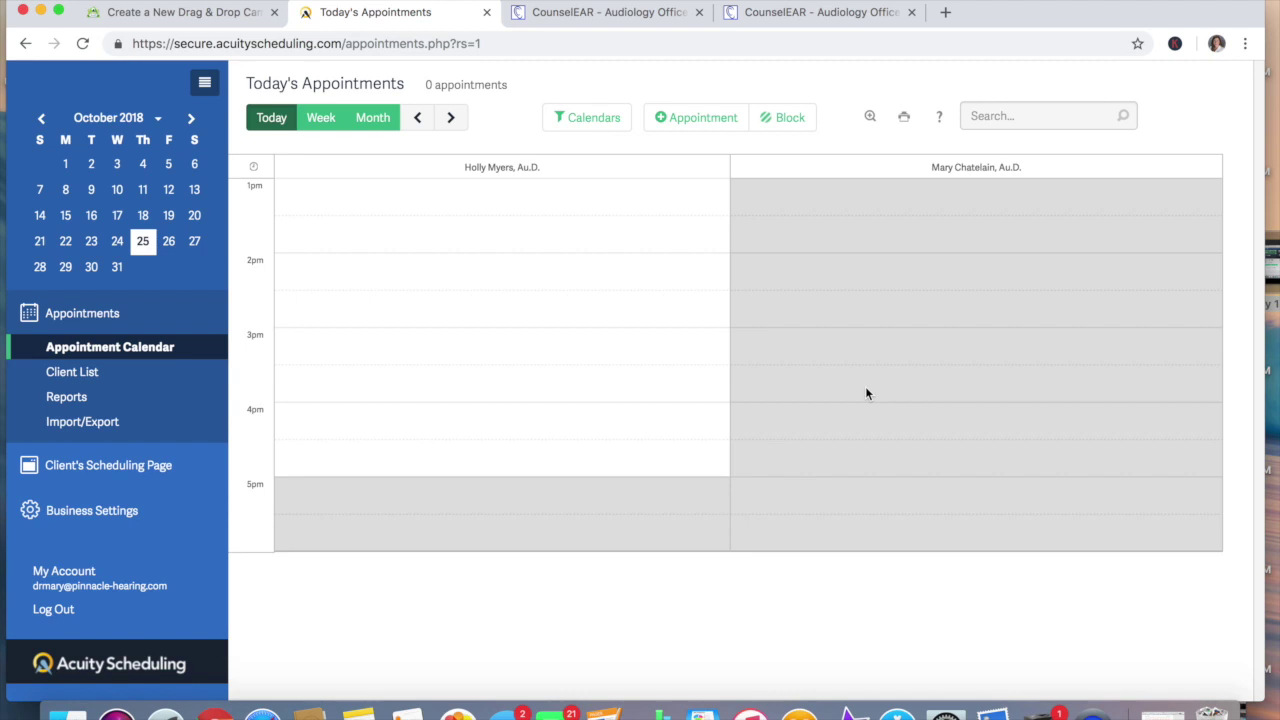
left_click(118, 512)
scroll(118, 512, "down", 2)
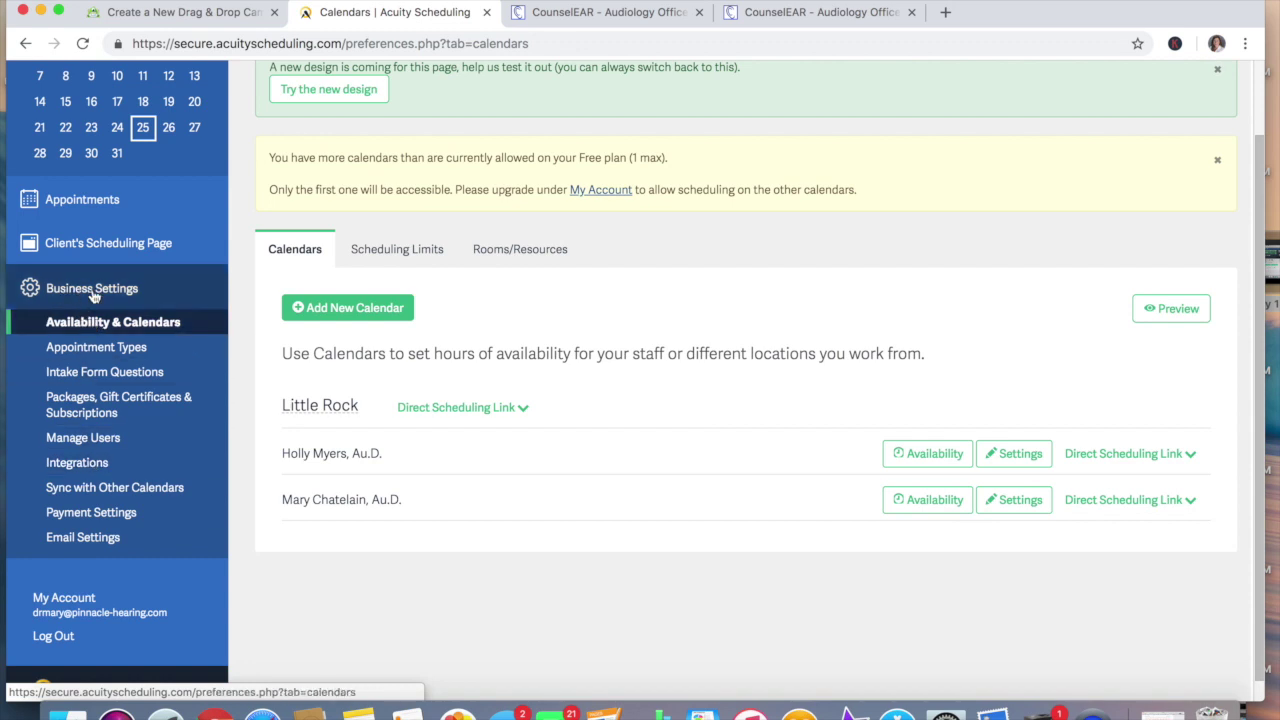
left_click(86, 463)
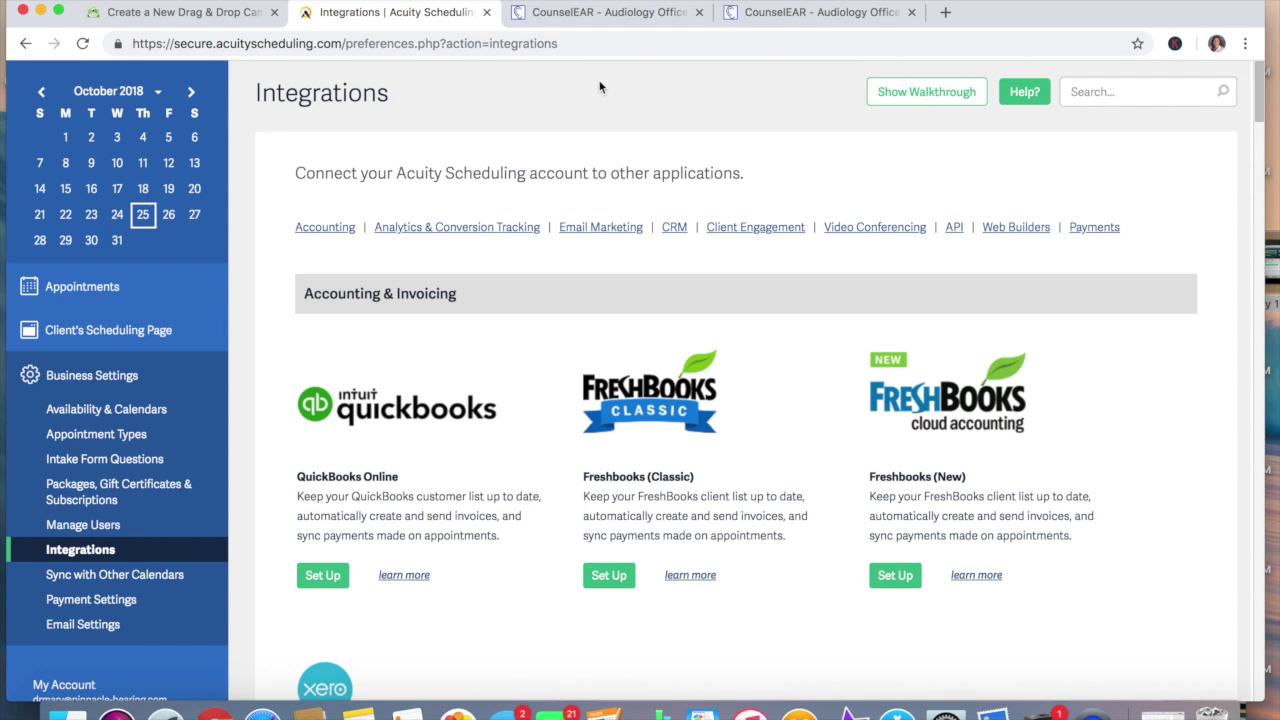
Scroll the Integrations page down to the API section and reveal the account's API credentials
scroll(600, 87, "down", 5)
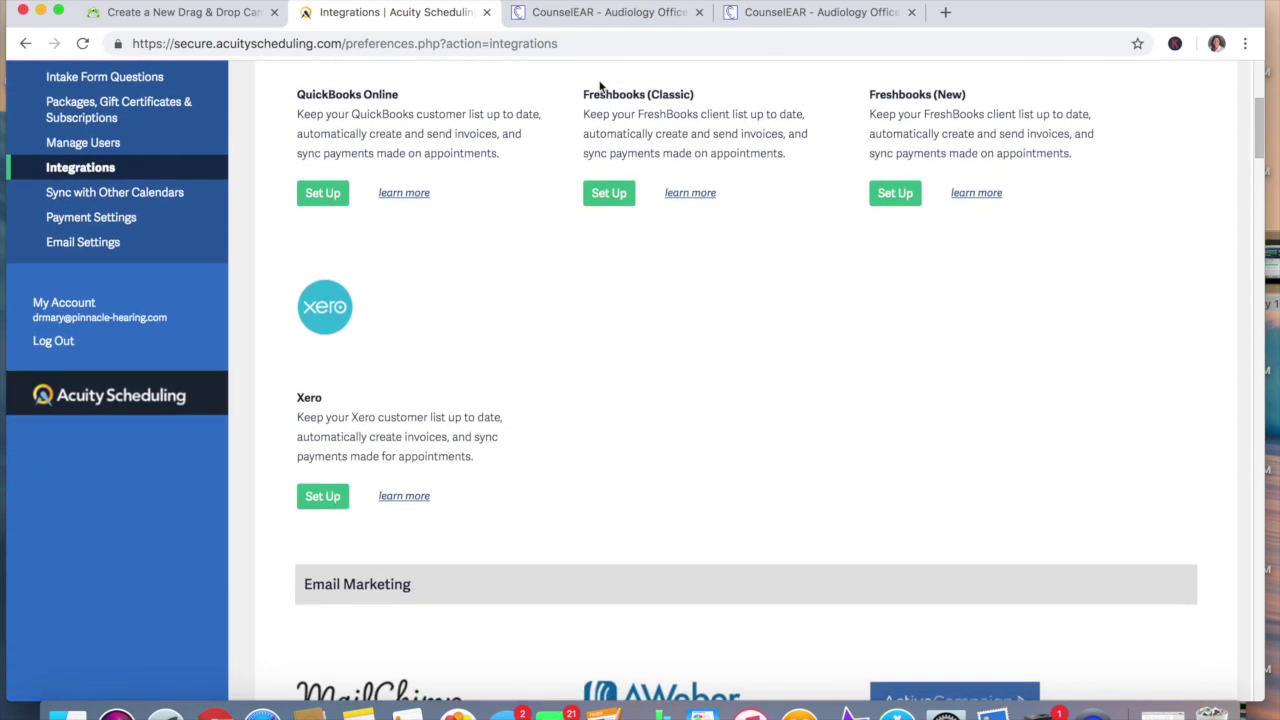
scroll(600, 87, "down", 9)
scroll(600, 87, "down", 10)
scroll(599, 81, "down", 7)
scroll(600, 87, "down", 10)
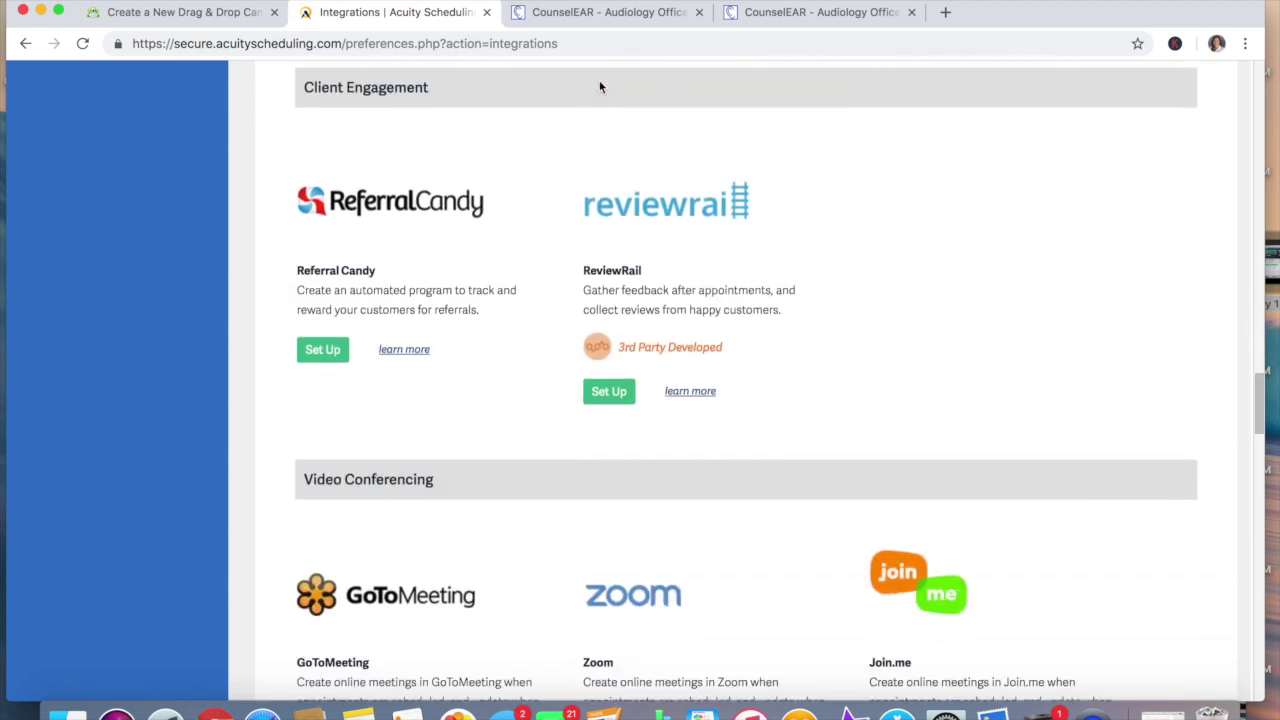
scroll(600, 87, "down", 2)
scroll(600, 87, "down", 1)
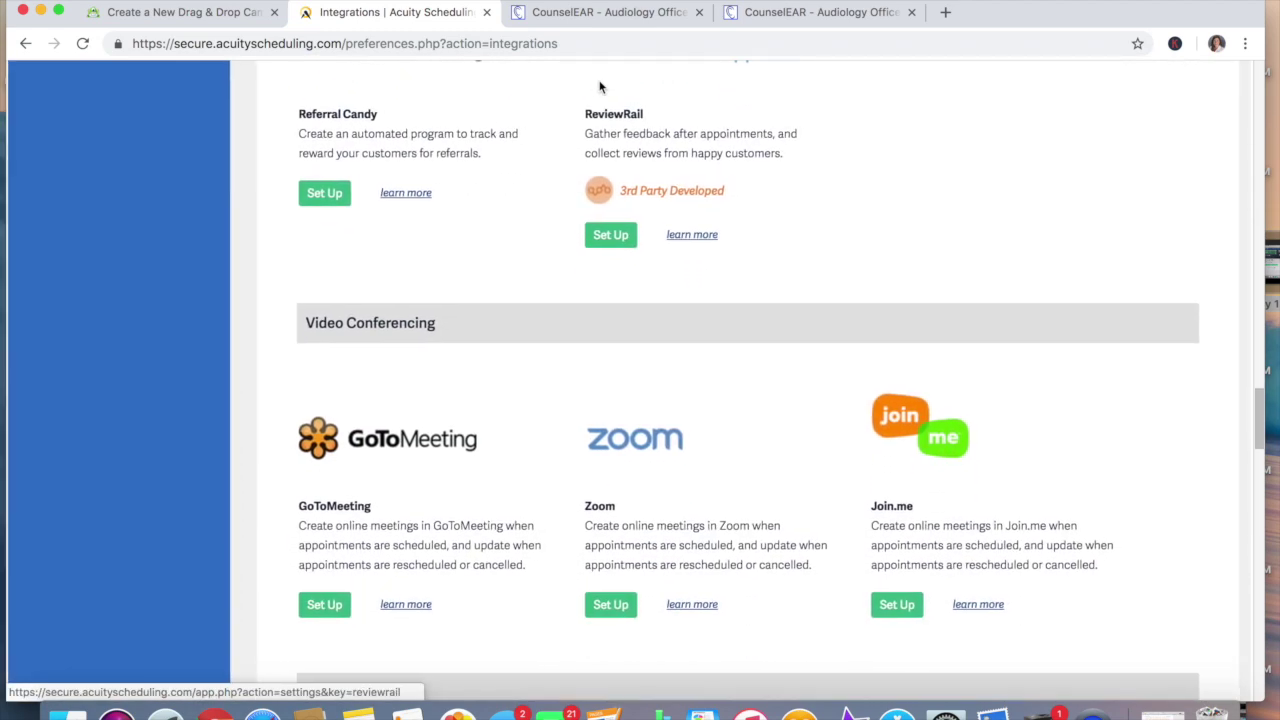
scroll(489, 342, "down", 7)
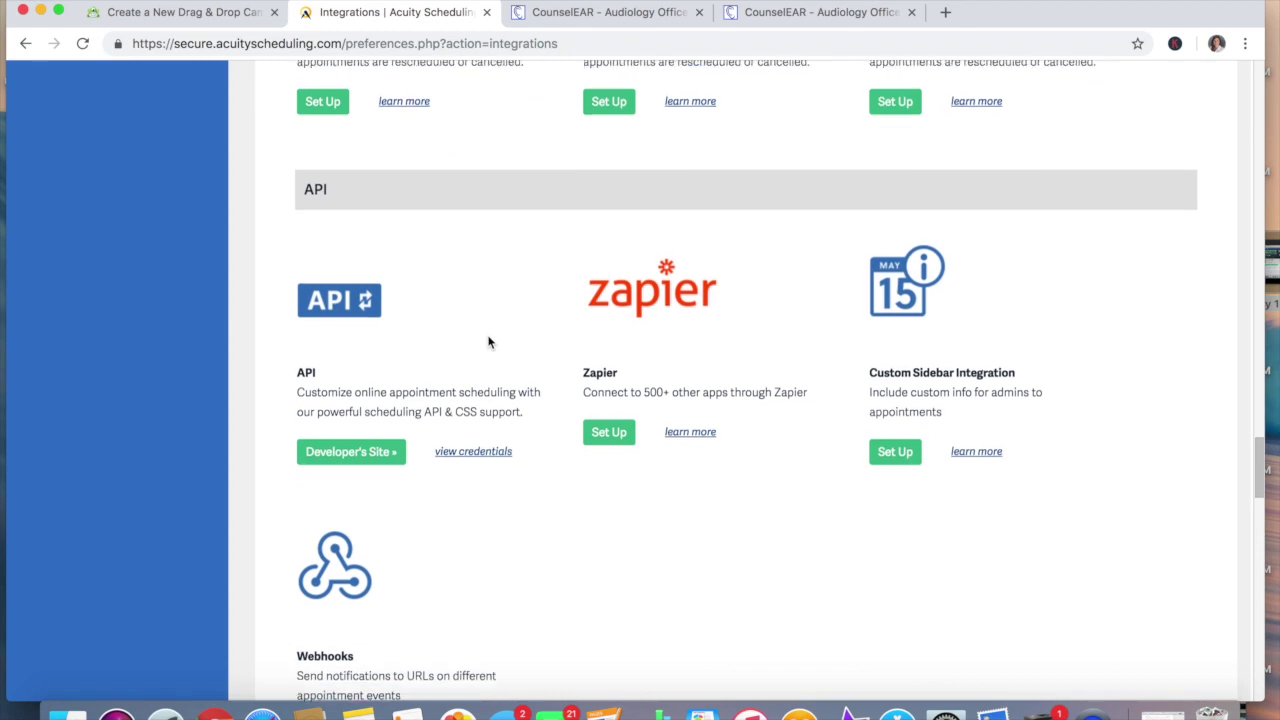
scroll(489, 342, "down", 4)
scroll(489, 342, "up", 1)
scroll(489, 342, "down", 10)
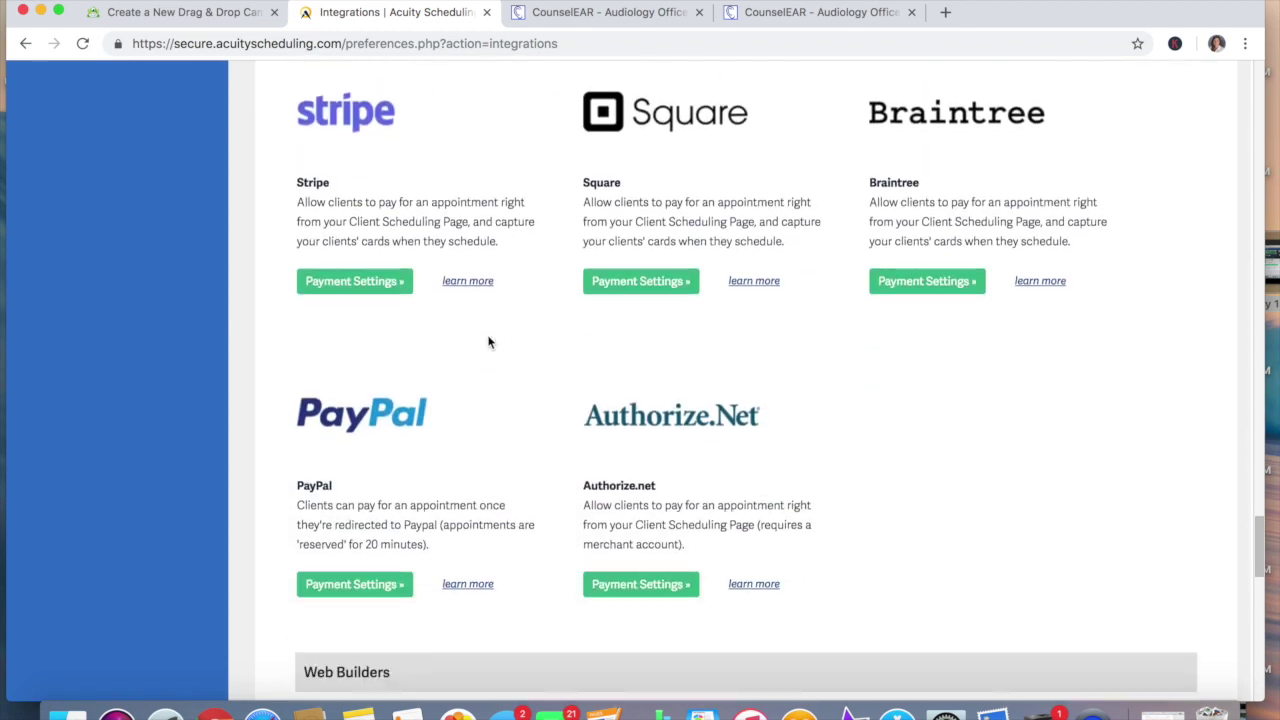
scroll(432, 322, "up", 1)
scroll(420, 316, "down", 5)
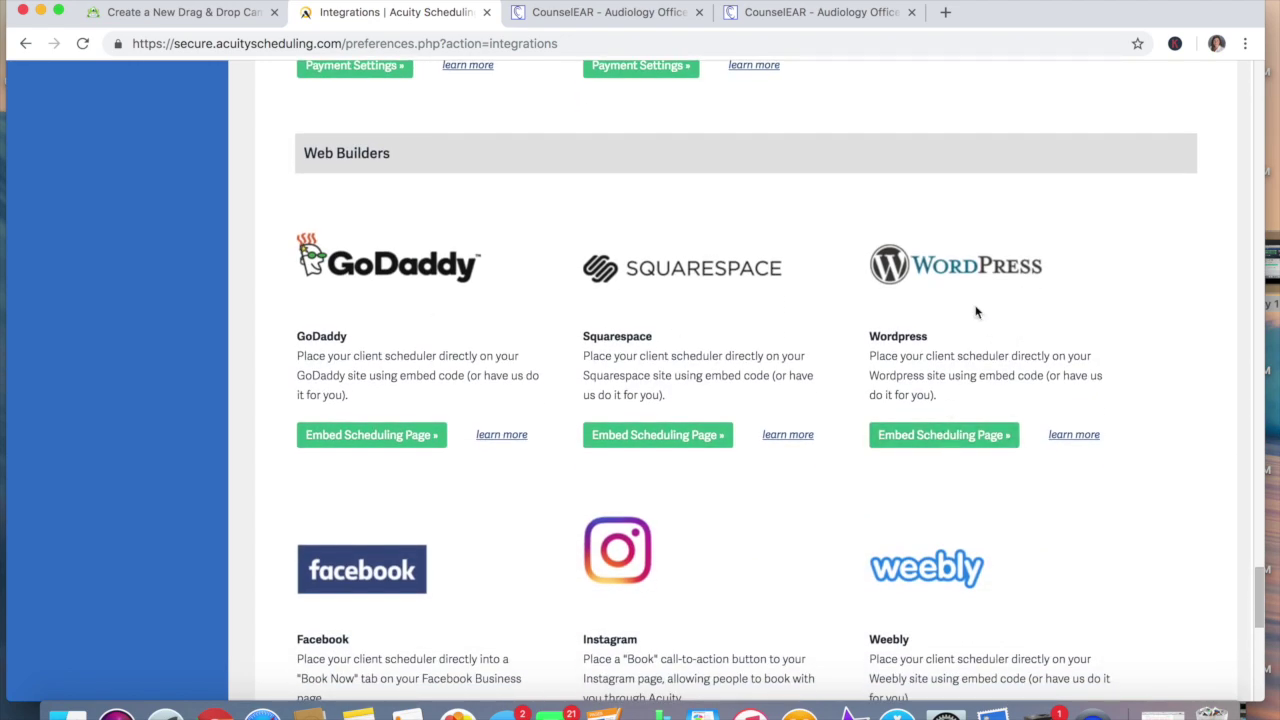
scroll(975, 312, "up", 1)
scroll(977, 312, "down", 5)
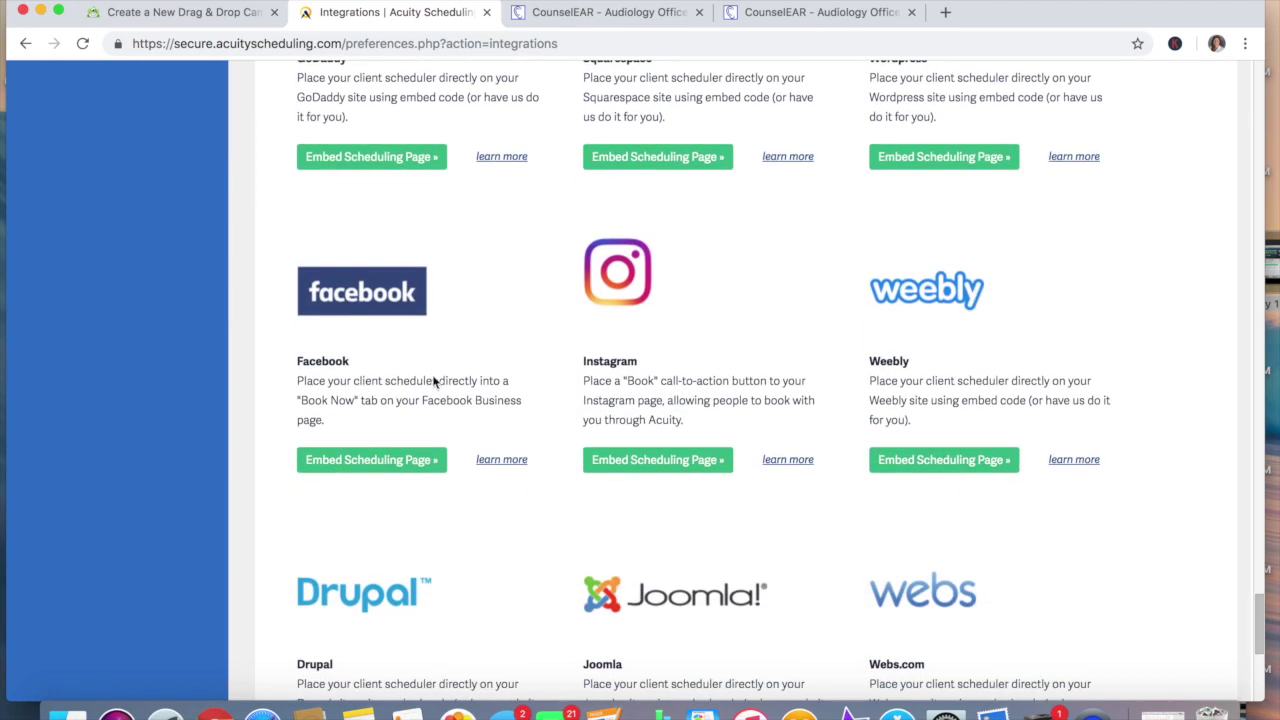
scroll(460, 396, "up", 18)
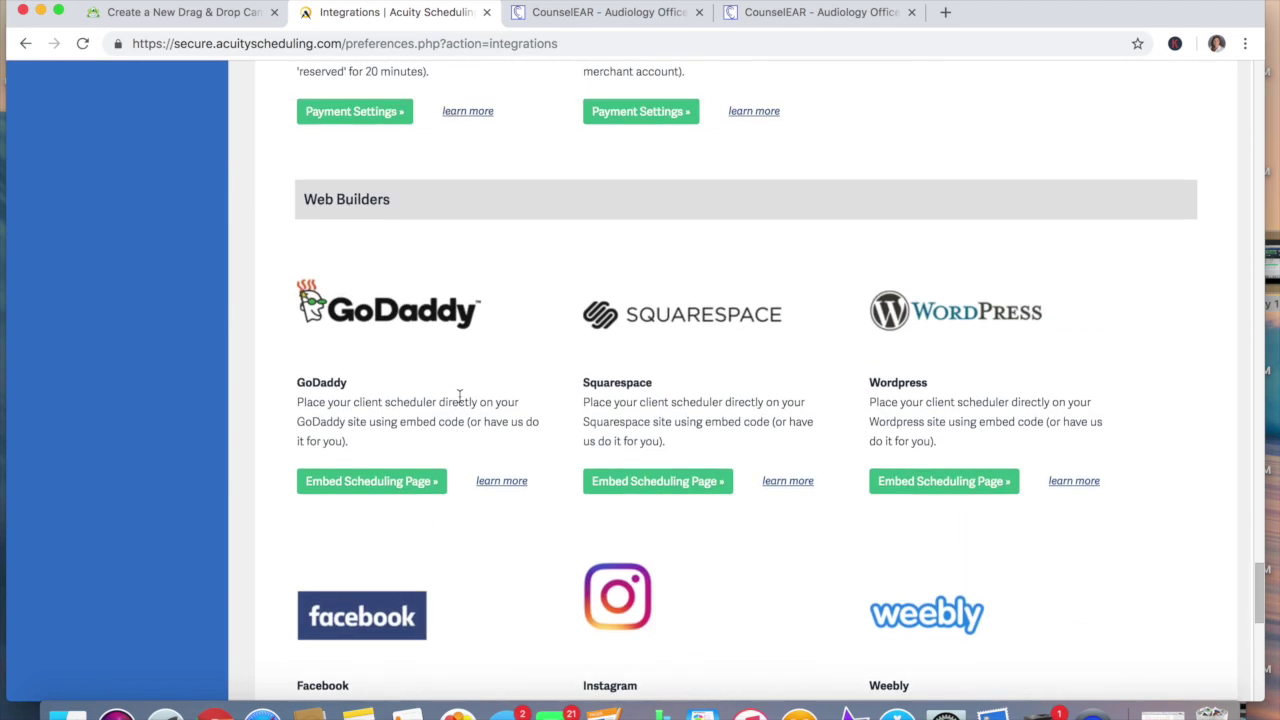
scroll(460, 396, "up", 5)
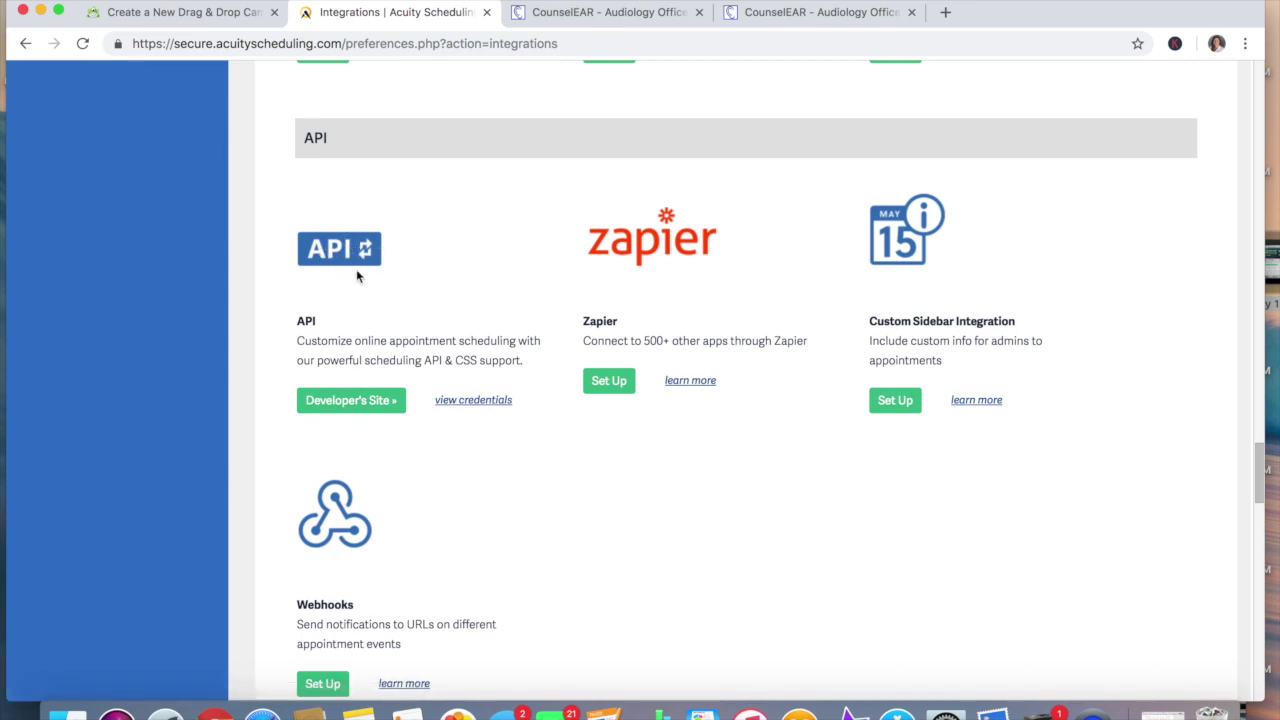
left_click(481, 404)
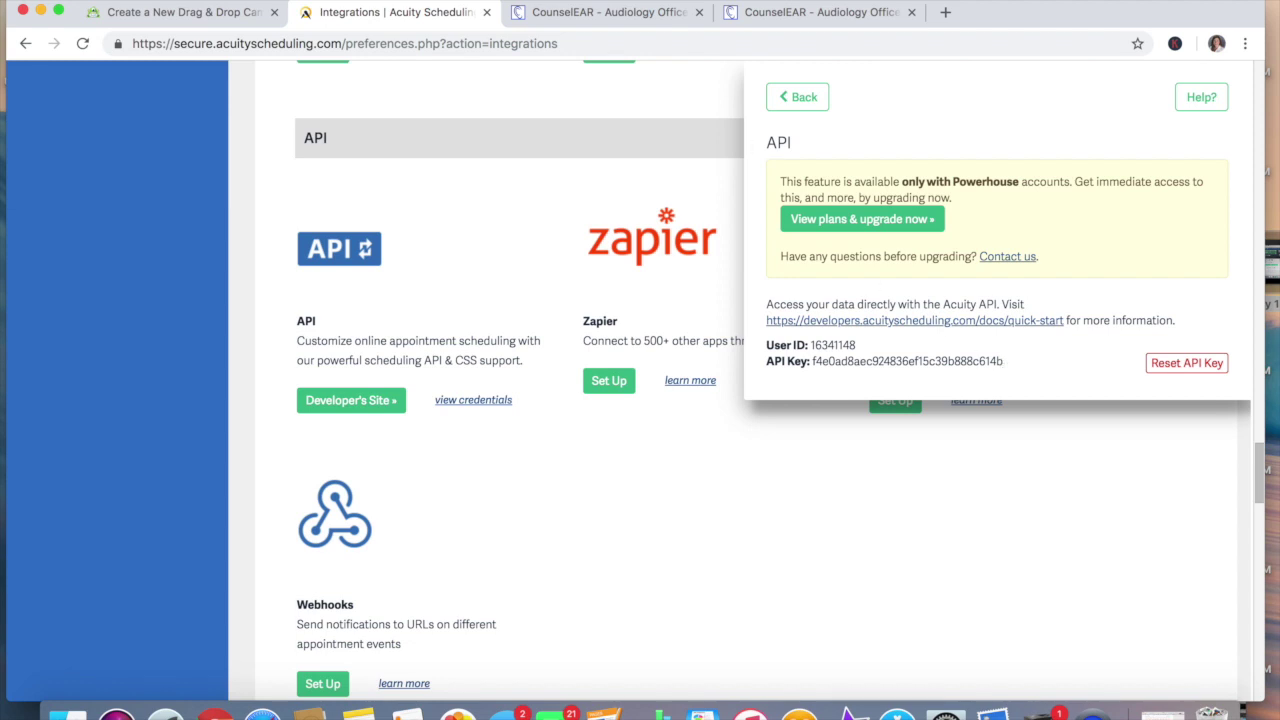
Switch to the CounselEAR tab showing the Little Rock schedule
left_click(768, 14)
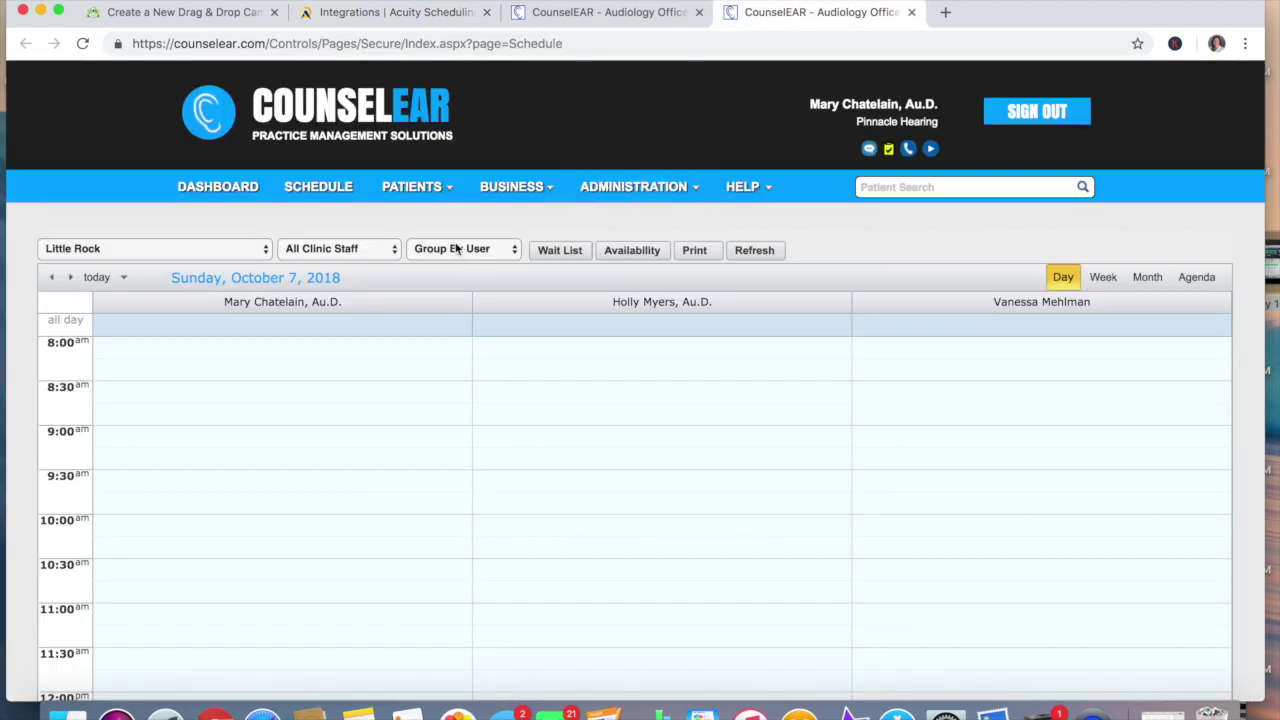
Open the Little Rock clinic for editing from the Administration clinic list
left_click(609, 197)
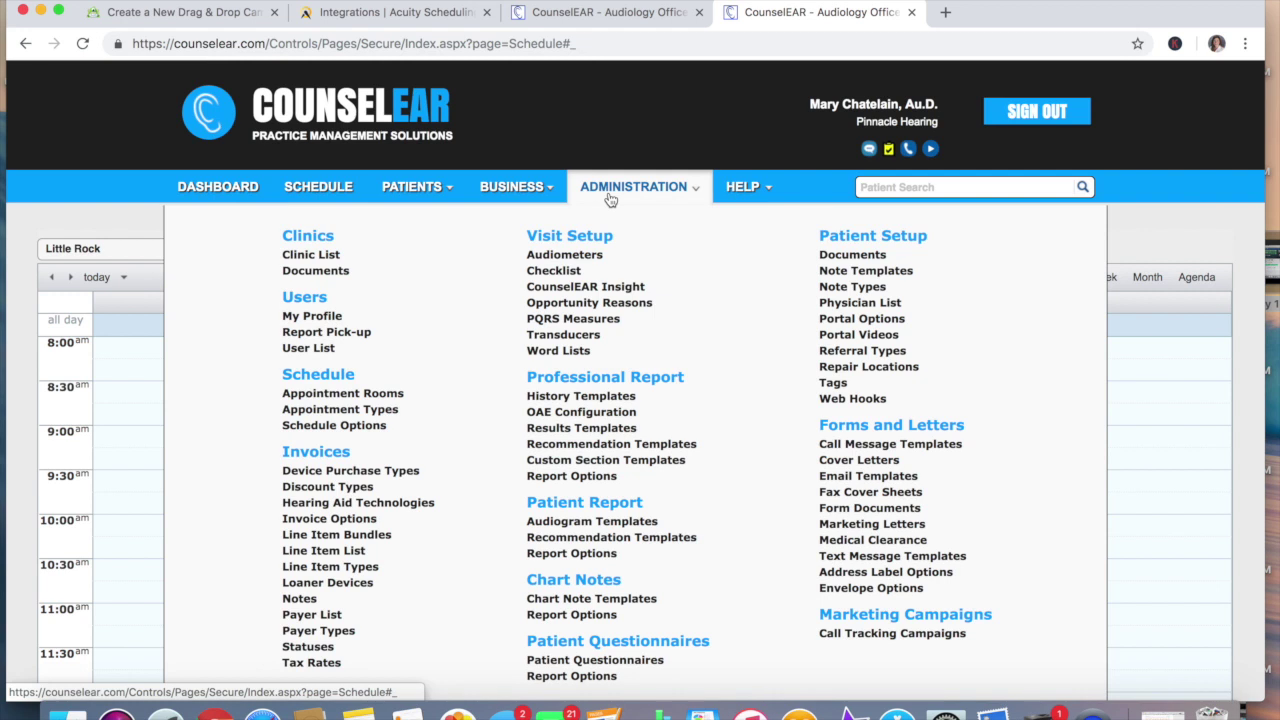
left_click(313, 258)
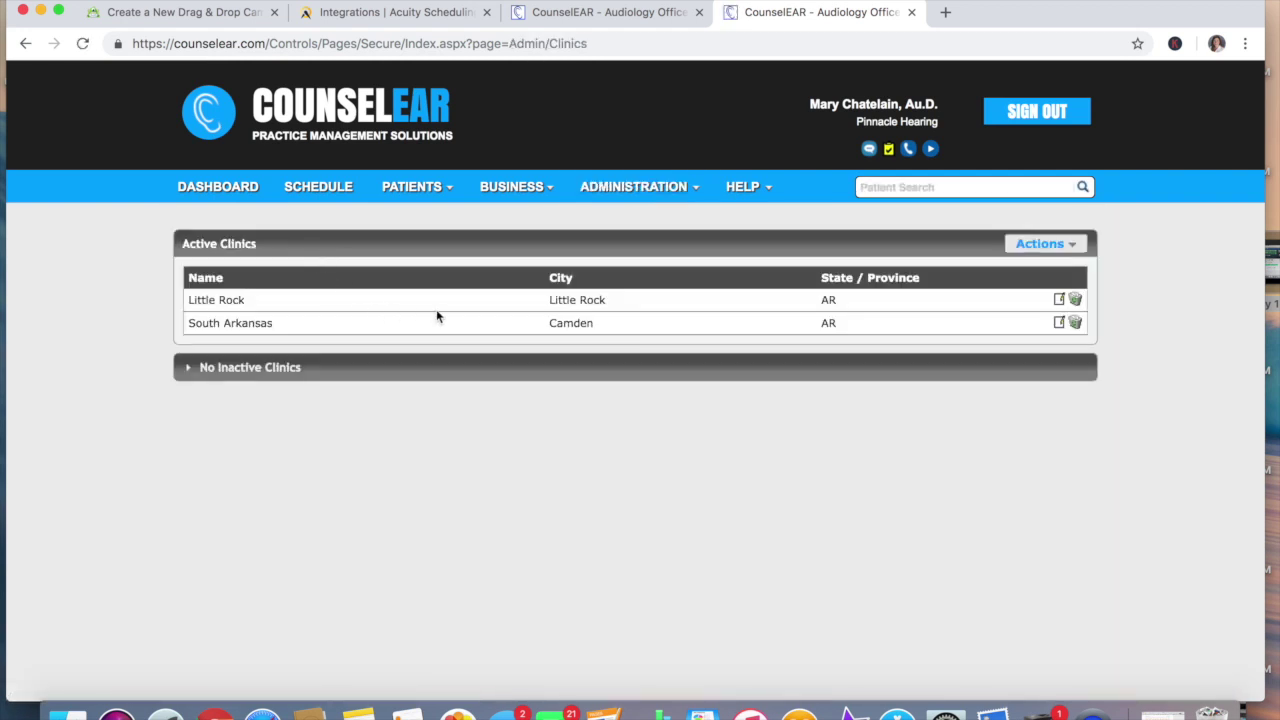
left_click(1059, 300)
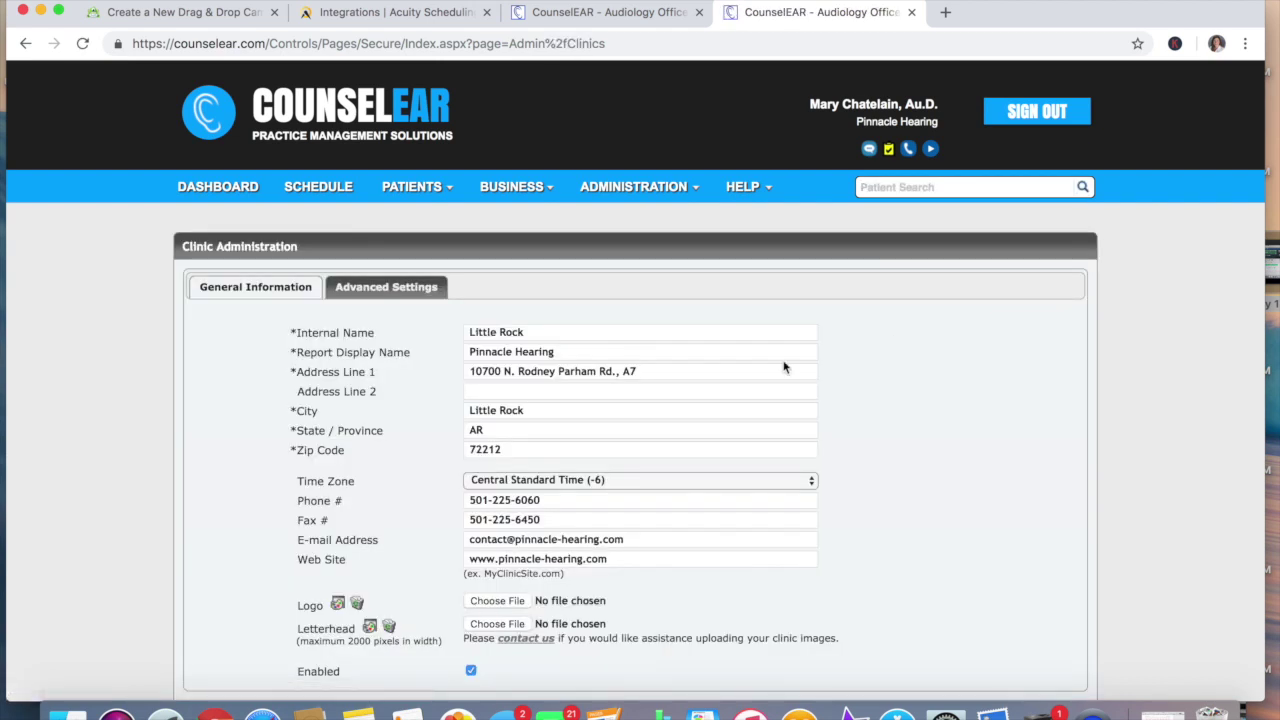
Reveal Little Rock's empty Acuity calendar settings, then select the Acuity User ID in Acuity
left_click(413, 289)
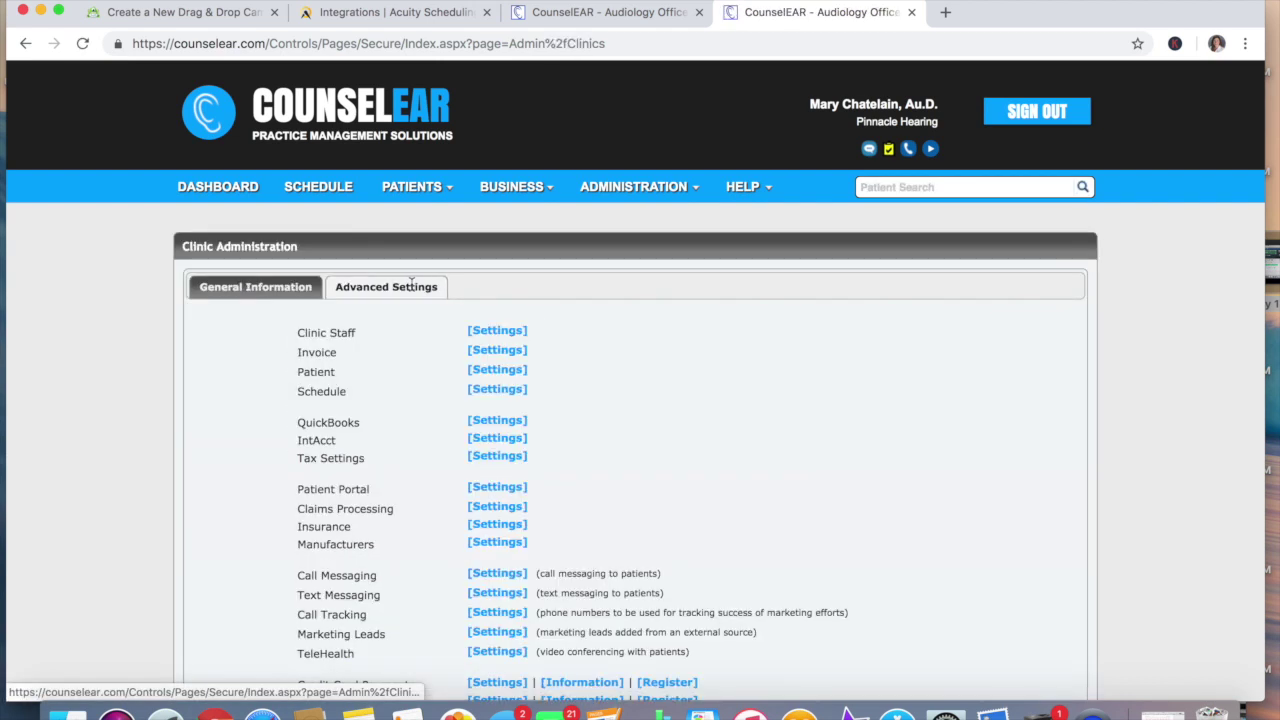
left_click(486, 391)
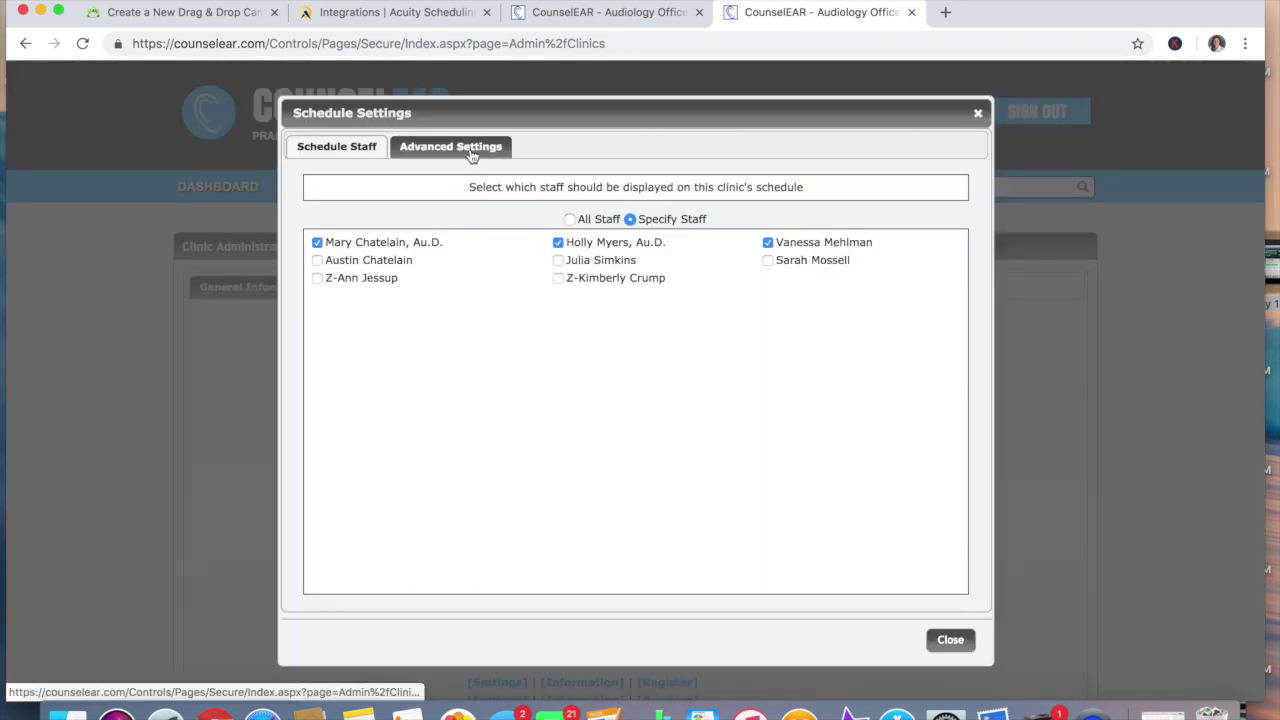
left_click(470, 147)
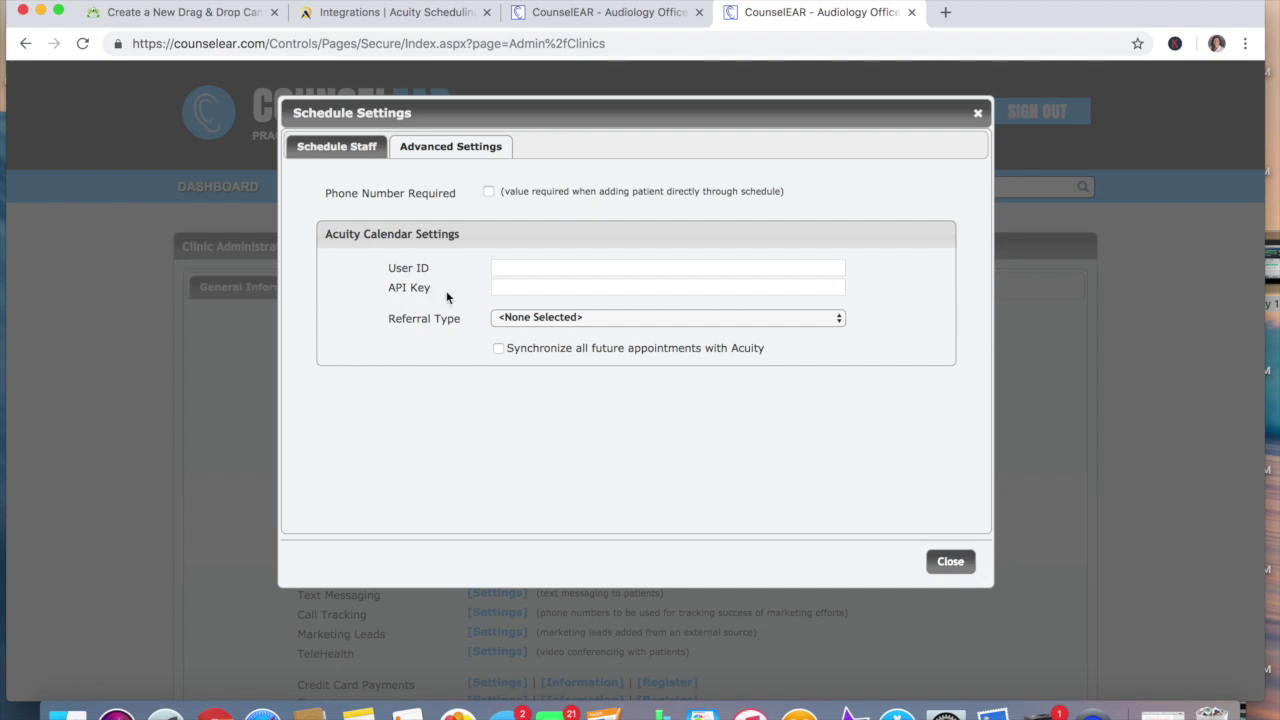
left_click(428, 13)
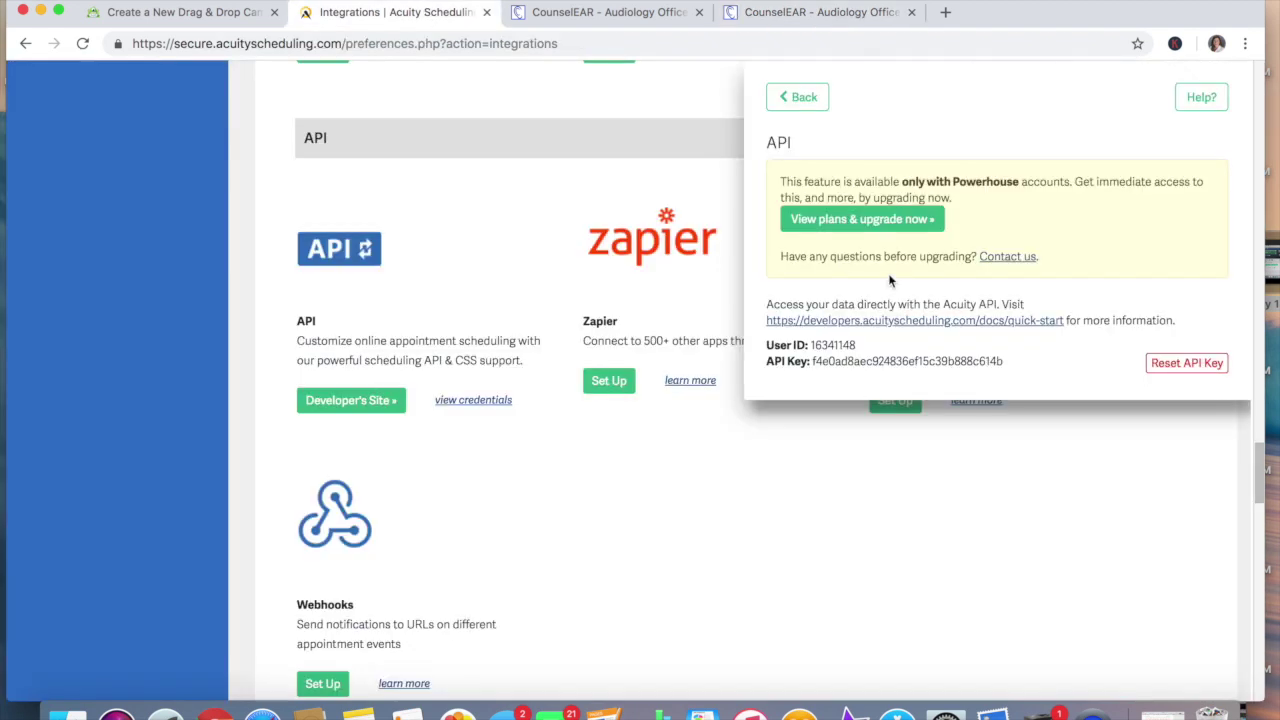
left_click_drag(856, 344, 812, 340)
key("super+c")
Paste the Acuity User ID into CounselEAR's User ID field
left_click(787, 14)
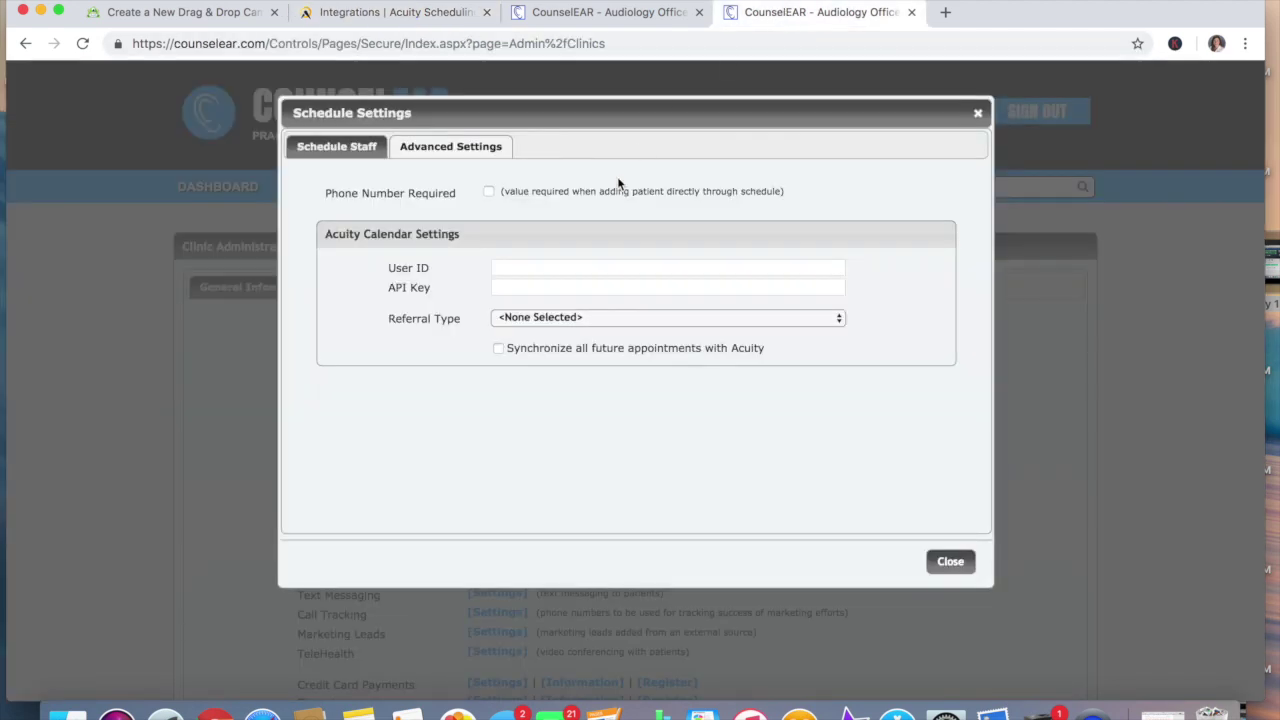
left_click(577, 268)
key("super+v")
Copy Acuity's API Key into CounselEAR's API Key field, leaving Referral Type unchanged
left_click(413, 12)
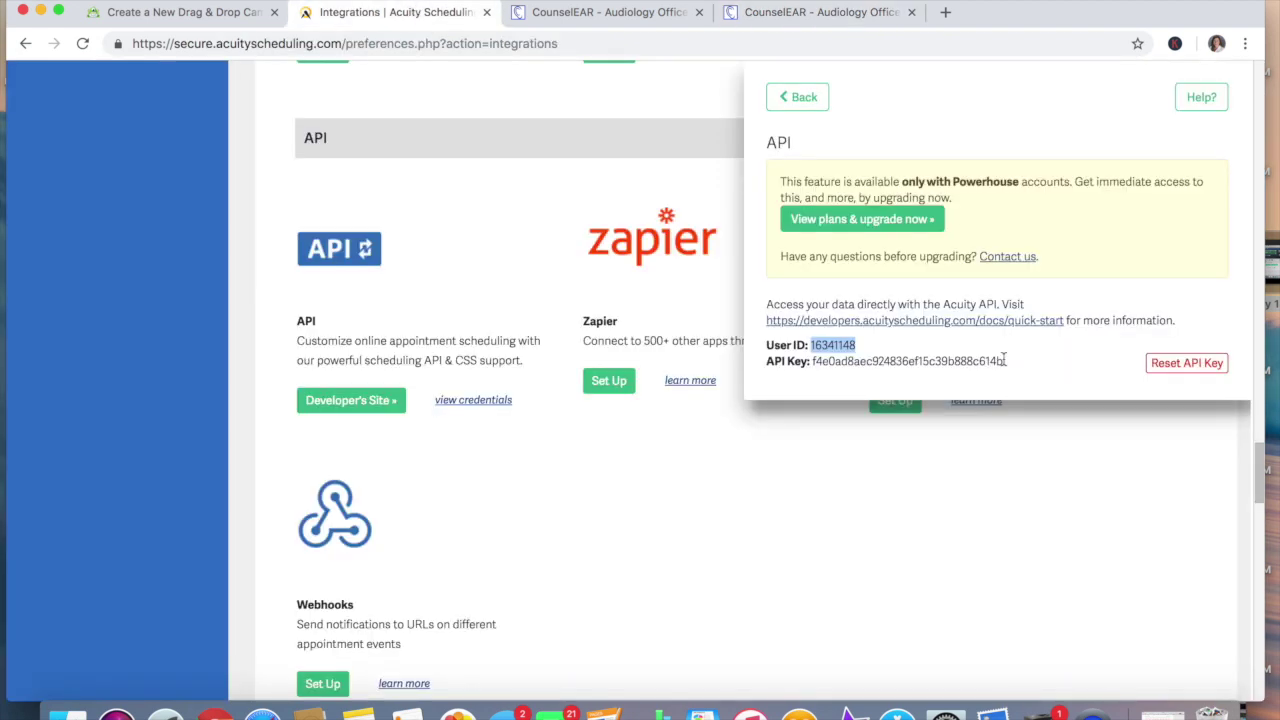
left_click_drag(1004, 360, 811, 361)
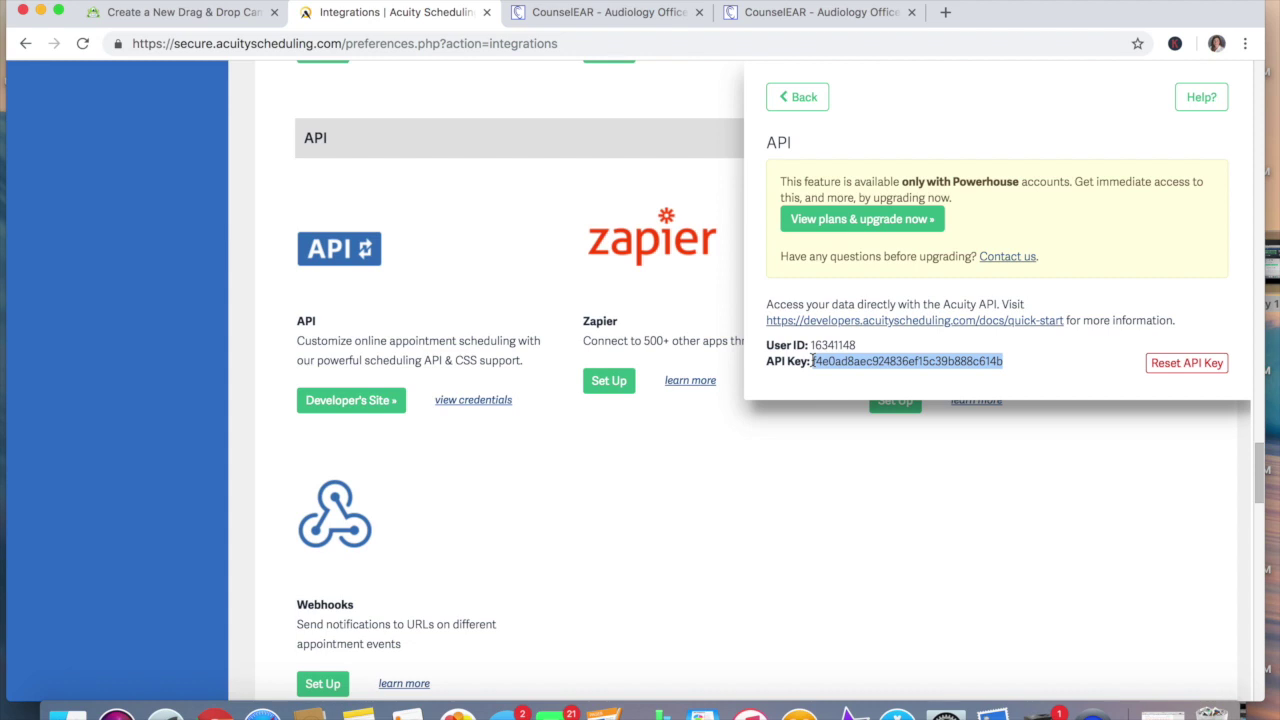
key("super+c")
left_click(852, 14)
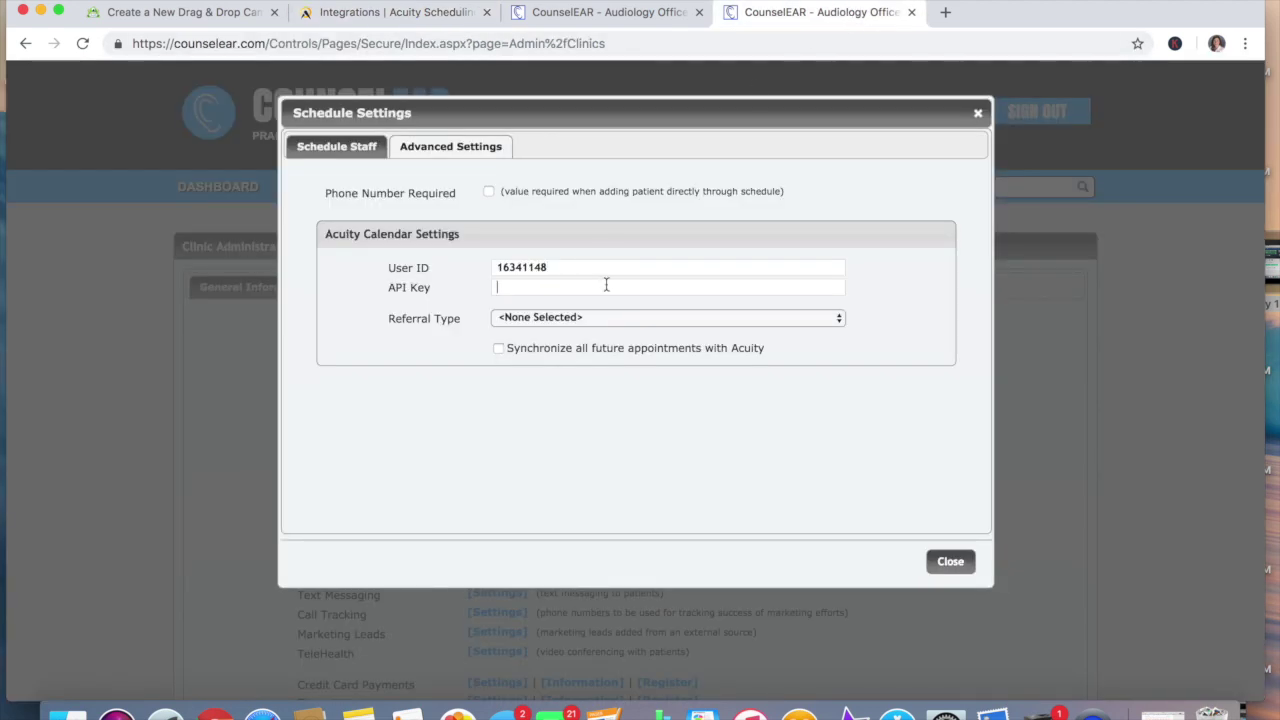
key("super+v")
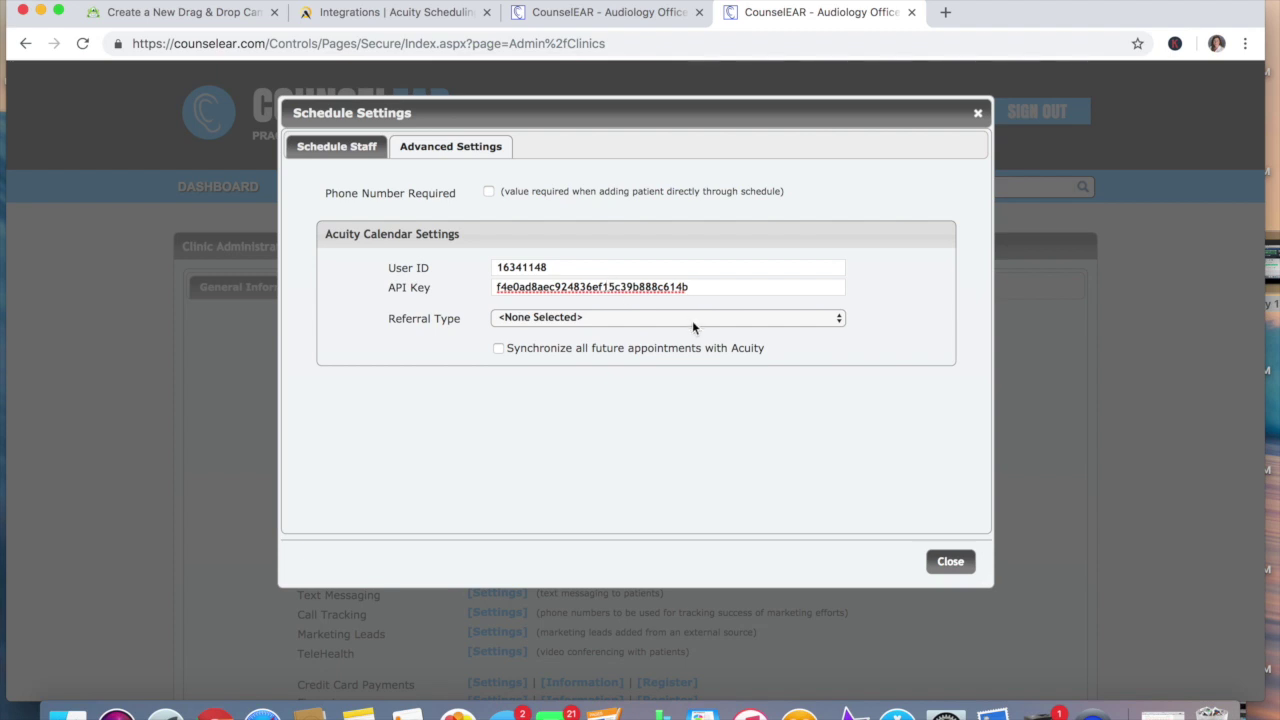
left_click(692, 320)
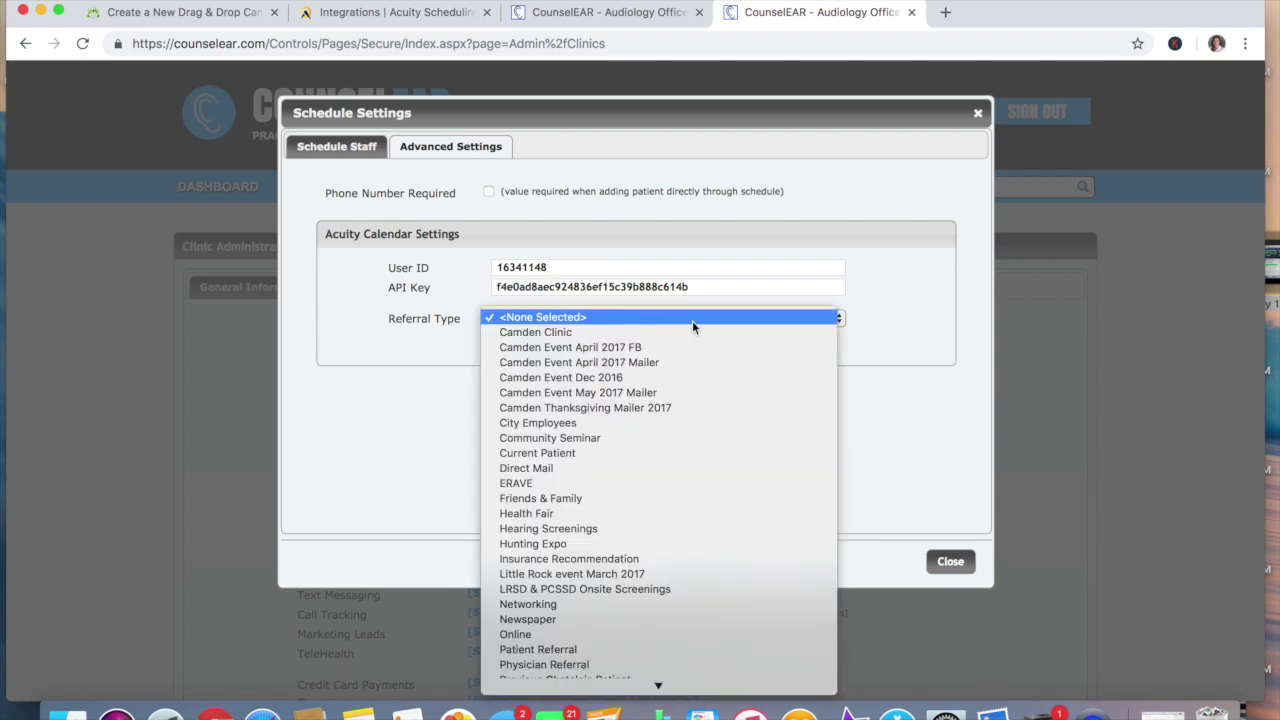
left_click(897, 310)
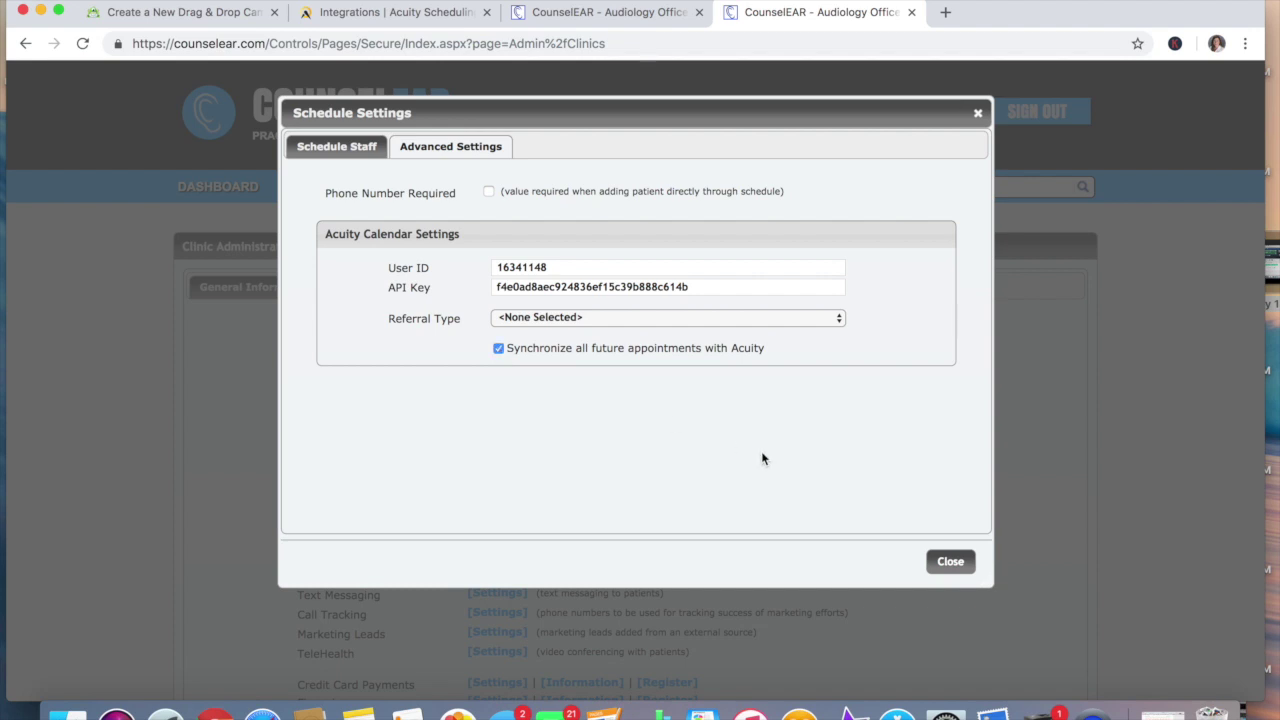
Save the clinic settings, getting a 403 Forbidden error, then view Acuity's upgrade plans
left_click(949, 563)
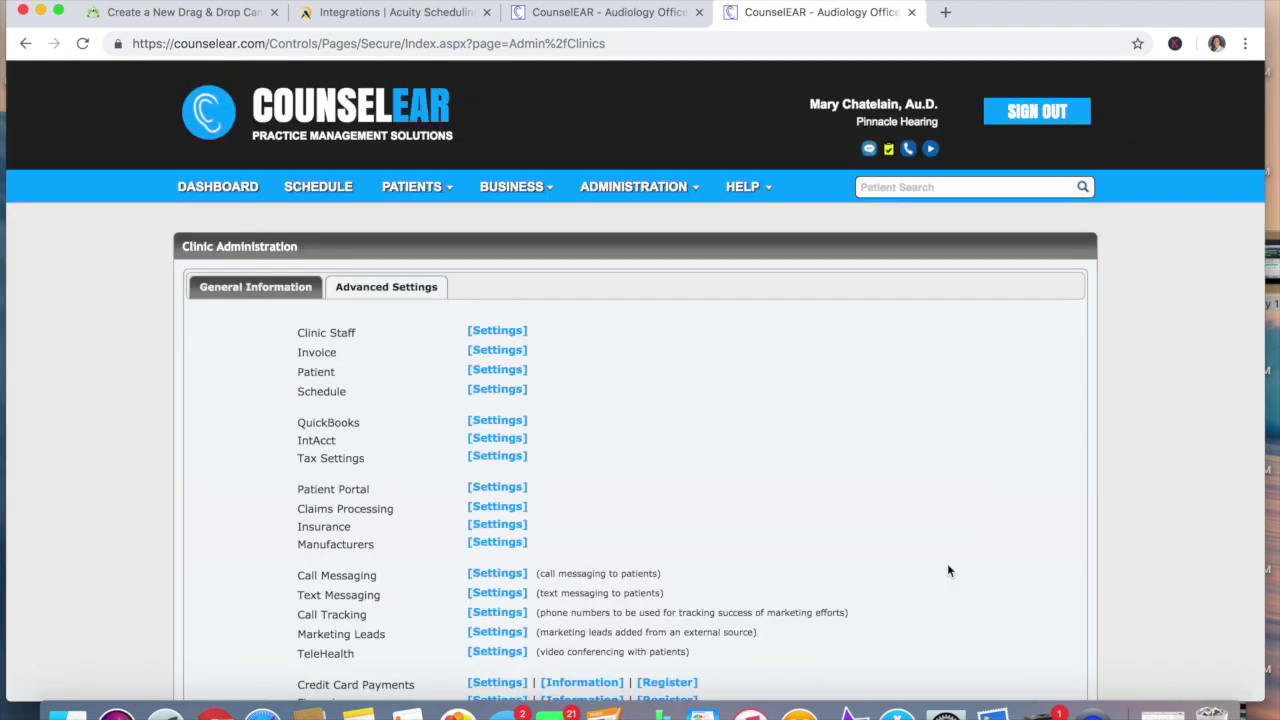
scroll(947, 563, "down", 3)
left_click(559, 661)
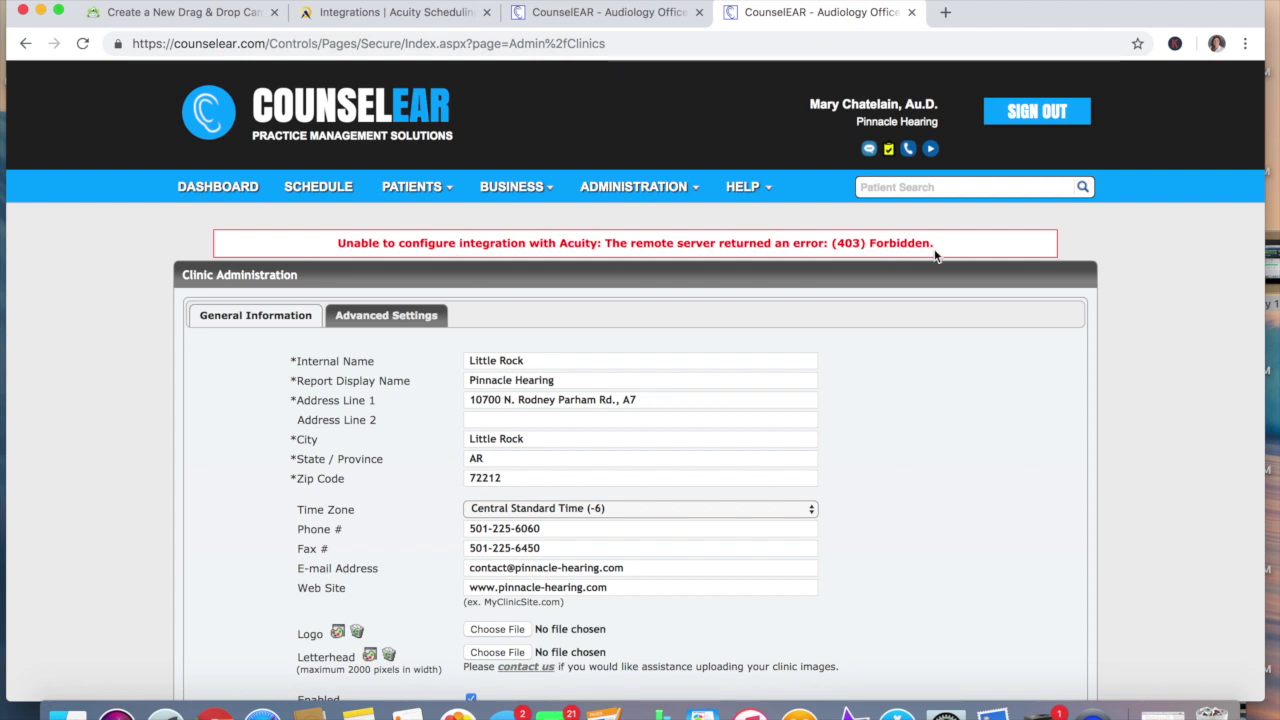
left_click(403, 14)
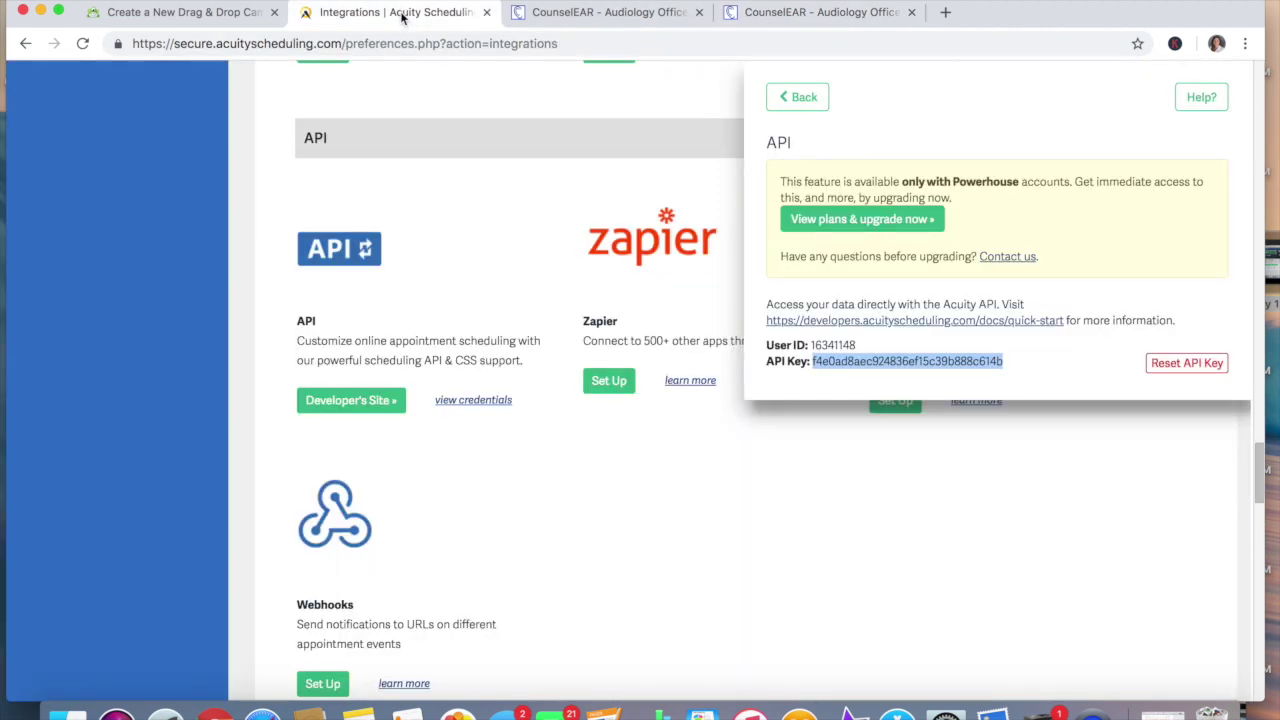
left_click(910, 220)
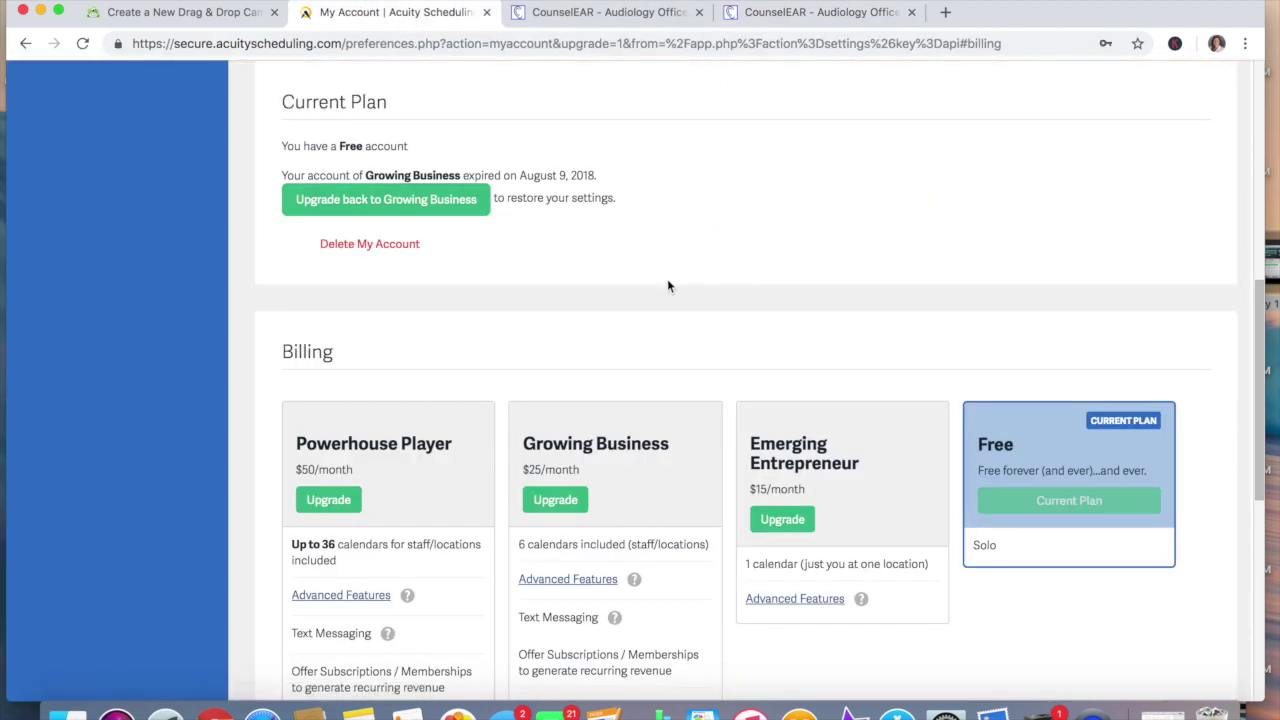
scroll(667, 279, "down", 1)
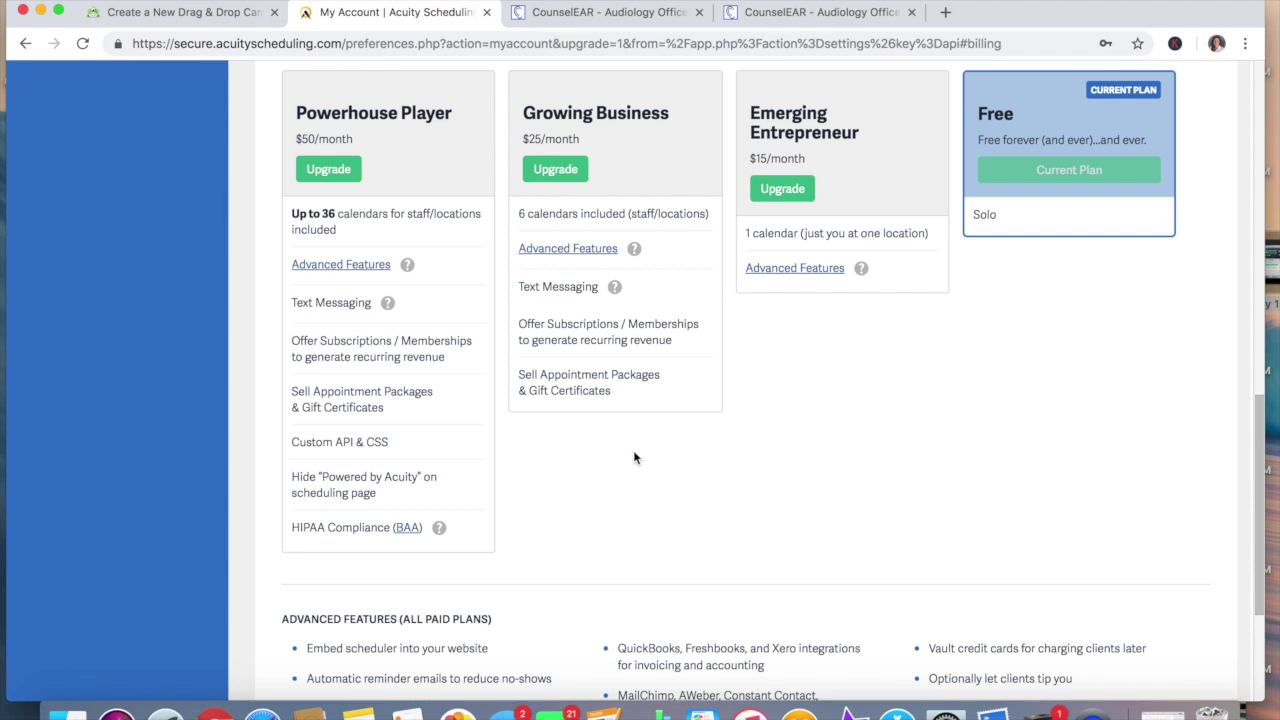
Load the Chicago audiology clinic website in a new tab via 'chi'
left_click(946, 14)
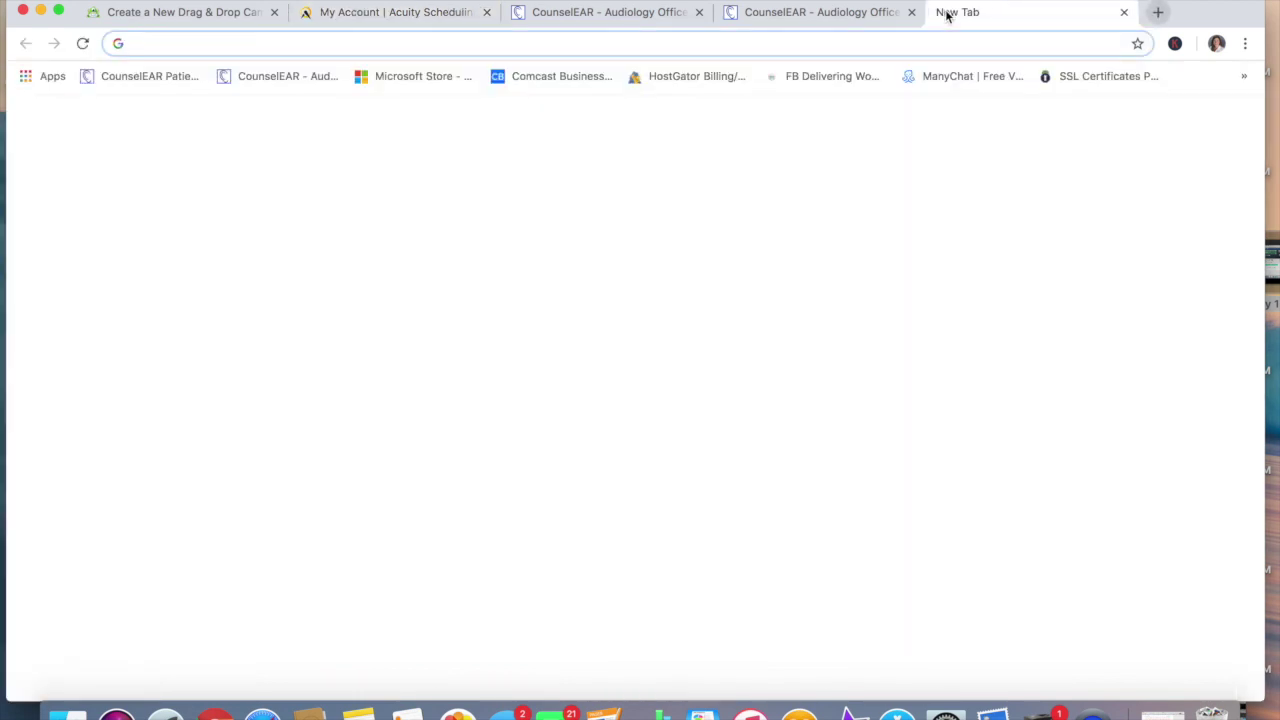
type("chi")
key("Return")
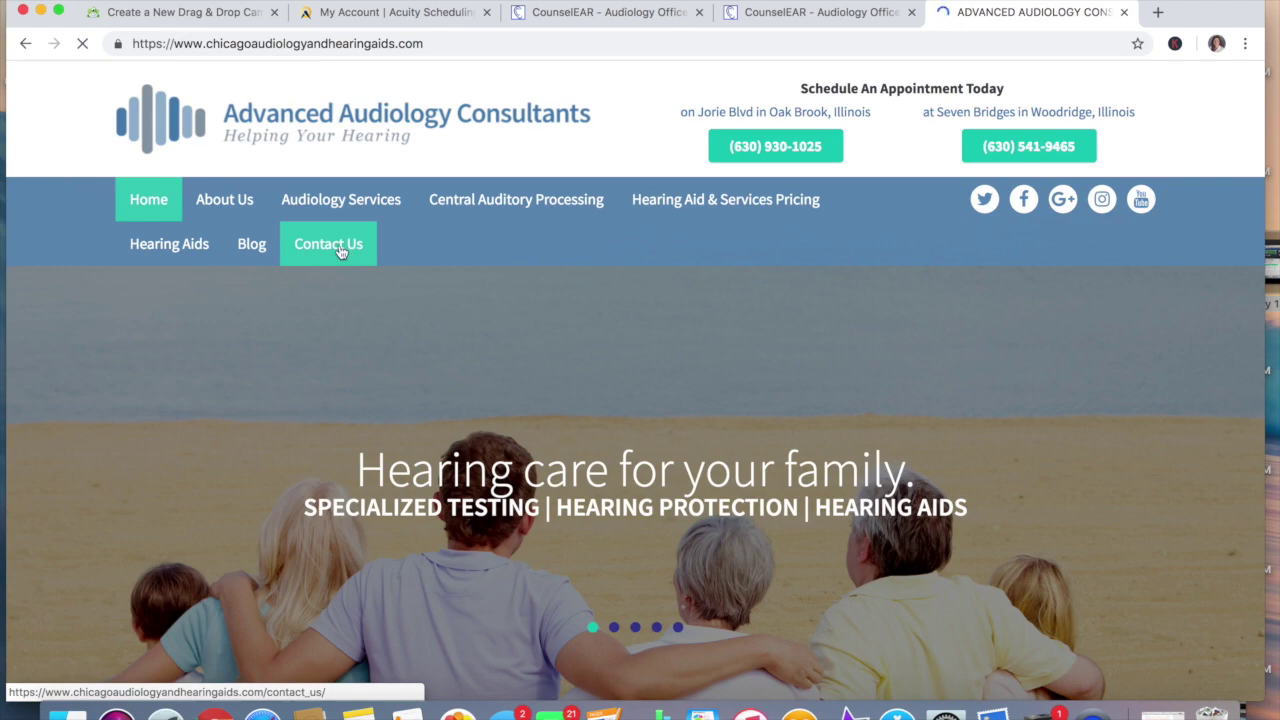
Go to the Book an Appointment page and scroll through its appointment types
scroll(340, 251, "down", 10)
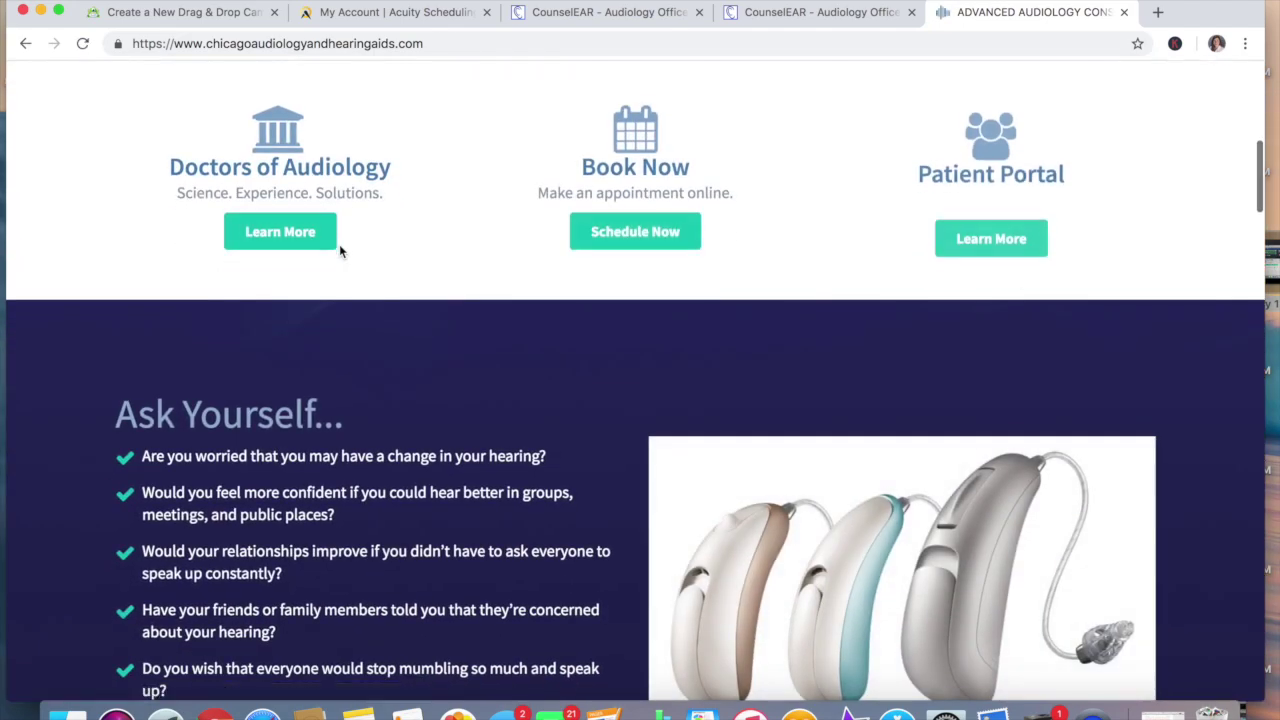
left_click(622, 234)
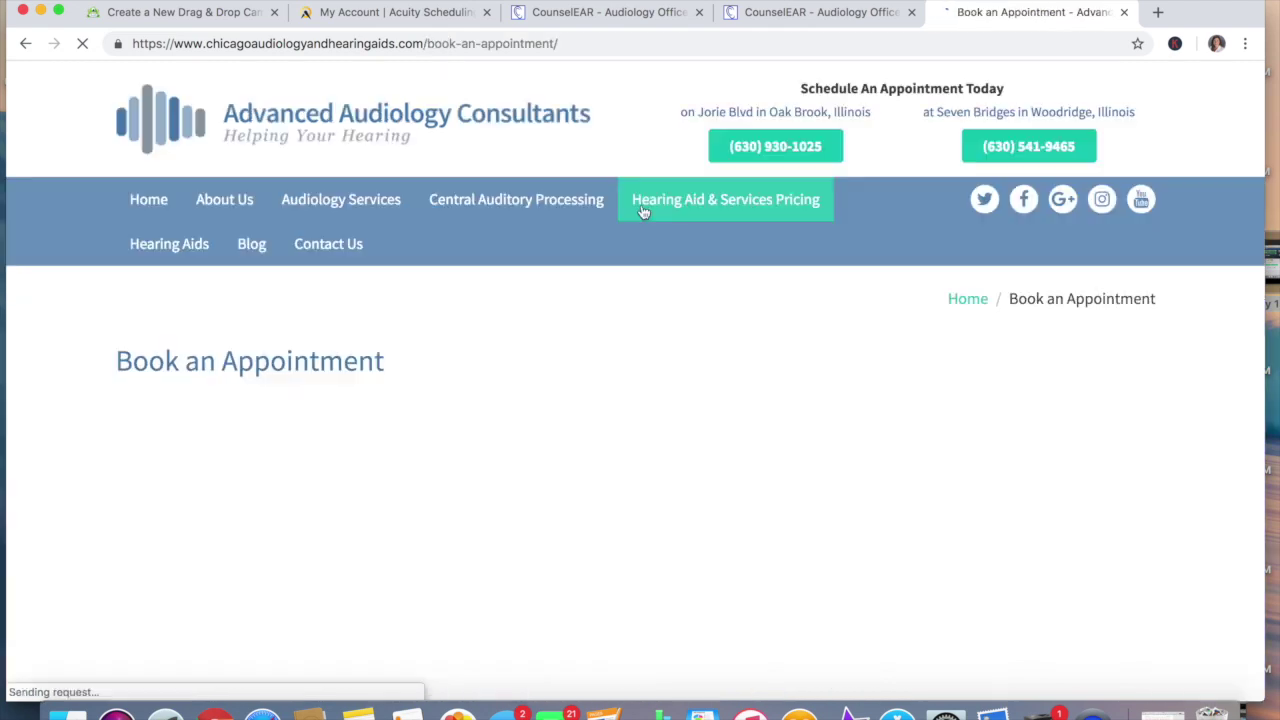
scroll(549, 380, "down", 1)
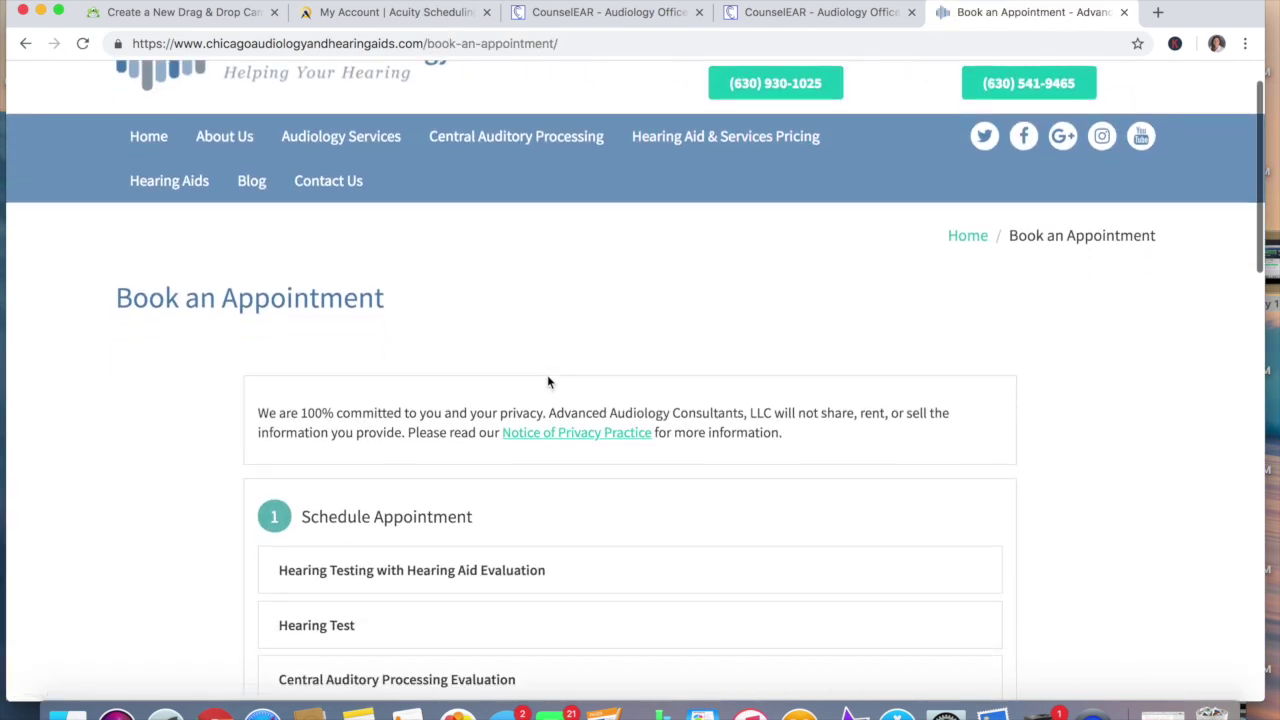
scroll(54, 534, "down", 3)
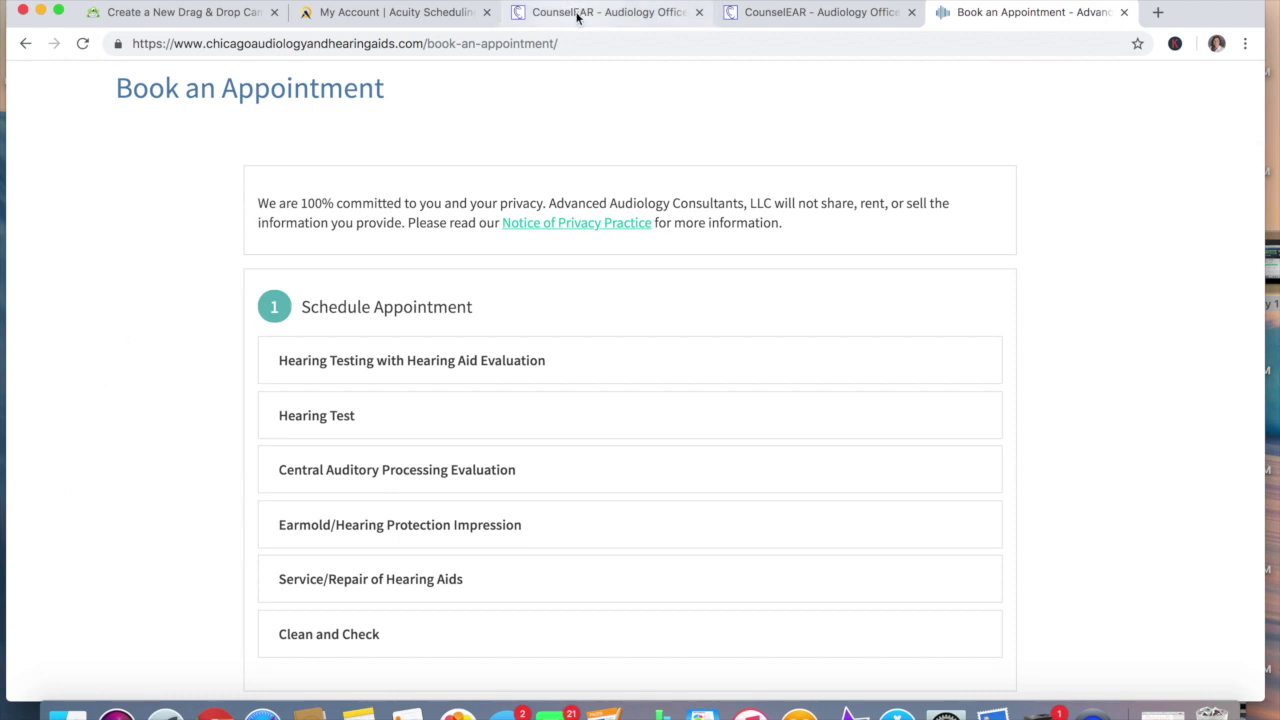
left_click(410, 14)
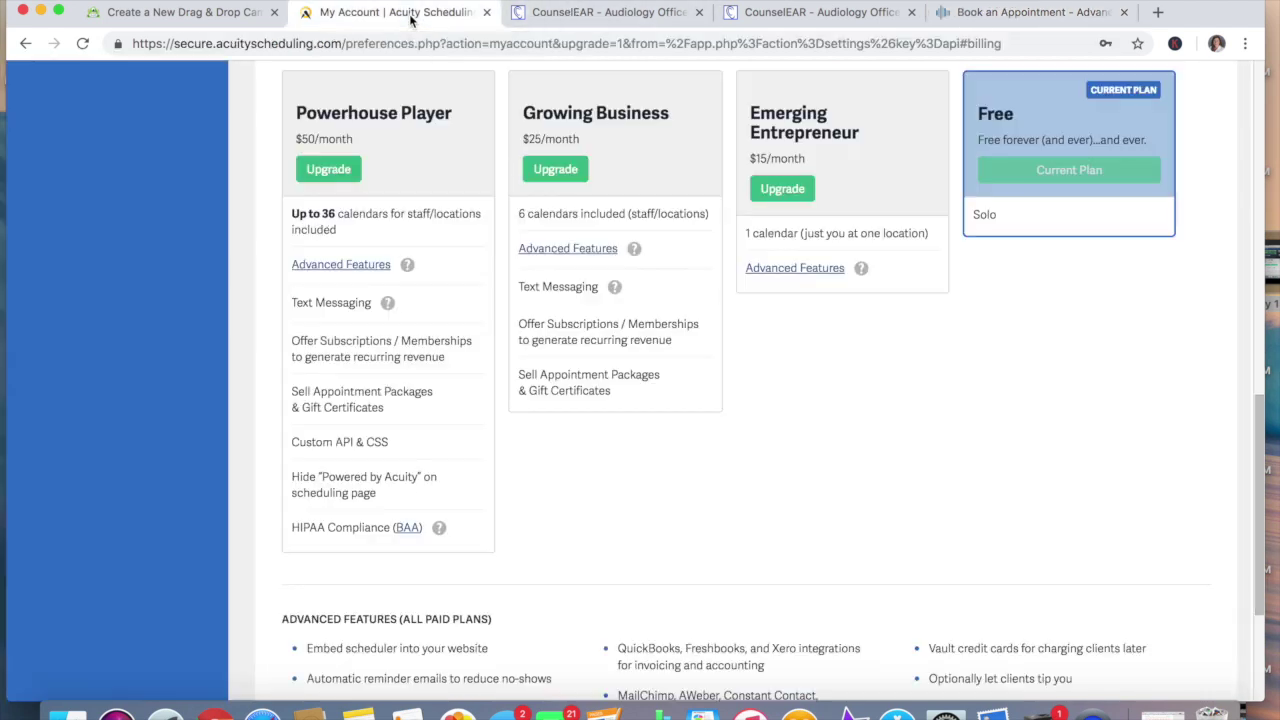
Browse Acuity's calendars, today's appointments, and the Client's Scheduling Page direct links
scroll(419, 135, "up", 10)
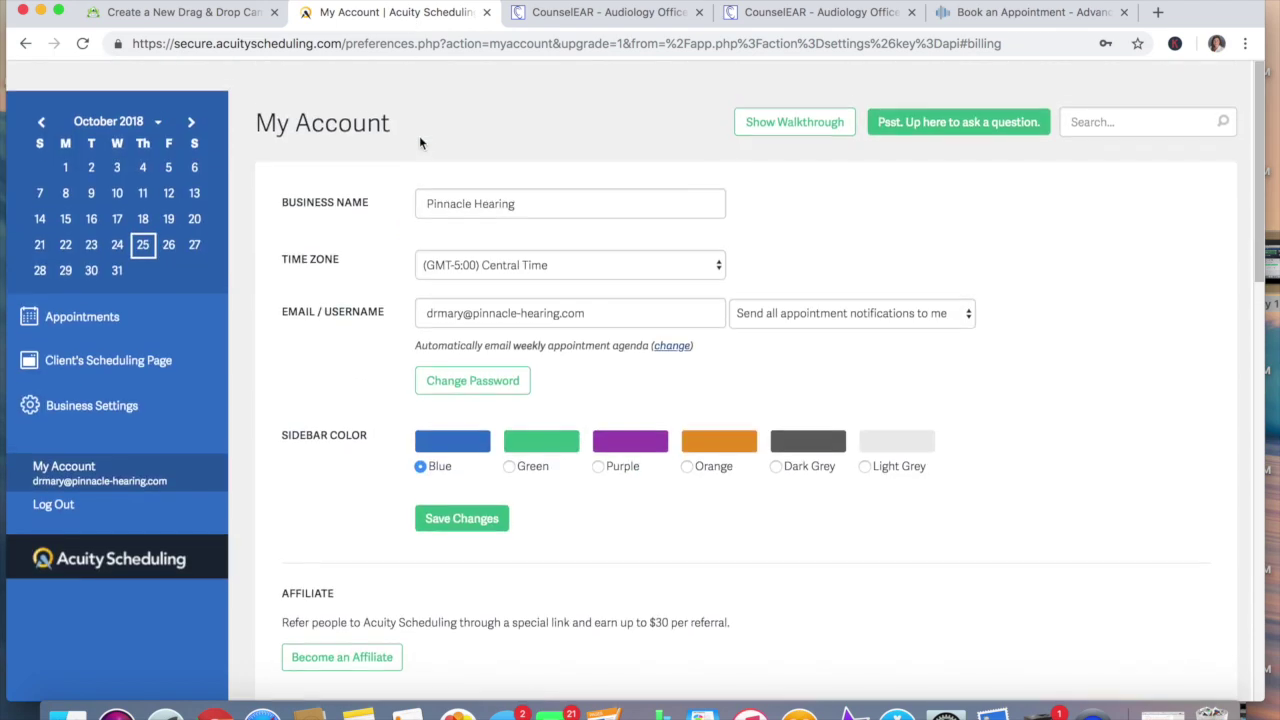
left_click(55, 372)
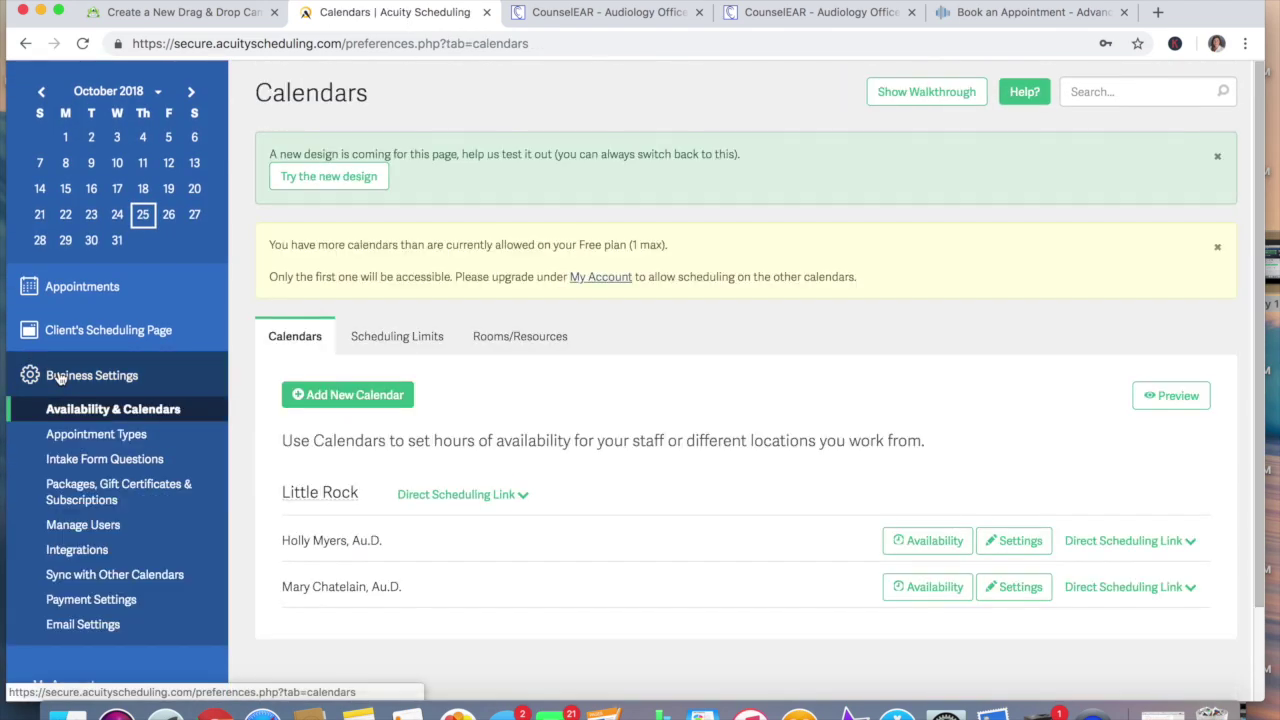
left_click(72, 298)
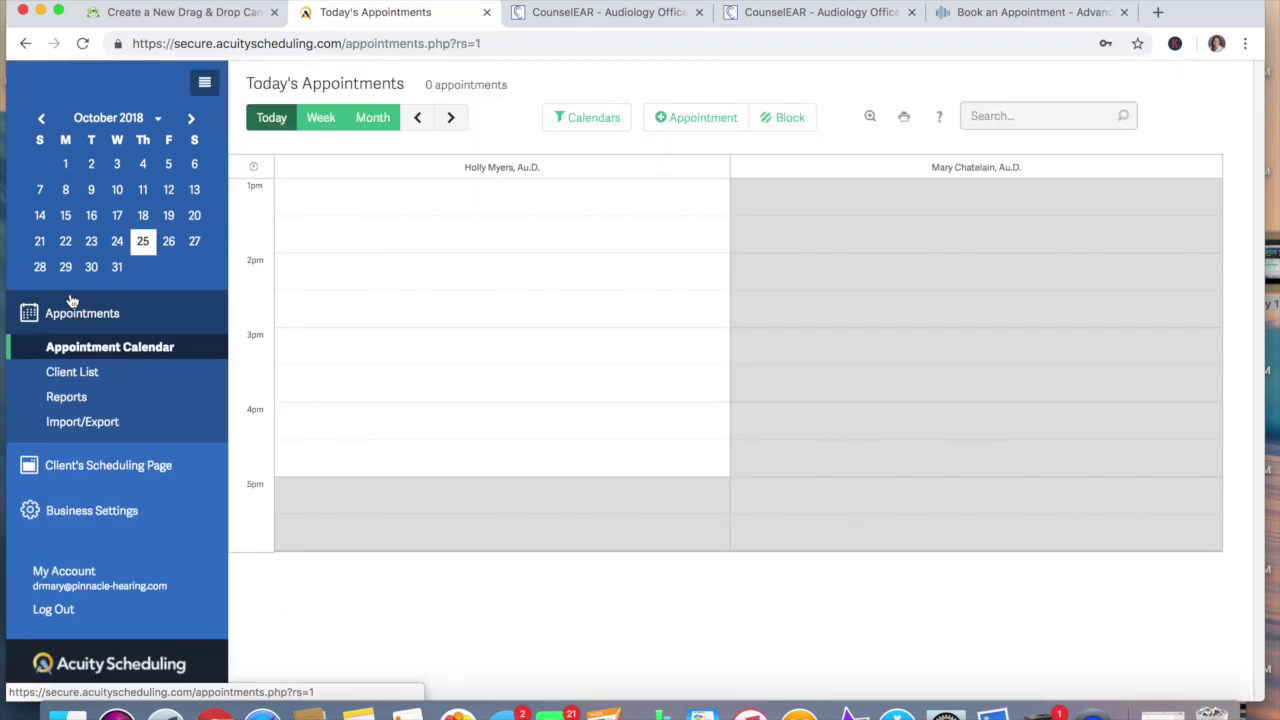
left_click(80, 475)
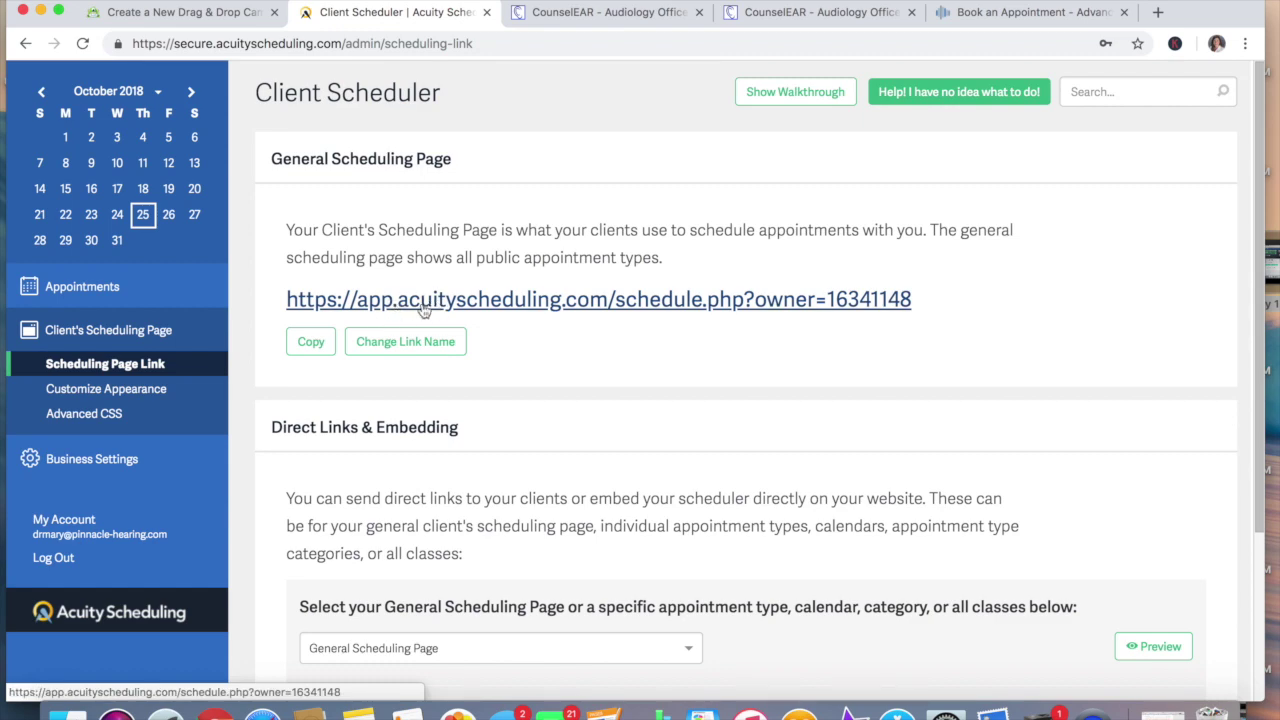
scroll(519, 515, "down", 5)
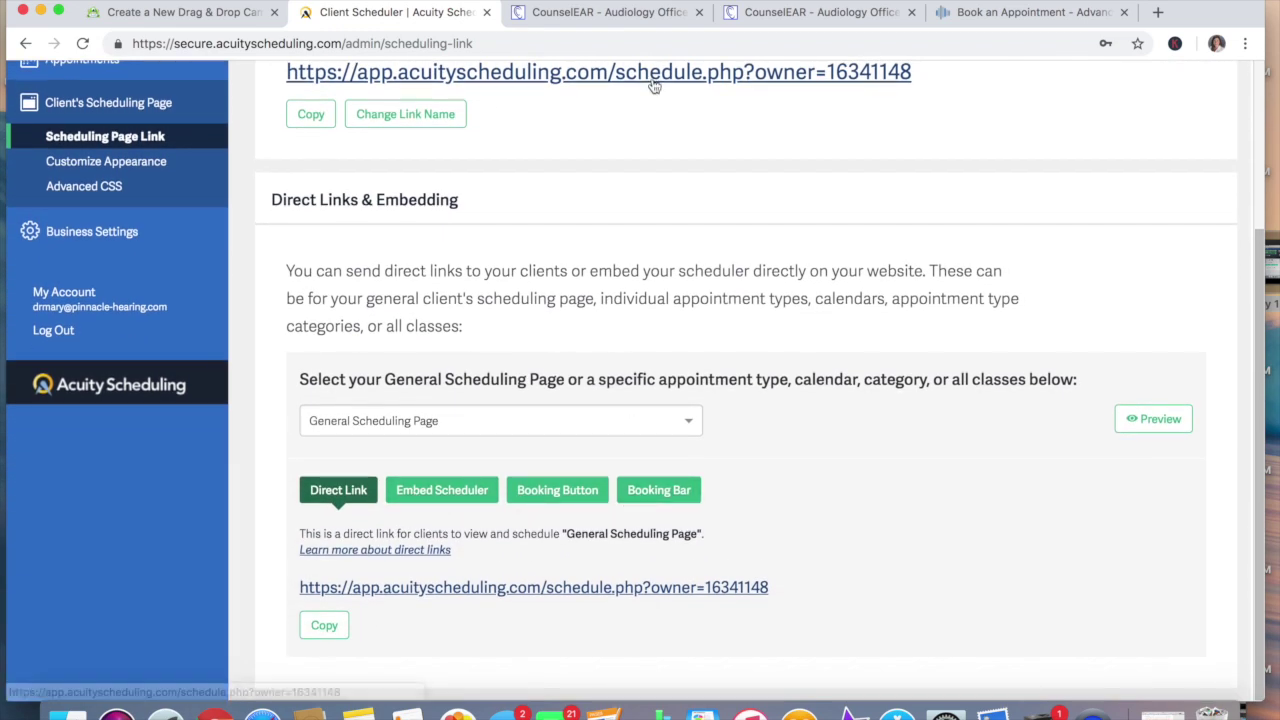
left_click(983, 14)
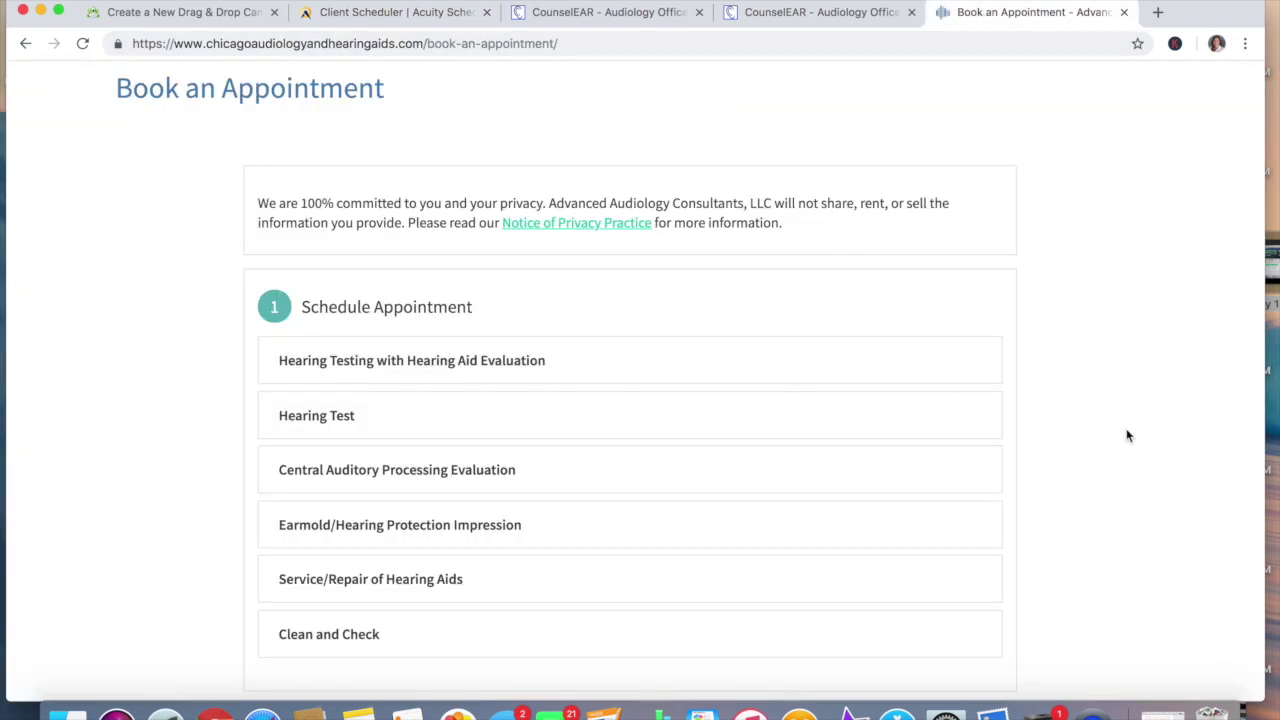
scroll(1127, 436, "down", 3)
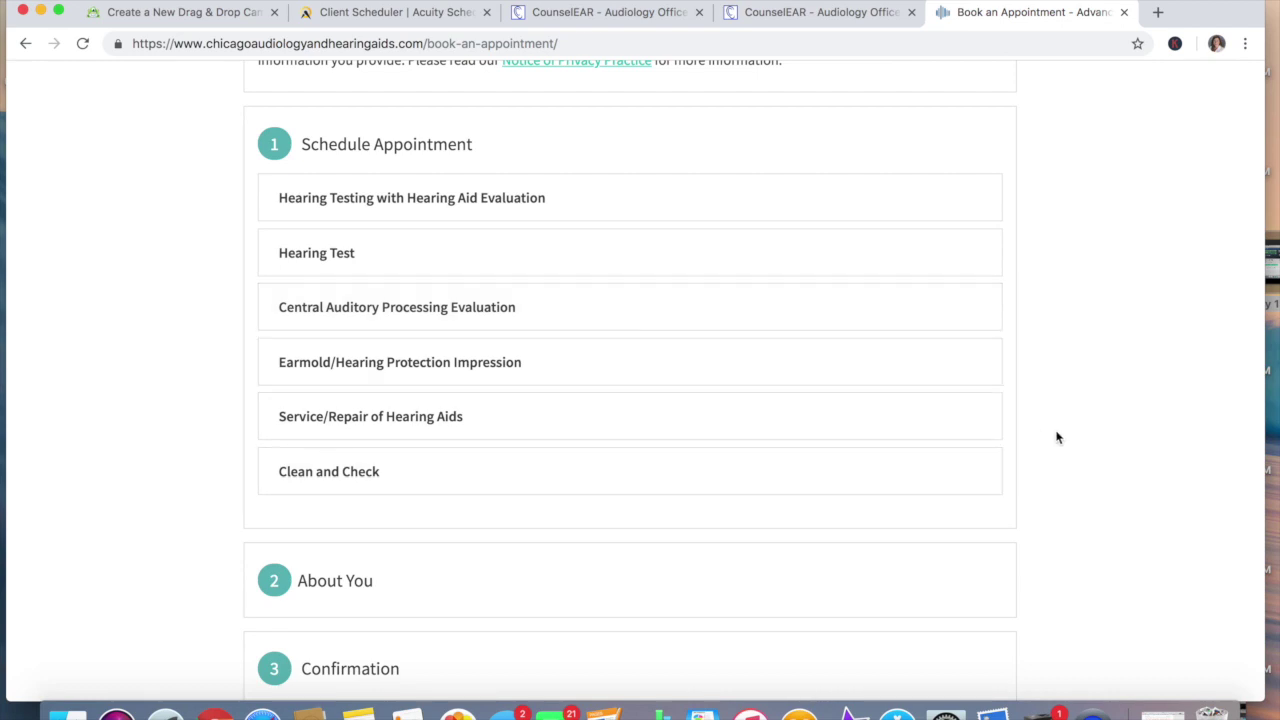
Choose the Clean and Check appointment with the first Woodridge provider
scroll(1057, 437, "down", 5)
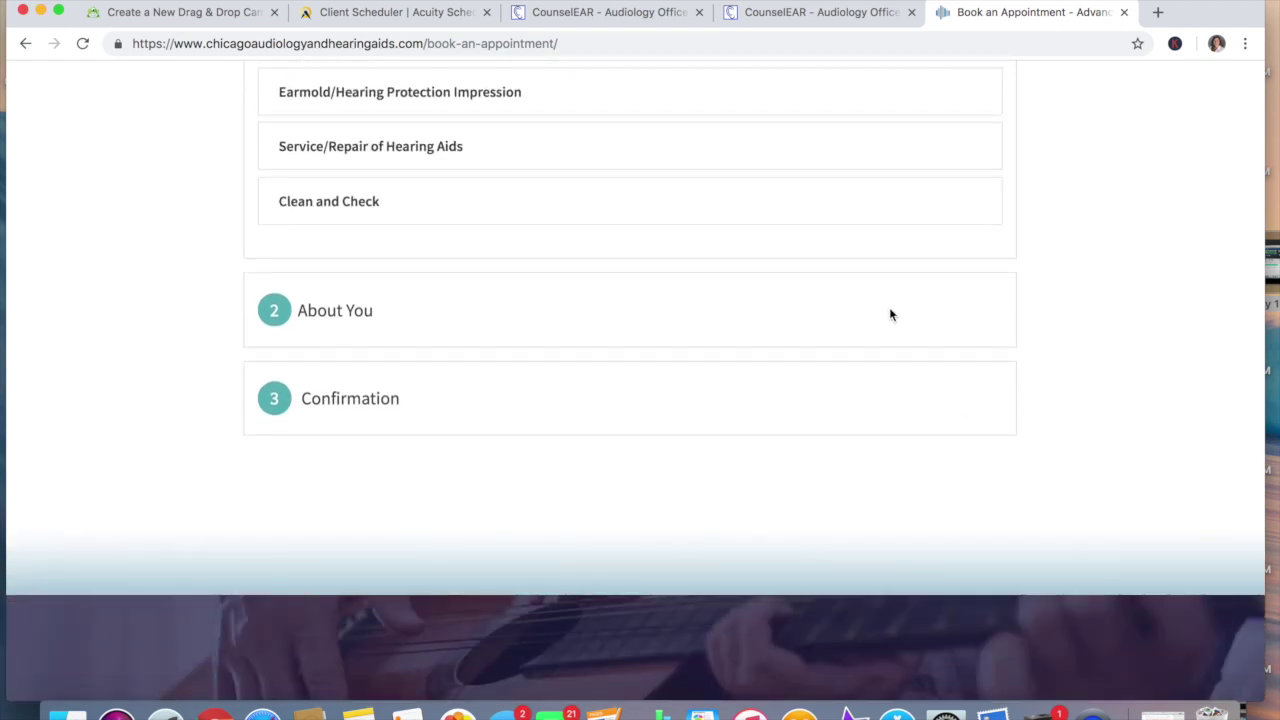
left_click(720, 208)
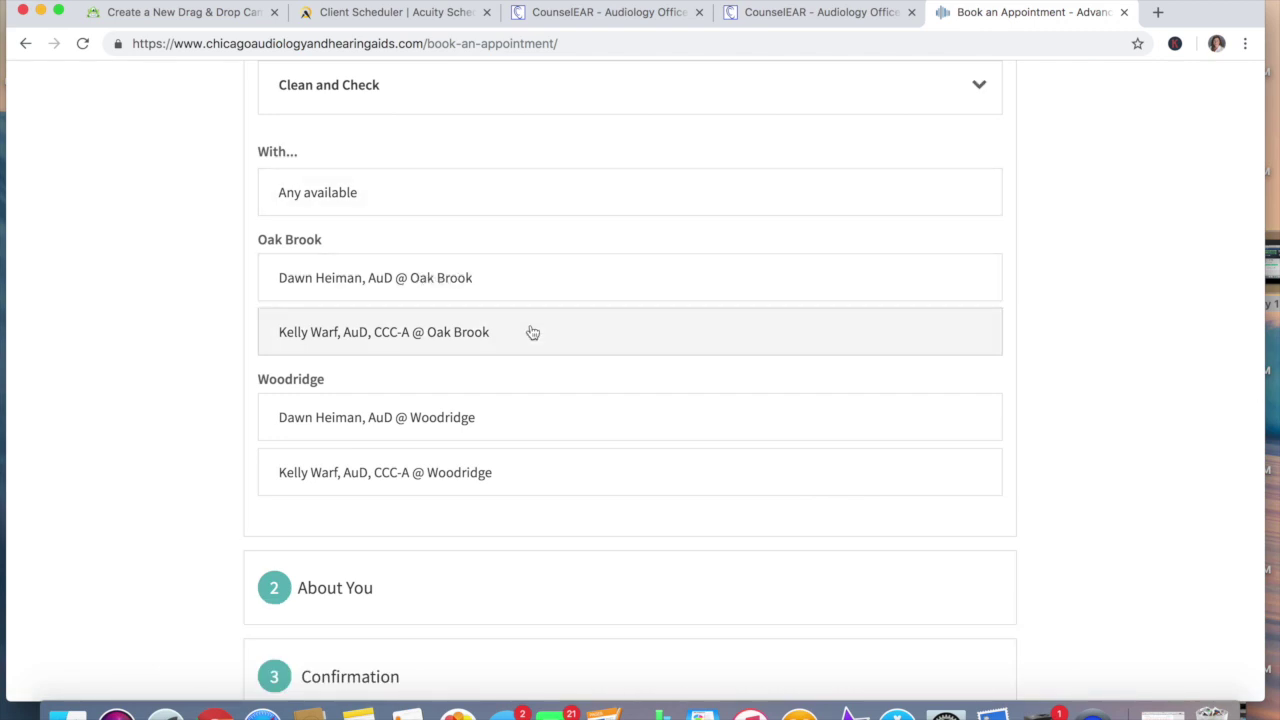
left_click(536, 422)
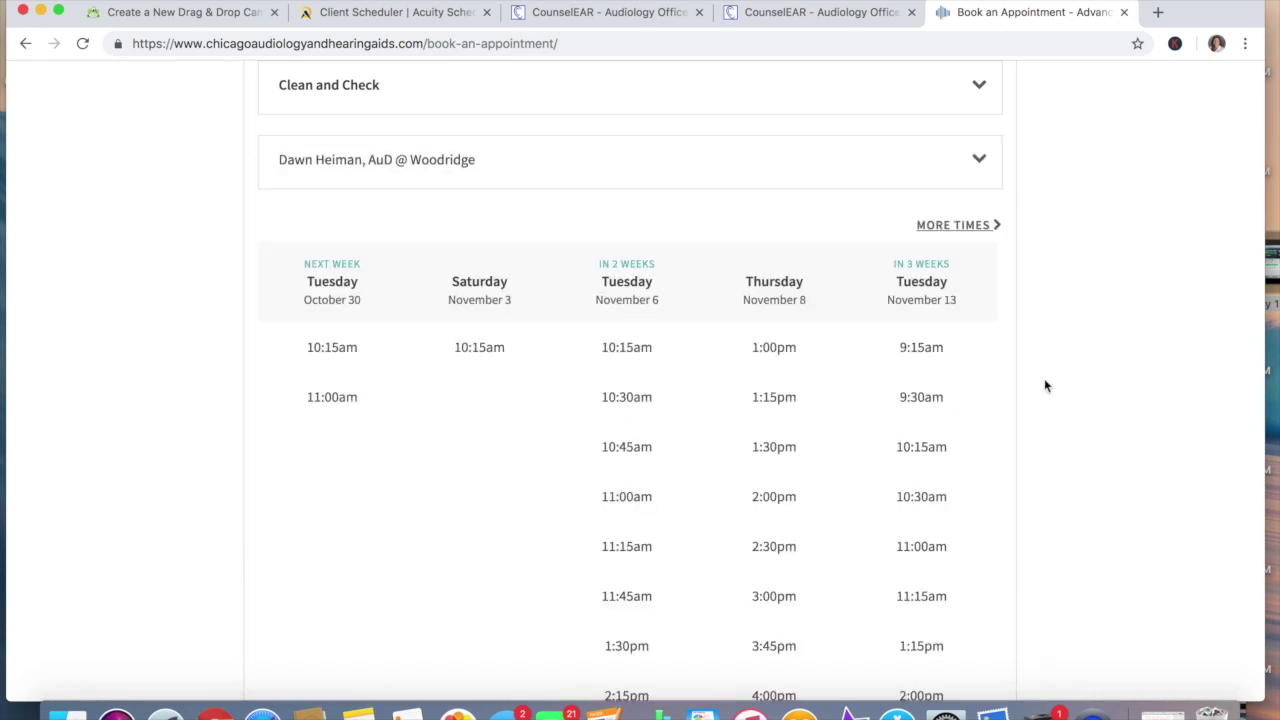
Pick the 4:00pm slot on Tuesday, November 6 and continue to the details form
scroll(1104, 420, "down", 3)
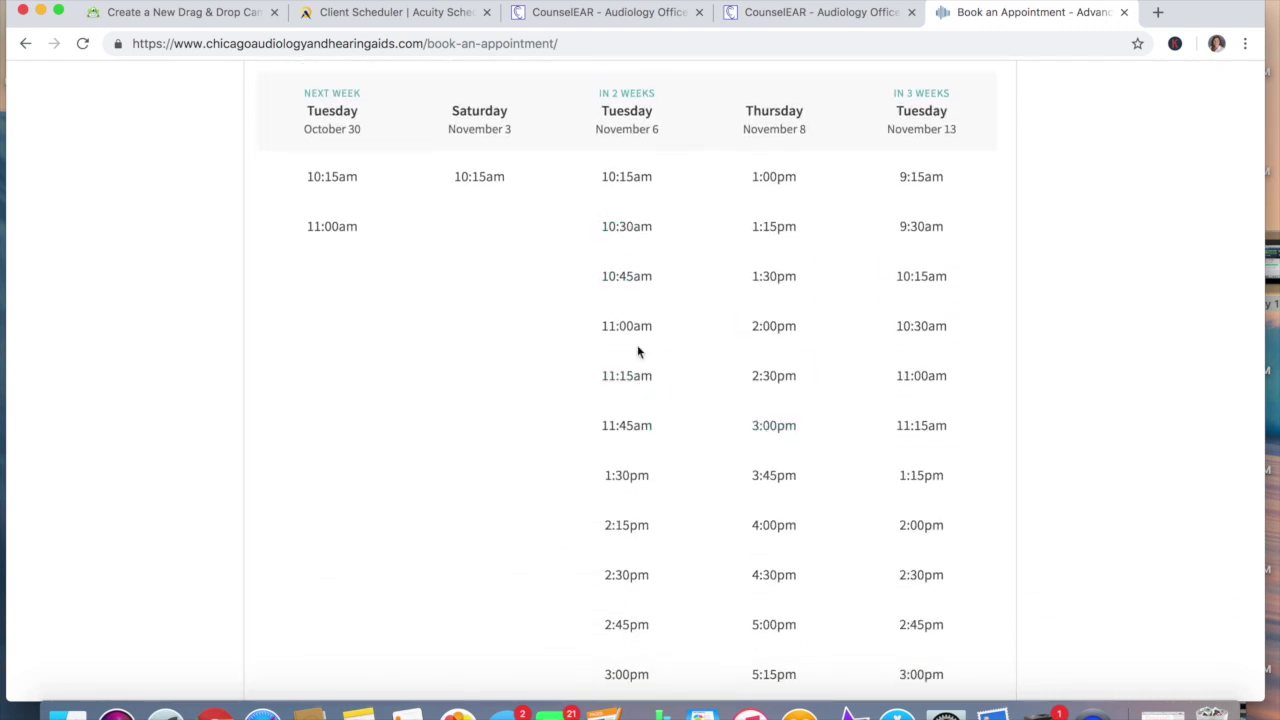
scroll(1085, 434, "down", 15)
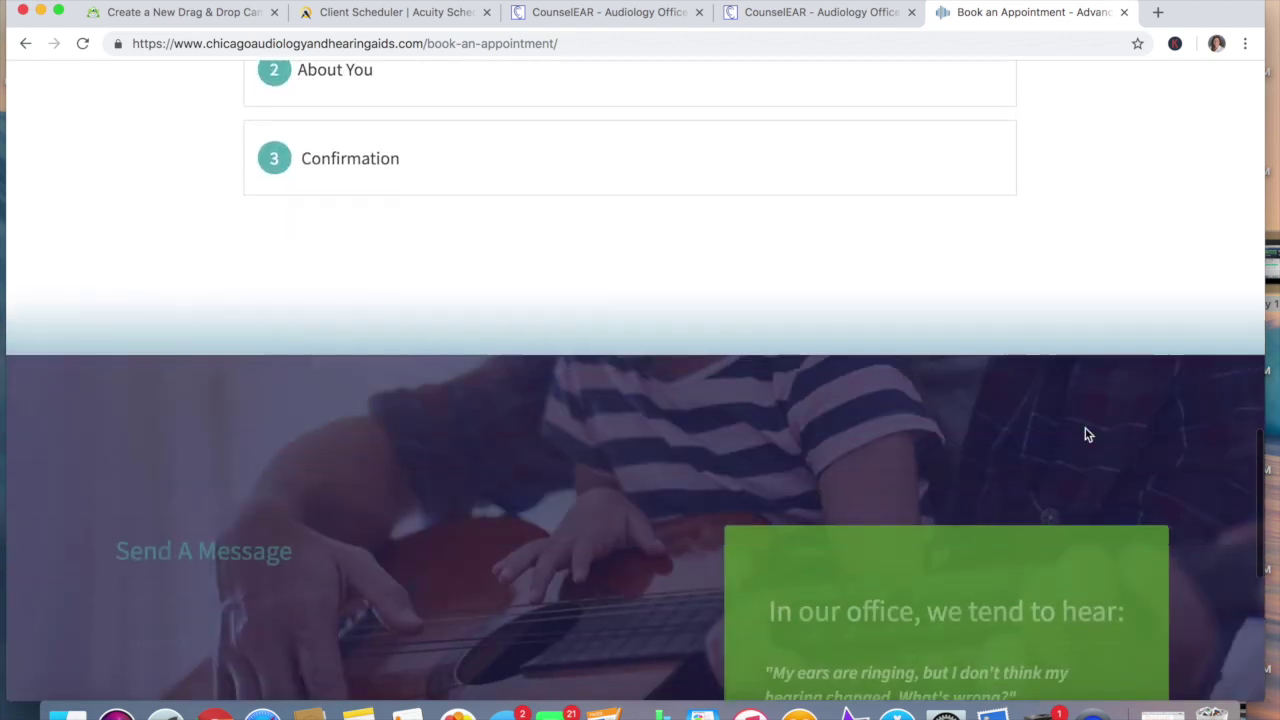
scroll(1136, 228, "up", 4)
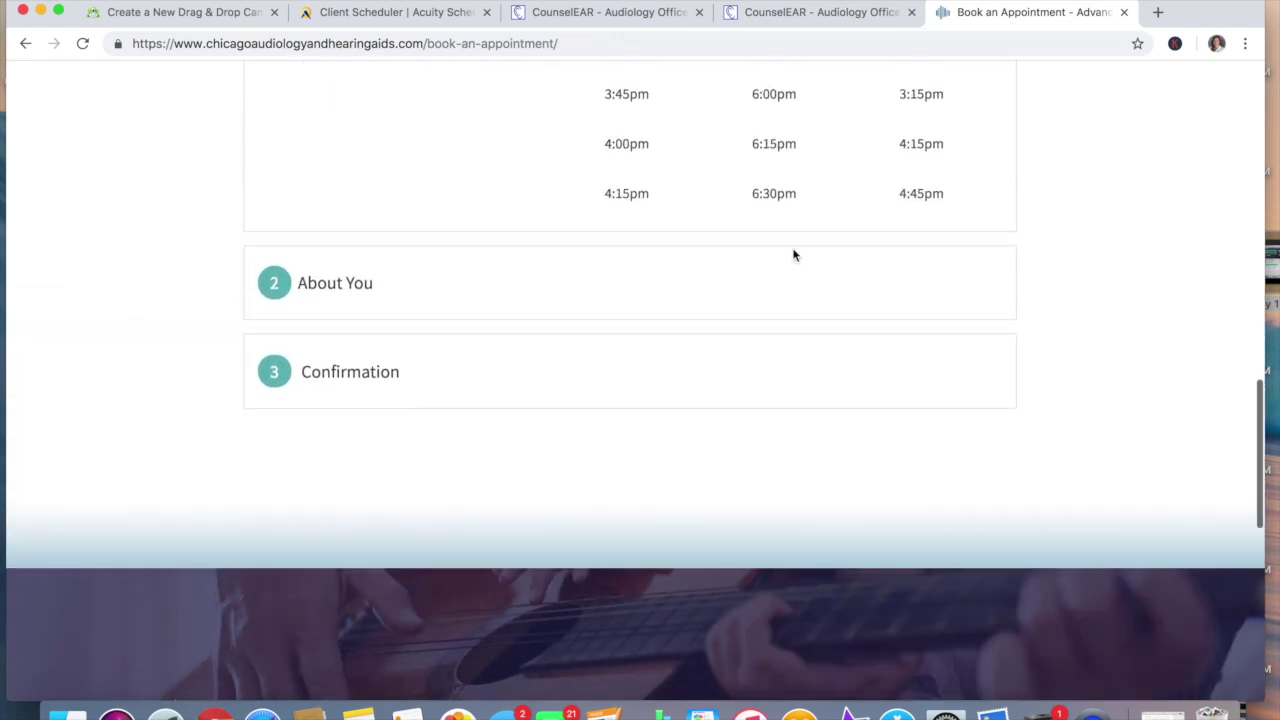
left_click(630, 145)
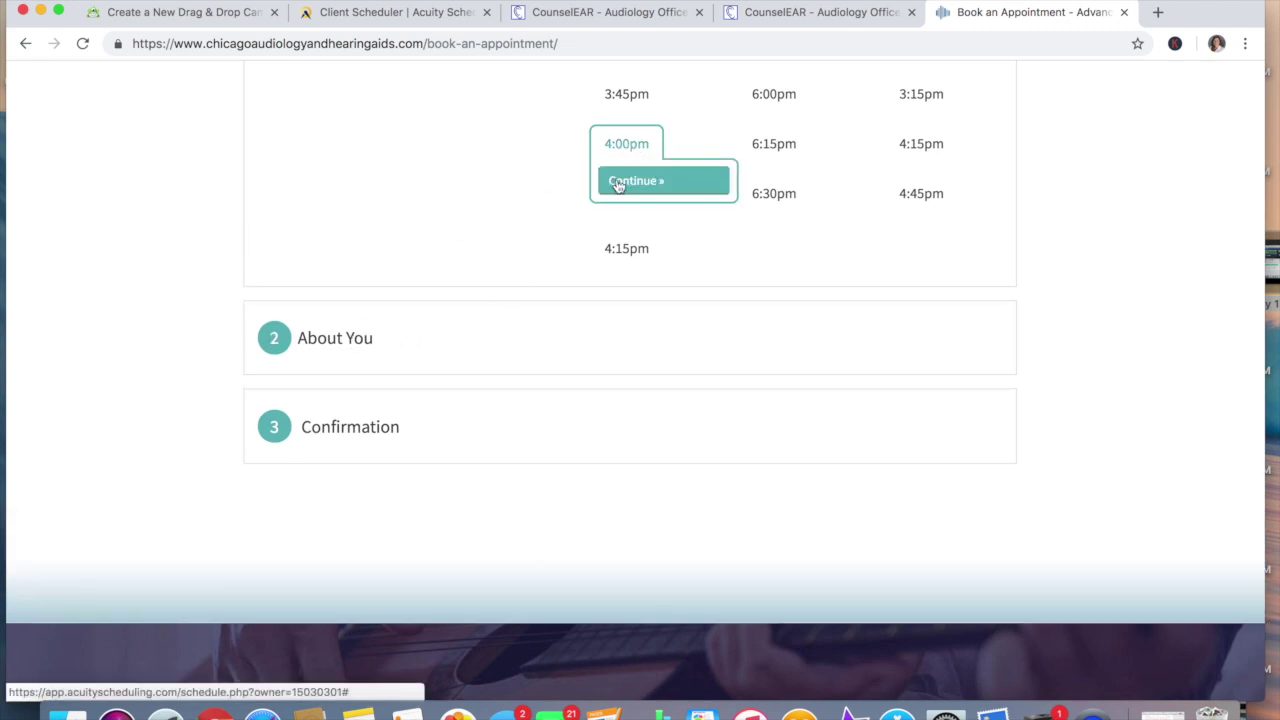
scroll(1189, 197, "up", 8)
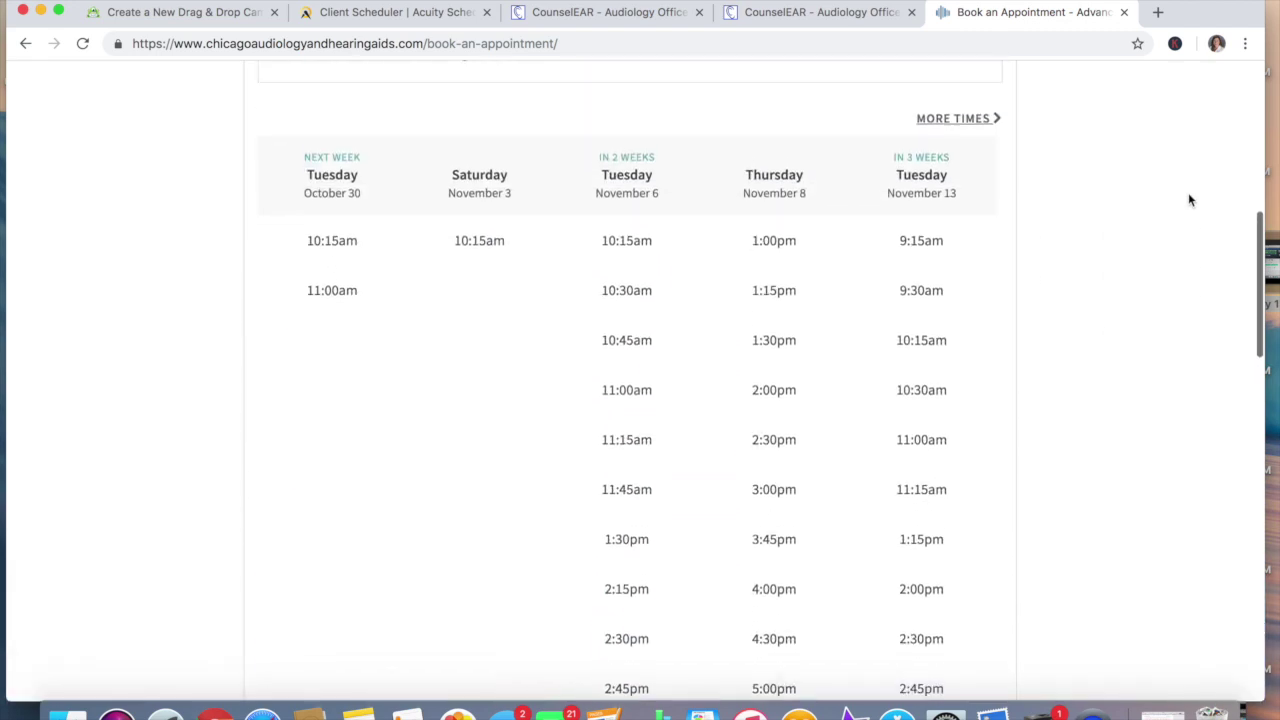
scroll(1189, 200, "down", 5)
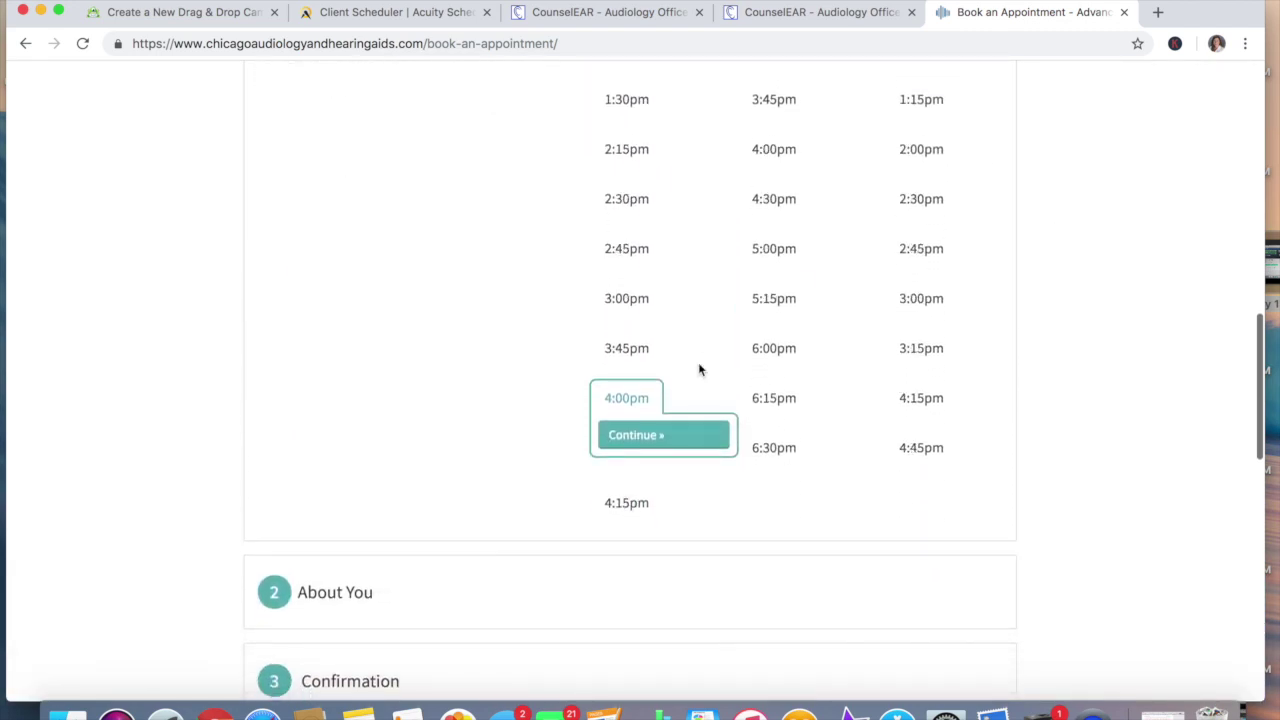
left_click(656, 437)
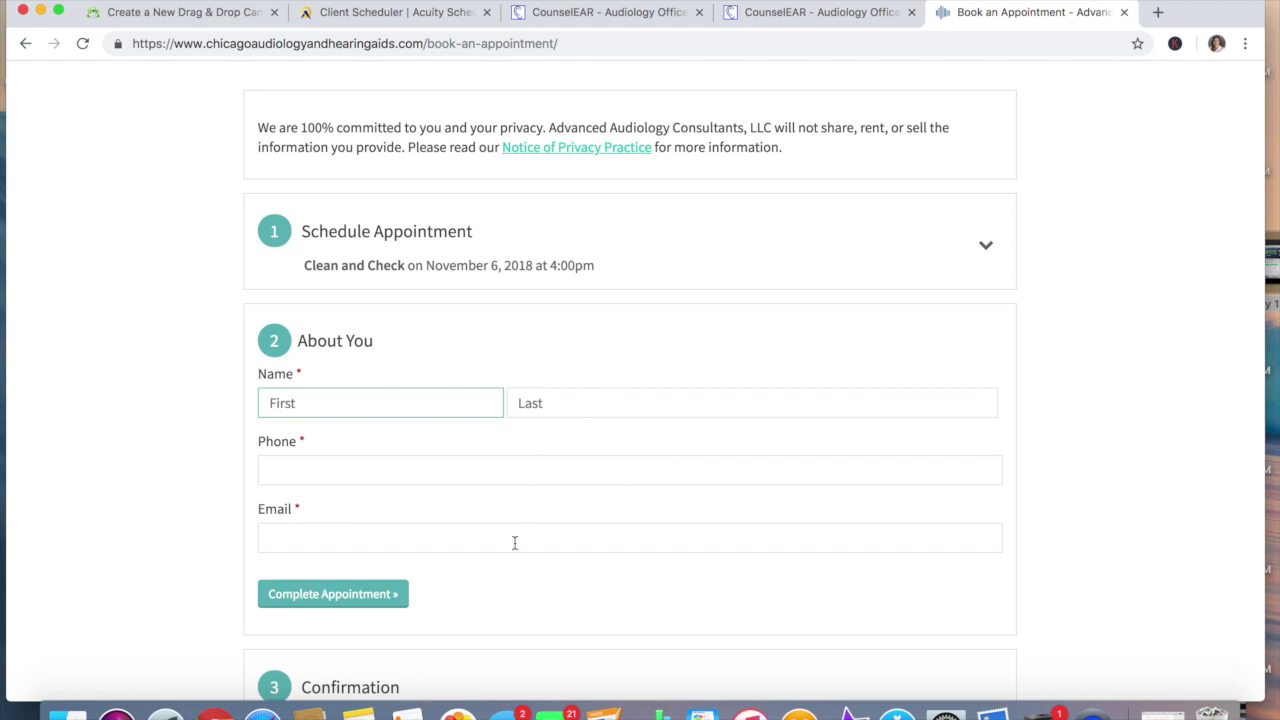
scroll(1097, 430, "down", 2)
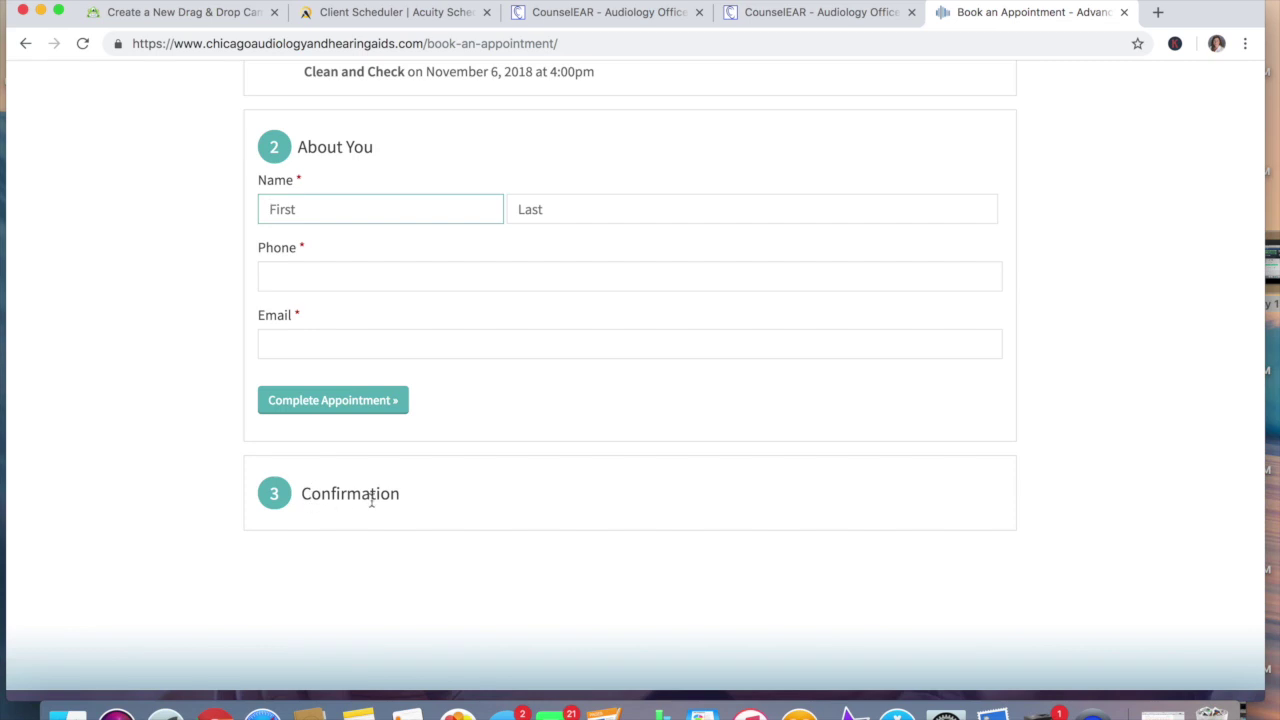
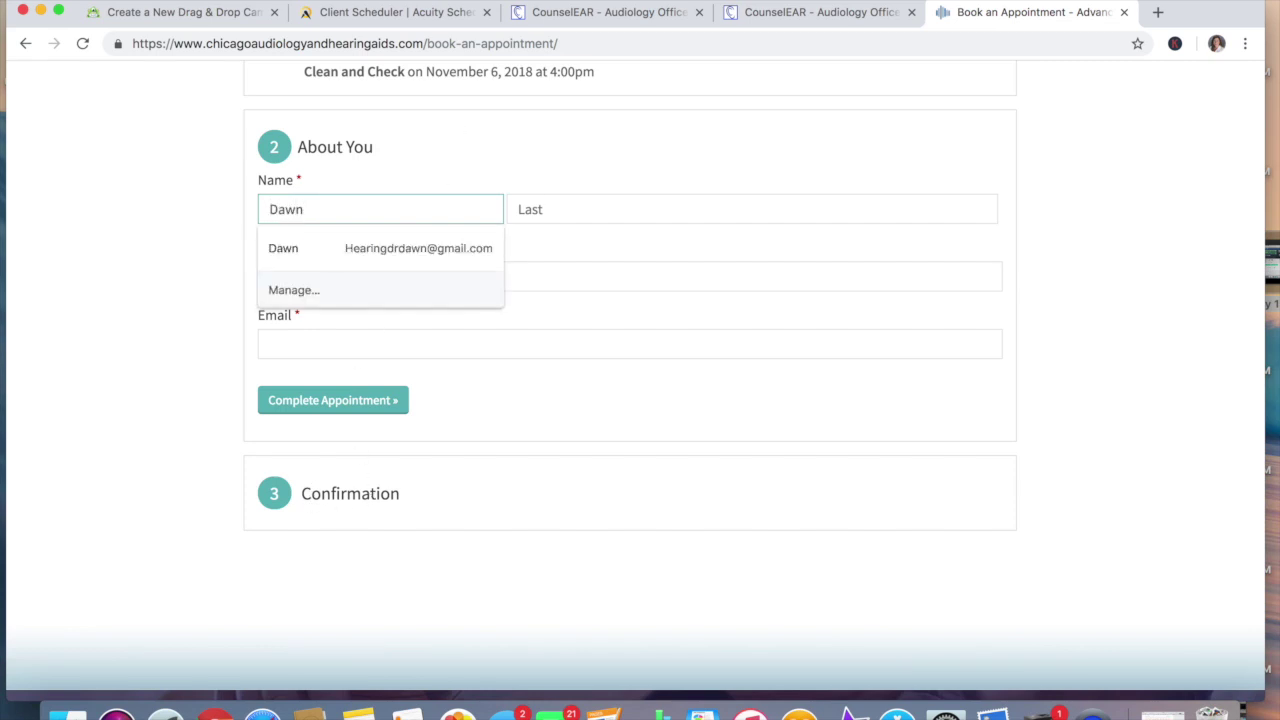
Enter the test patient's first and last name, phone, and saved e-mail, and complete the booking
key("Tab")
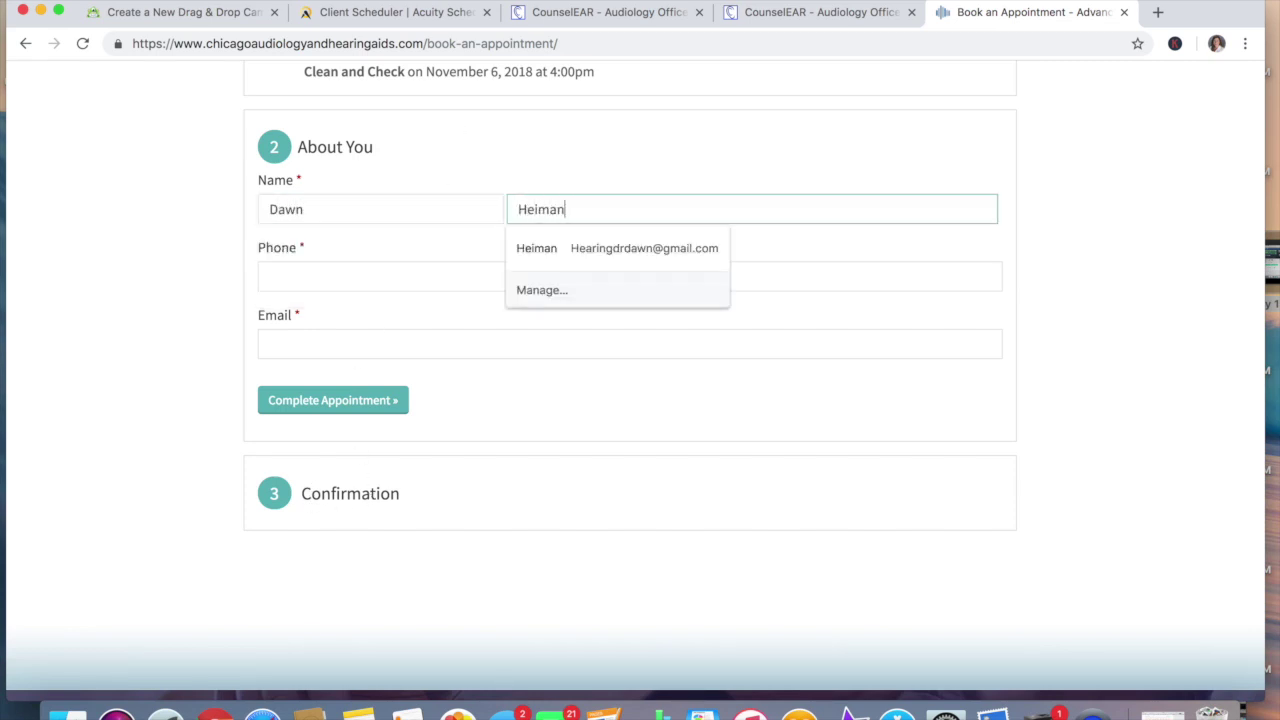
key("Tab")
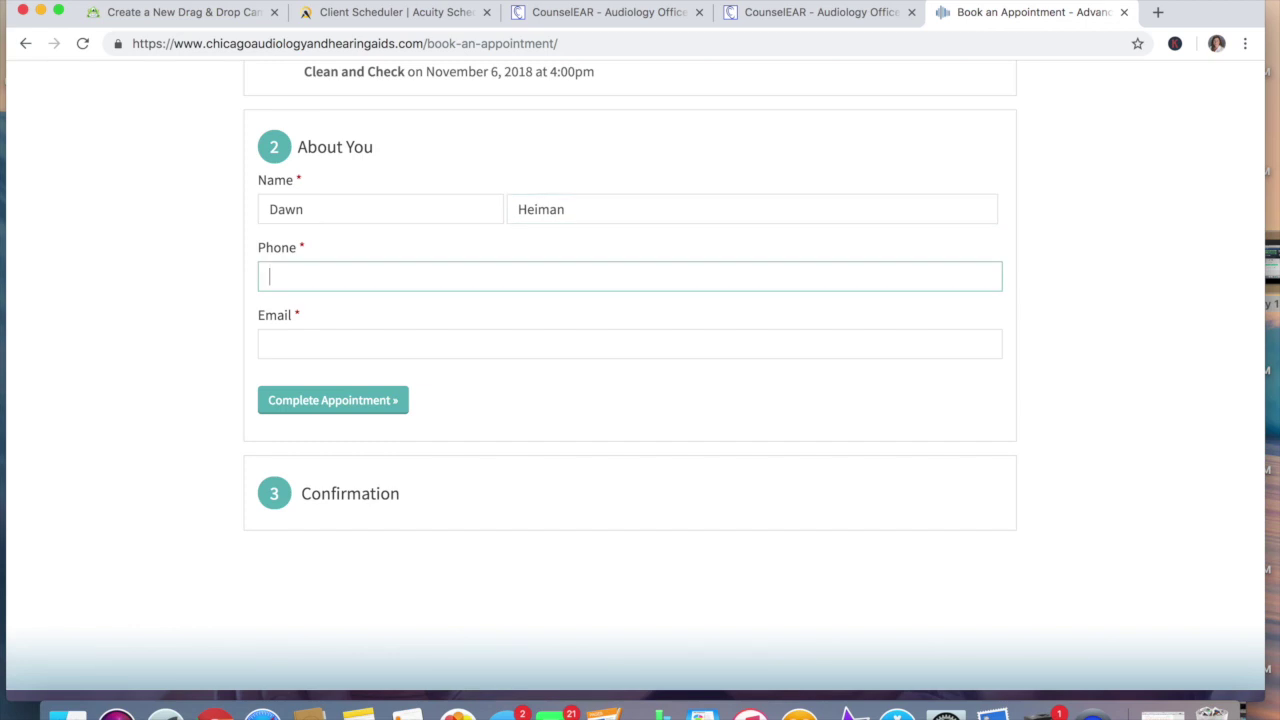
type("789")
left_click(450, 343)
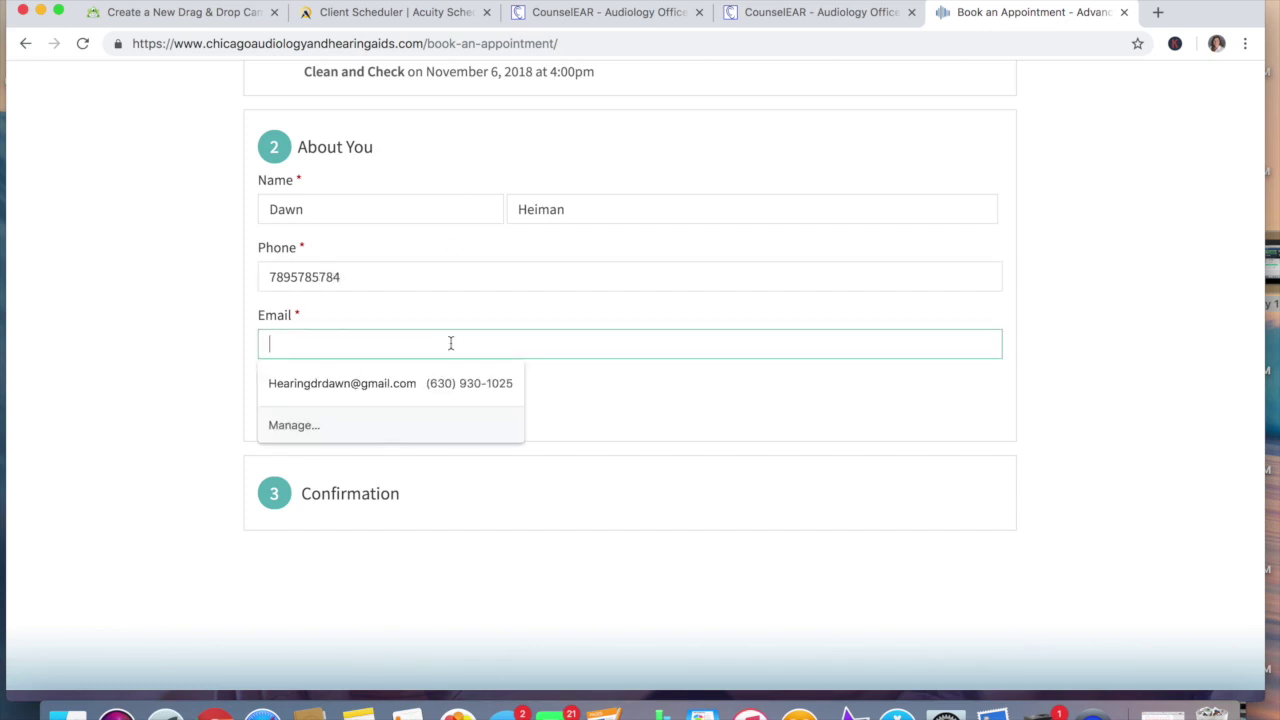
left_click(388, 386)
left_click(386, 402)
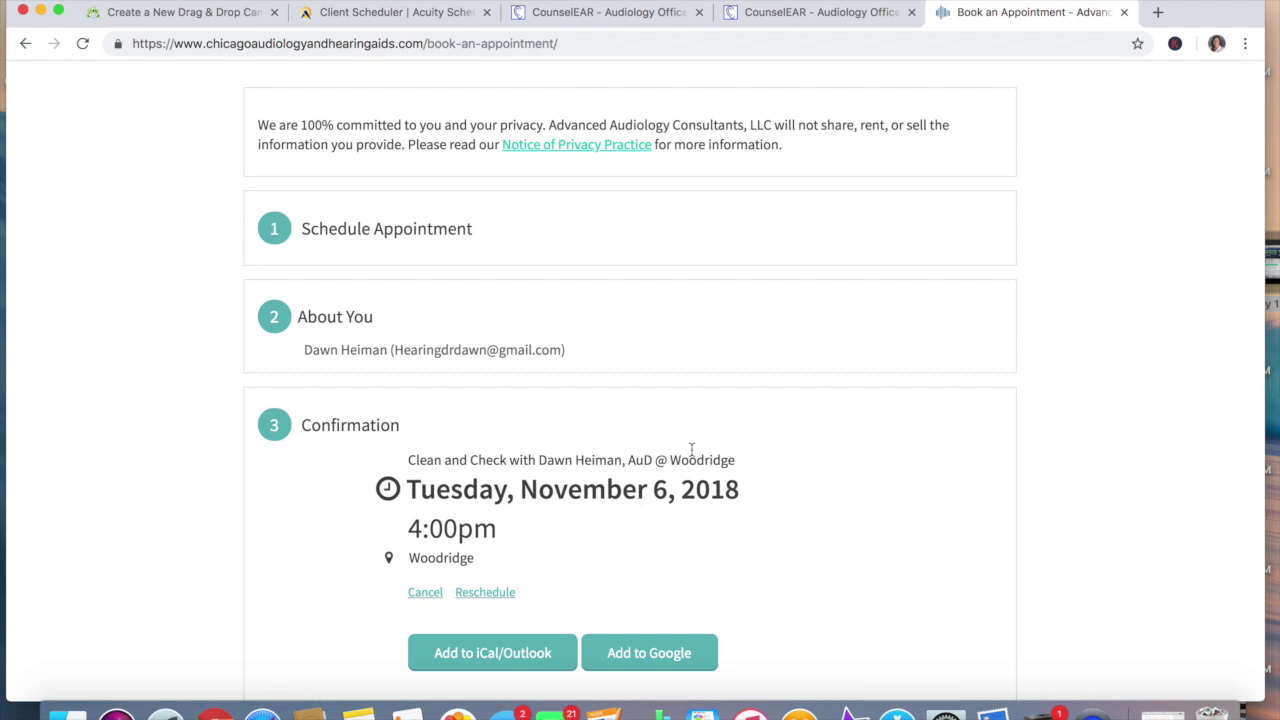
Reload the Book an Appointment page after the confirmation, then go to Contact Us
scroll(894, 571, "down", 5)
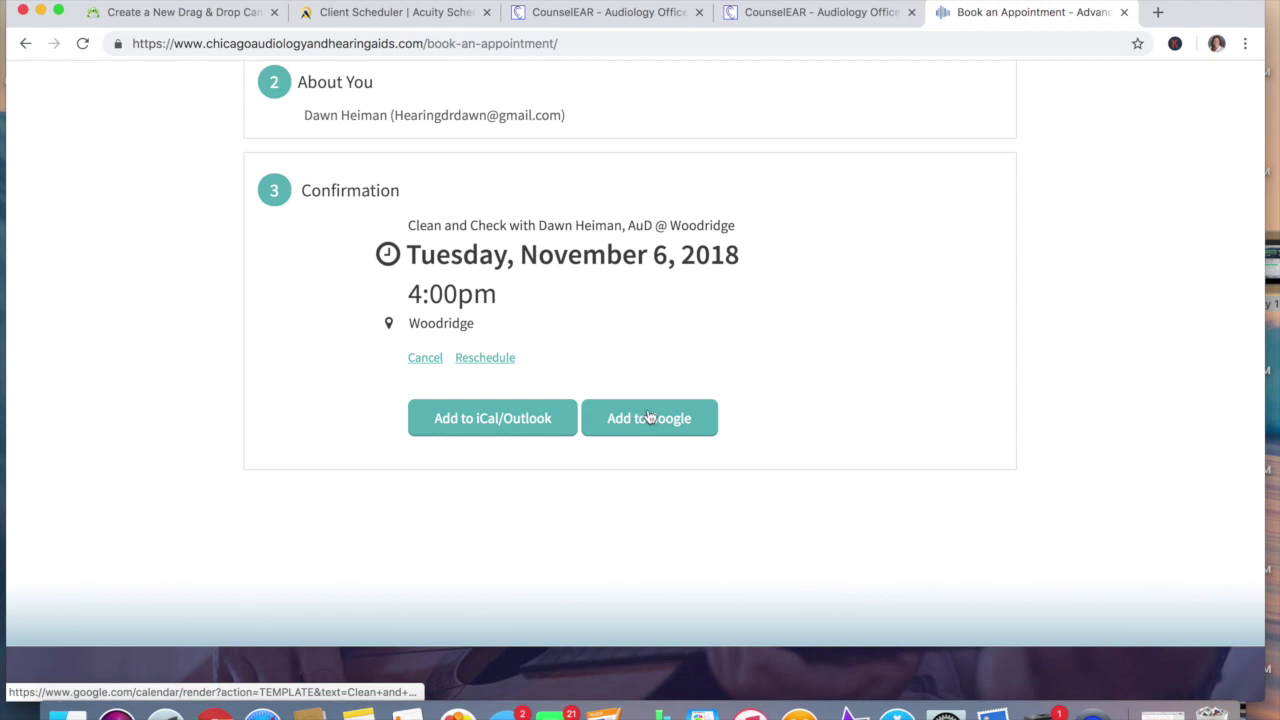
key("super+r")
scroll(808, 430, "down", 1)
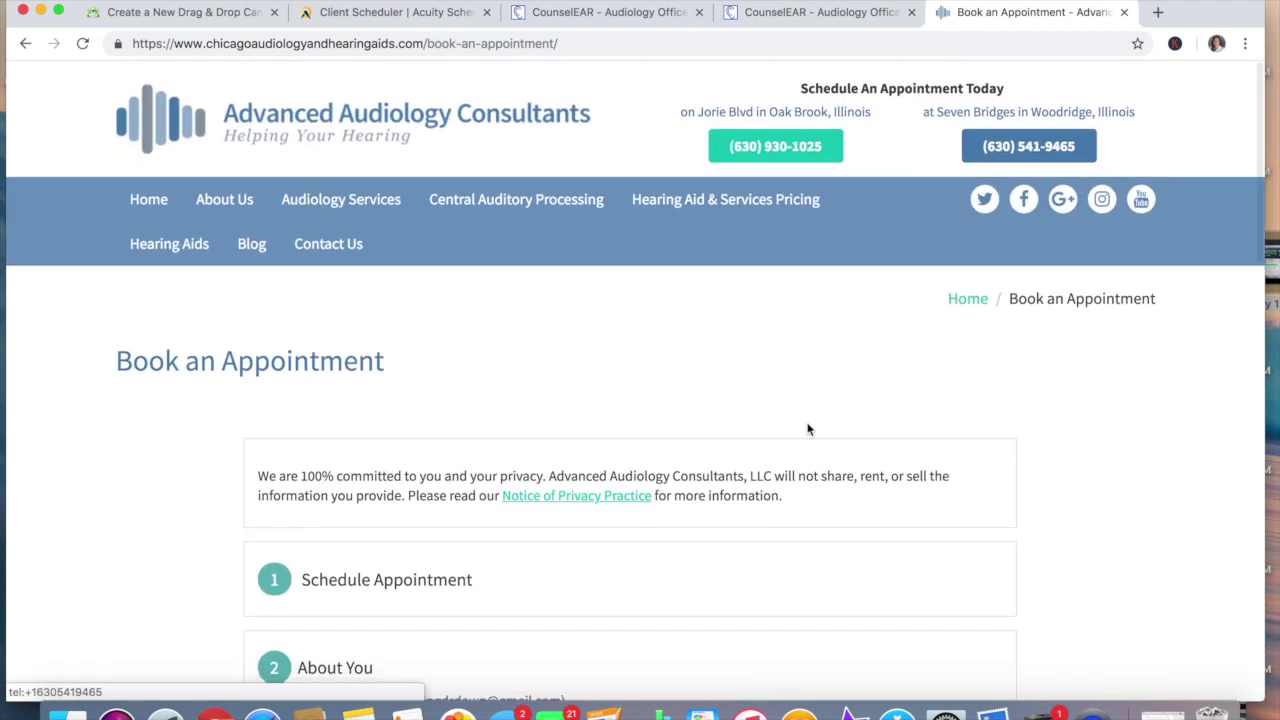
left_click(336, 252)
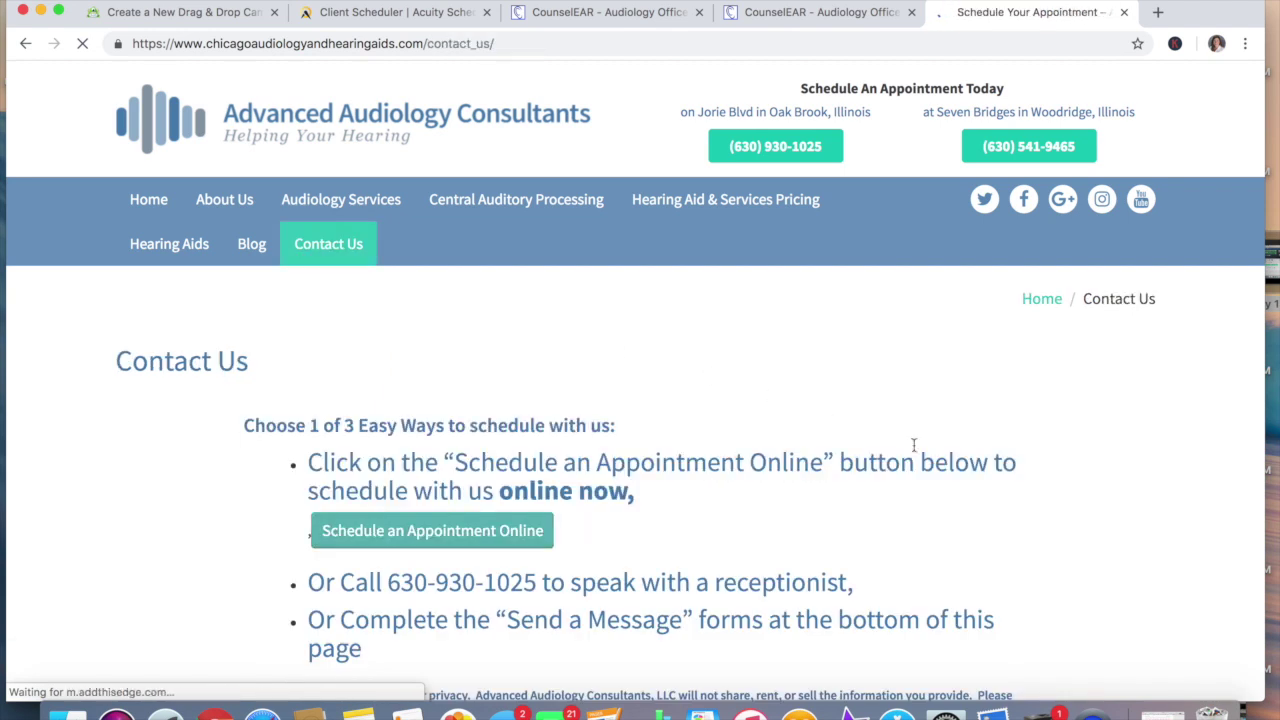
Preview the Schedule an Appointment Online pop-up on Contact Us, then close it
left_click(380, 540)
scroll(604, 343, "down", 2)
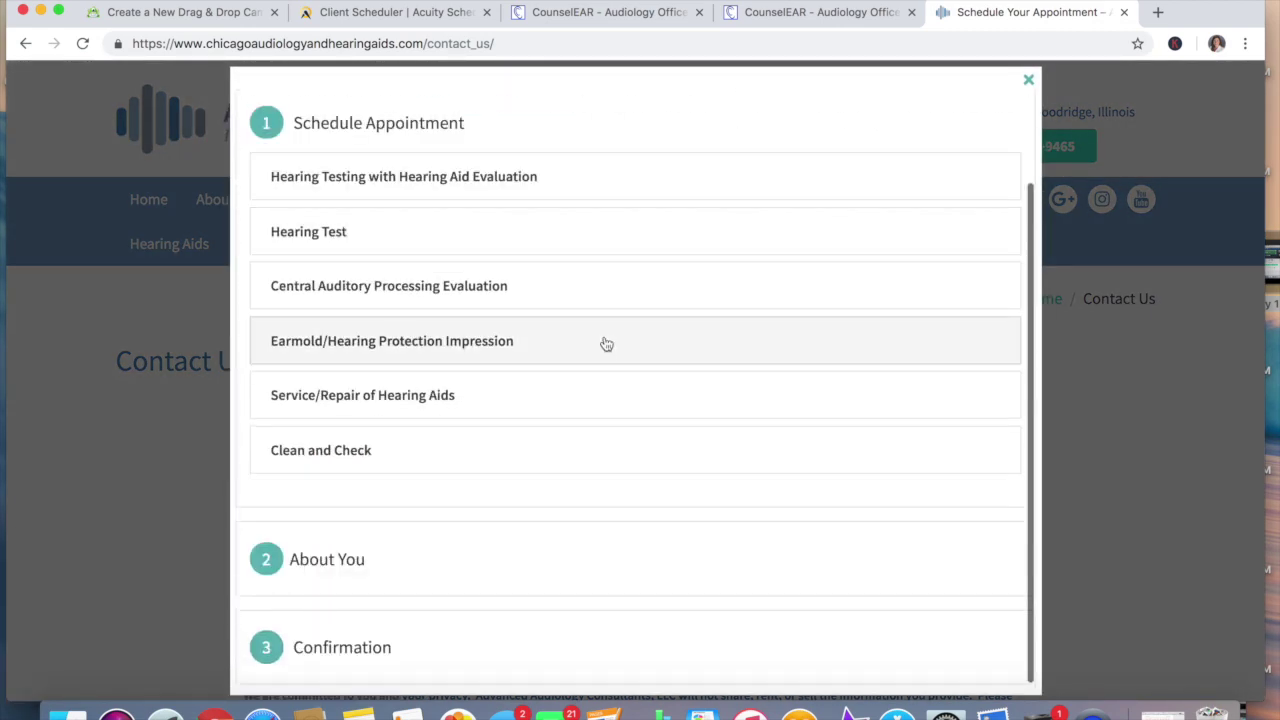
scroll(604, 343, "up", 2)
left_click(1028, 81)
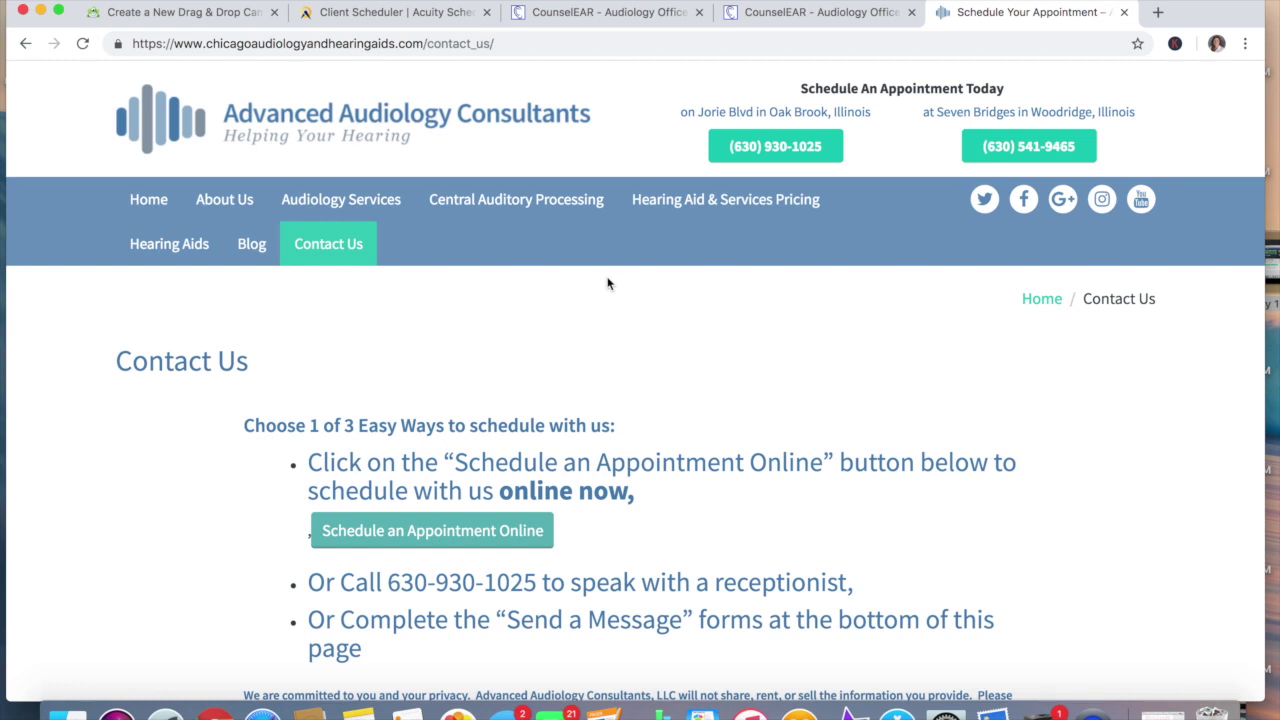